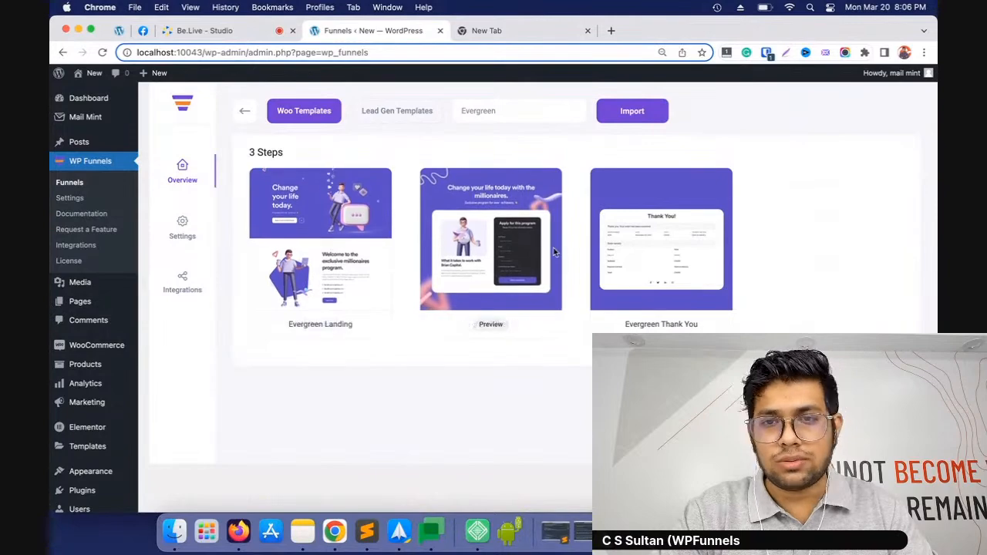
Leave the Evergreen template and import the five-step Life Coach Pro funnel from the Woo templates
click(241, 114)
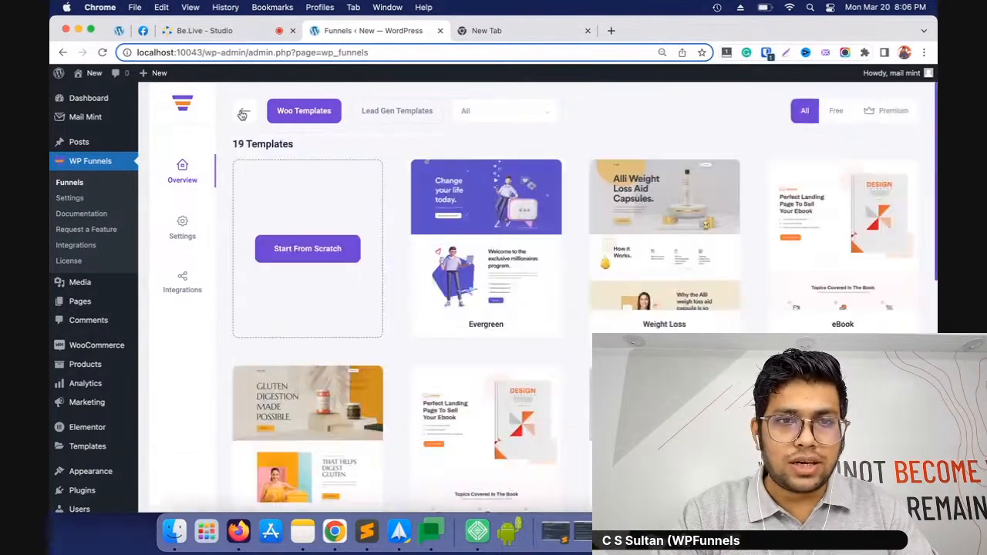
scroll(432, 314, down, 3)
scroll(432, 315, up, 3)
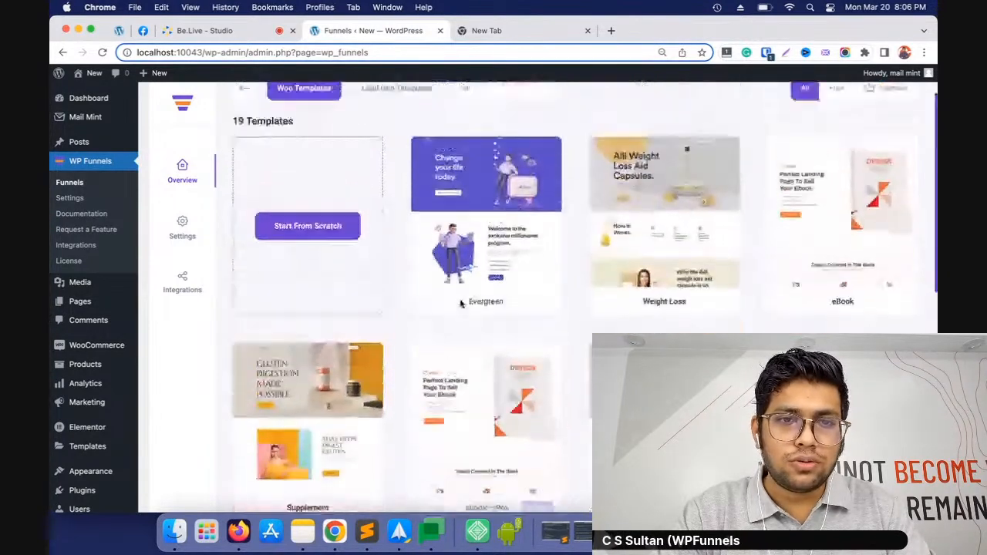
scroll(466, 270, down, 8)
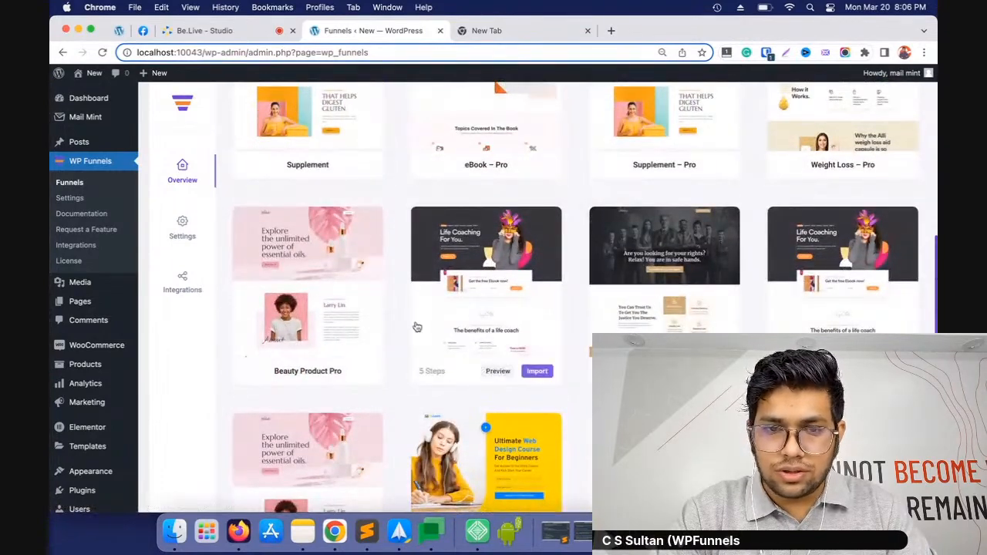
click(538, 371)
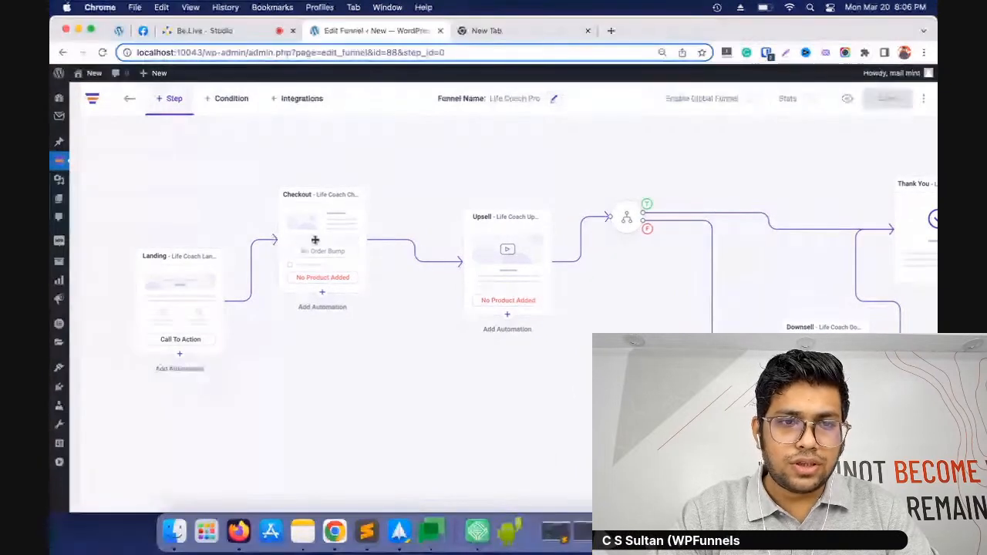
Rearrange the Landing, Checkout, Upsell, condition, Downsell and Thank You nodes so the main funnel path is laid out neatly in a row
drag(141, 315, 110, 256)
drag(327, 261, 318, 265)
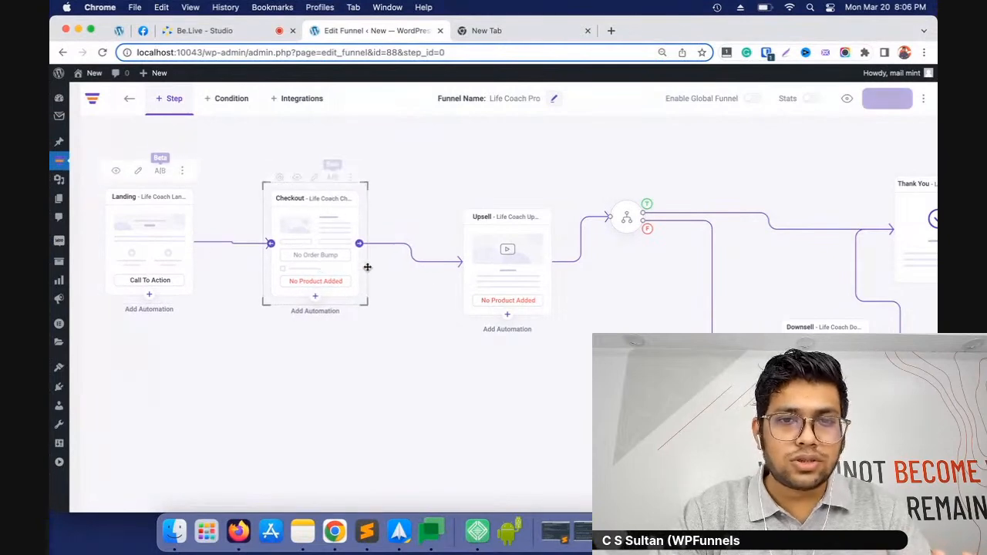
drag(512, 283, 466, 257)
drag(631, 216, 613, 250)
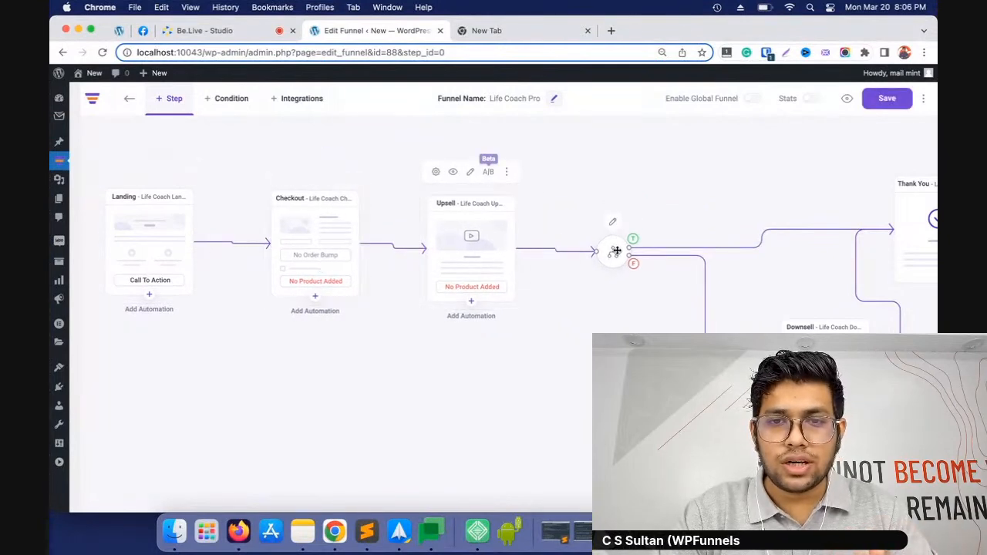
drag(914, 221, 826, 179)
drag(777, 379, 742, 379)
drag(861, 203, 881, 224)
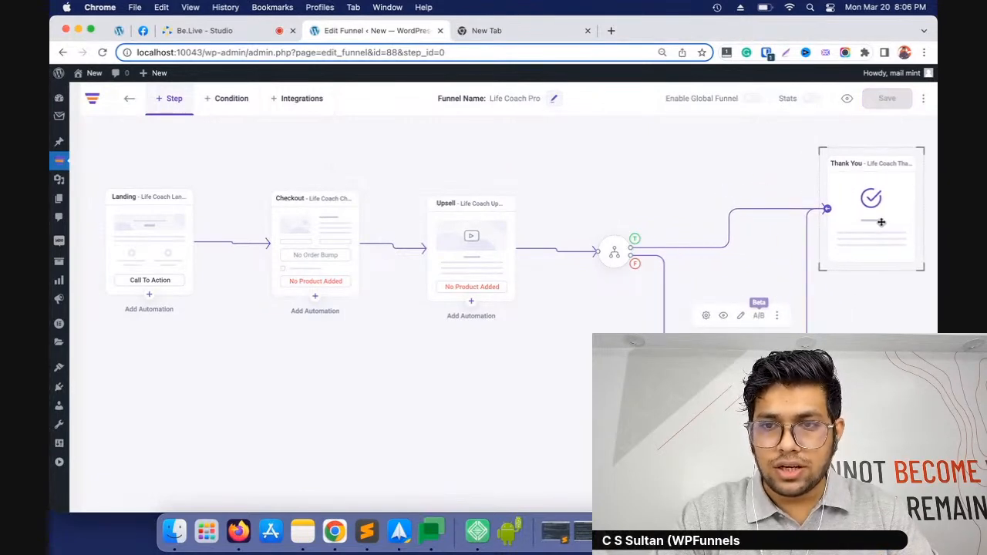
click(319, 383)
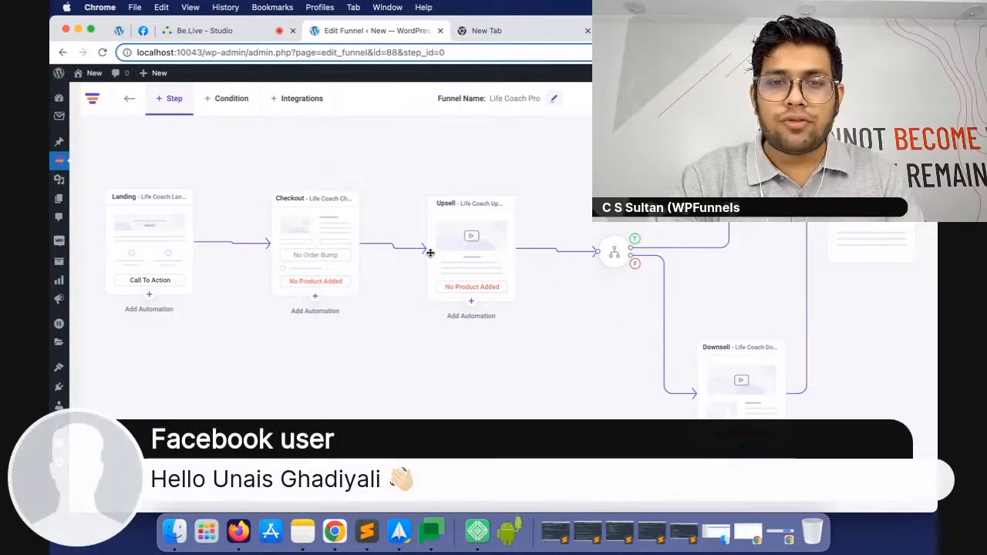
Fine-tune the positions of the condition, Landing and Checkout nodes to straighten the lines connecting them
drag(615, 253, 601, 252)
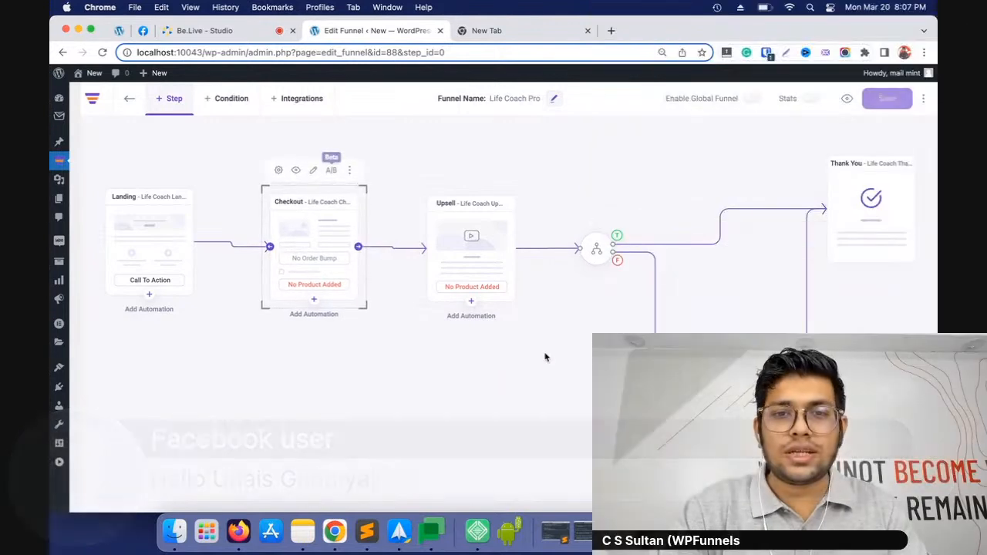
click(478, 364)
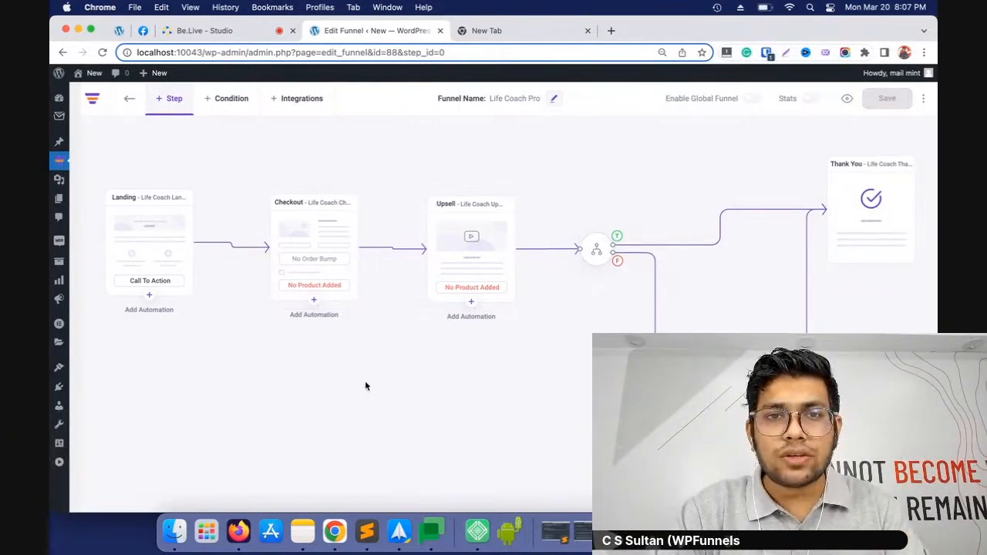
drag(152, 245, 126, 254)
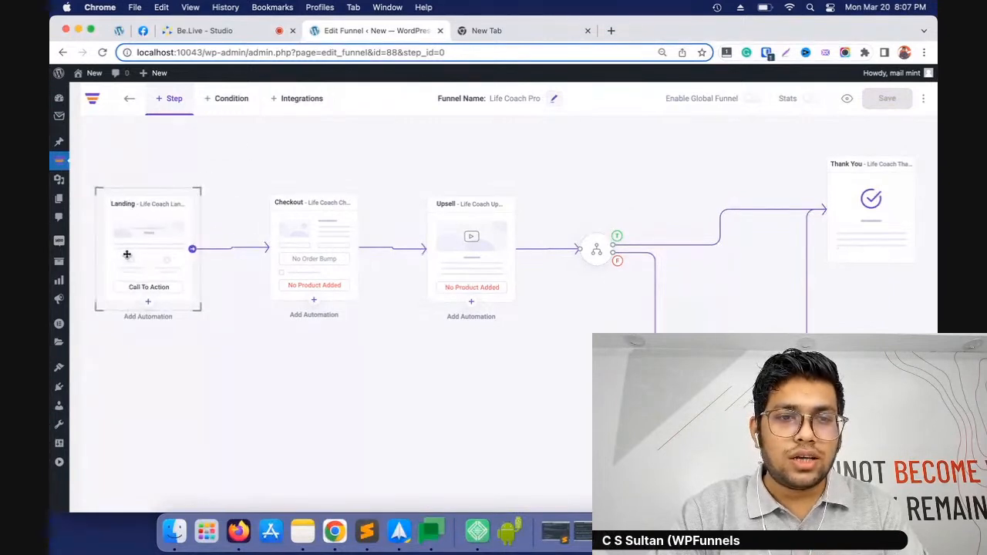
click(227, 252)
click(149, 252)
drag(193, 250, 313, 260)
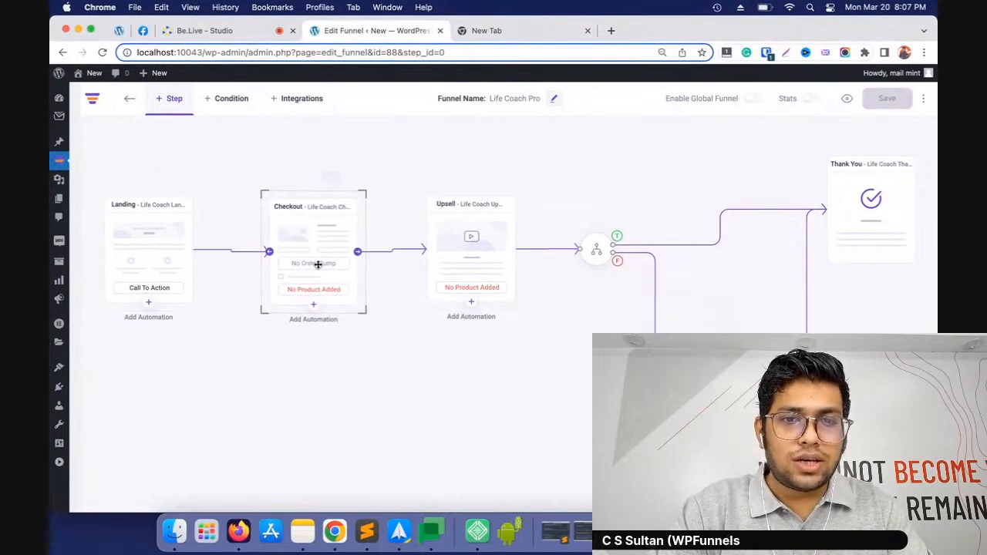
Browse the Landing, Checkout, Thankyou and Custom step templates, and return to the funnel canvas without adding one
click(165, 108)
scroll(345, 276, down, 1)
scroll(344, 277, up, 1)
click(131, 190)
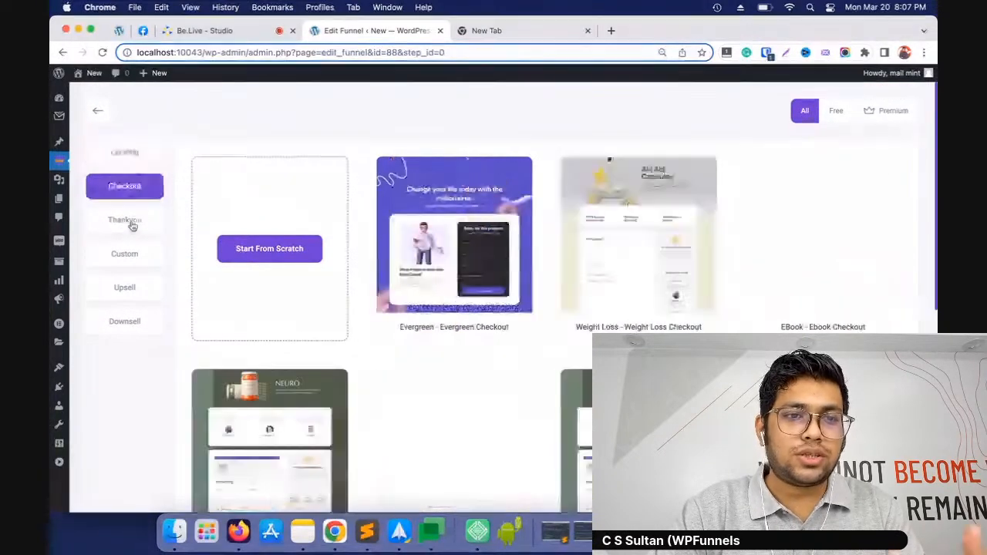
click(133, 223)
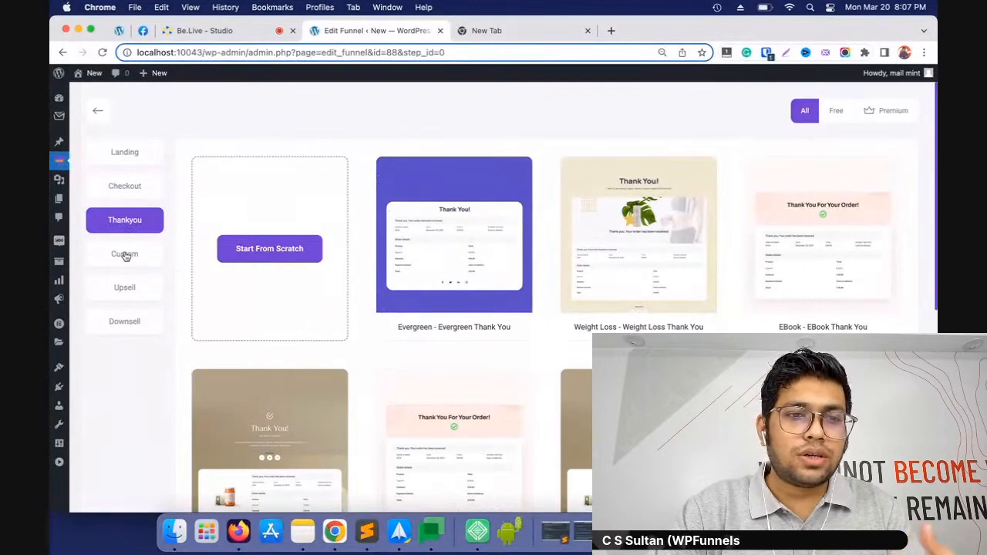
click(131, 255)
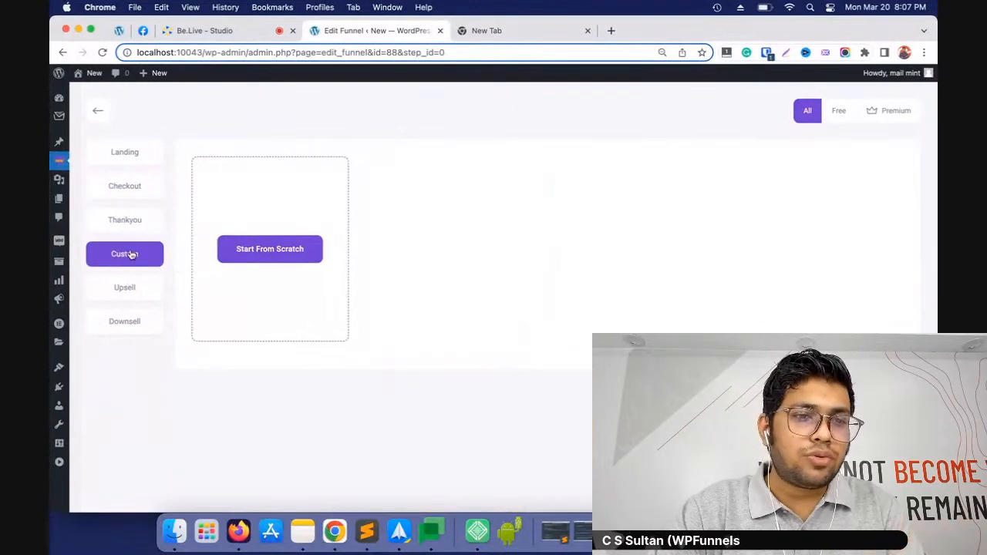
click(100, 115)
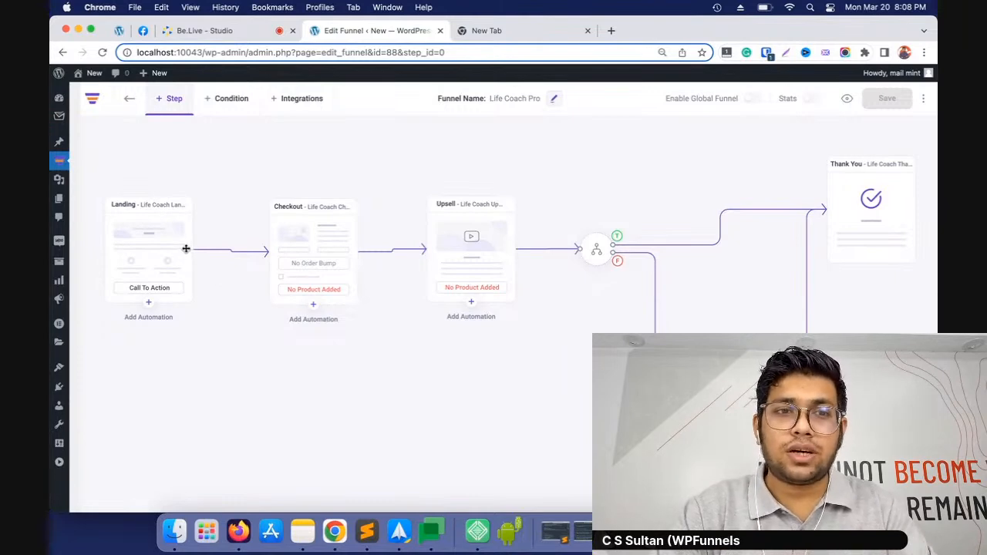
Preview the Landing step's page, examine its sections and call-to-action buttons, and return to the funnel canvas
mouse_move(152, 239)
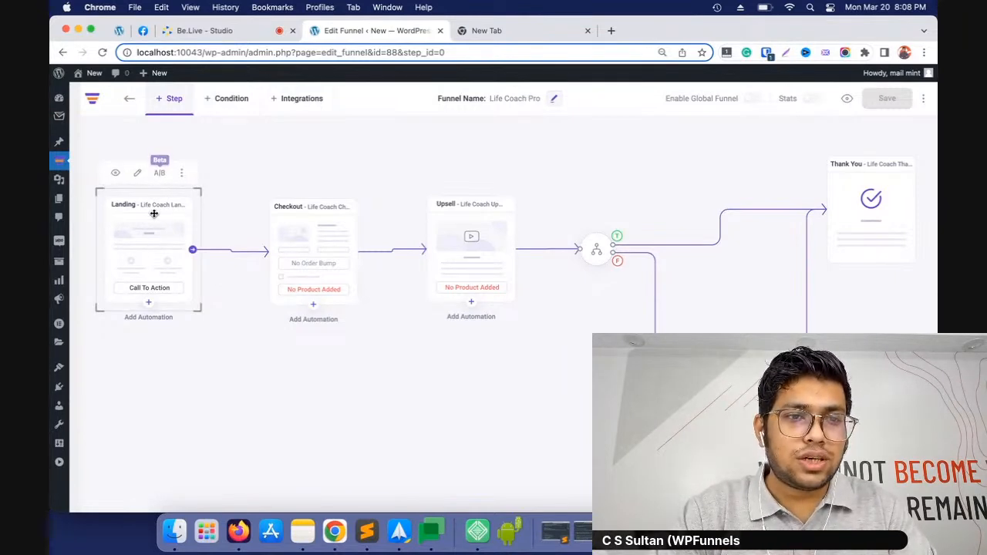
click(115, 177)
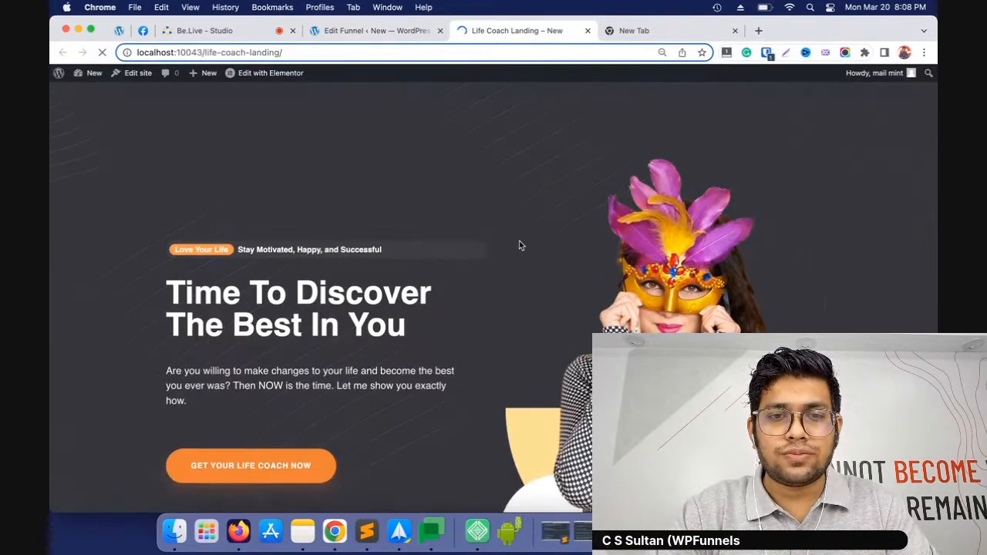
scroll(519, 241, down, 3)
scroll(519, 243, down, 15)
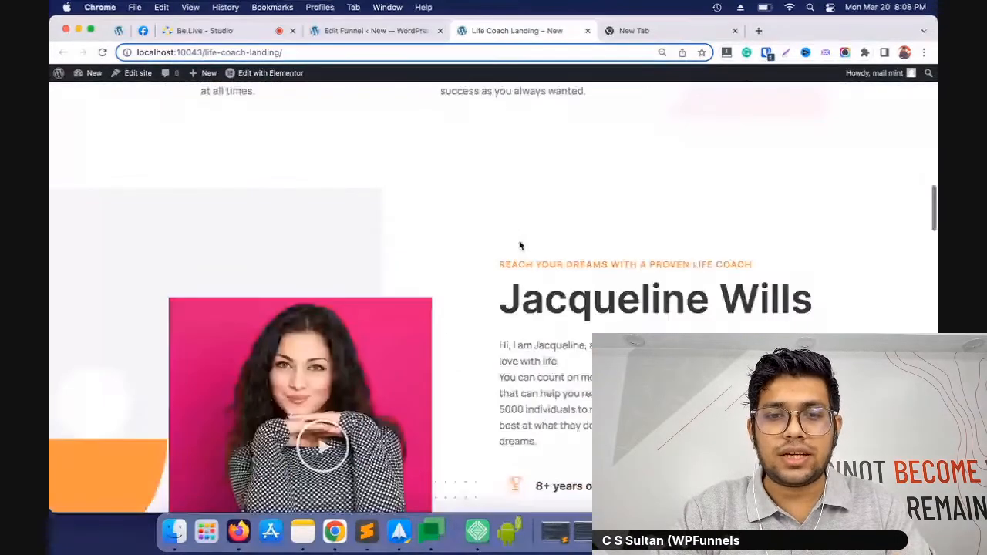
scroll(519, 241, down, 5)
scroll(519, 243, up, 20)
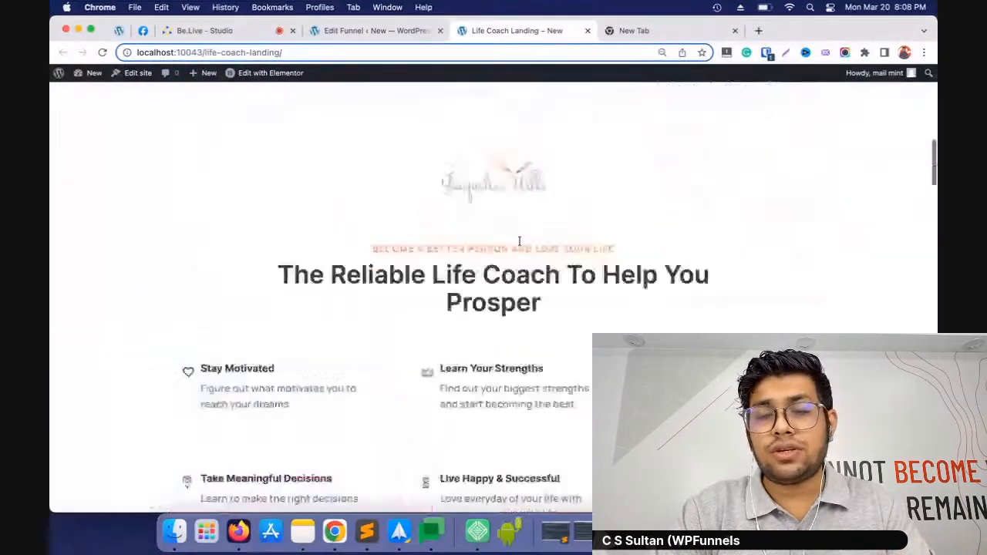
scroll(519, 245, up, 3)
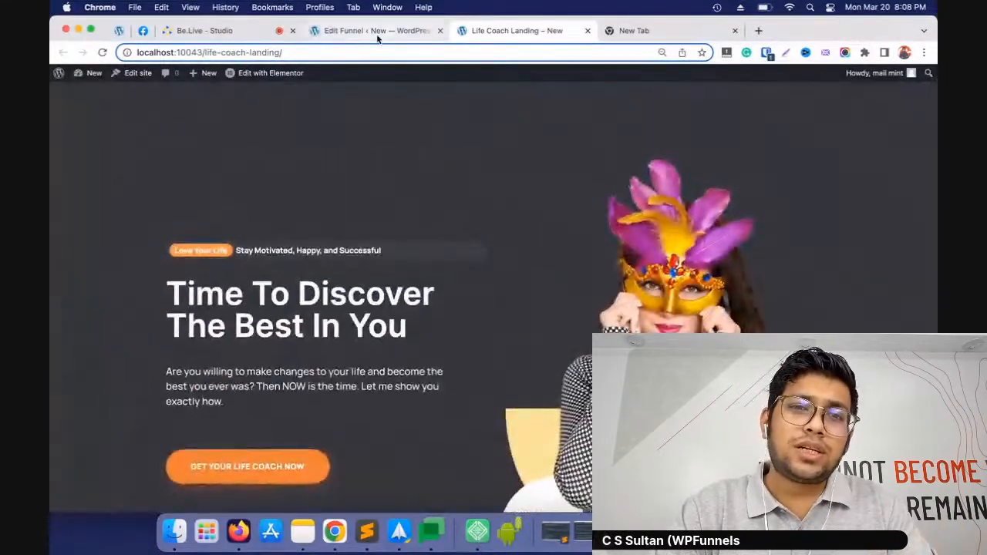
click(375, 35)
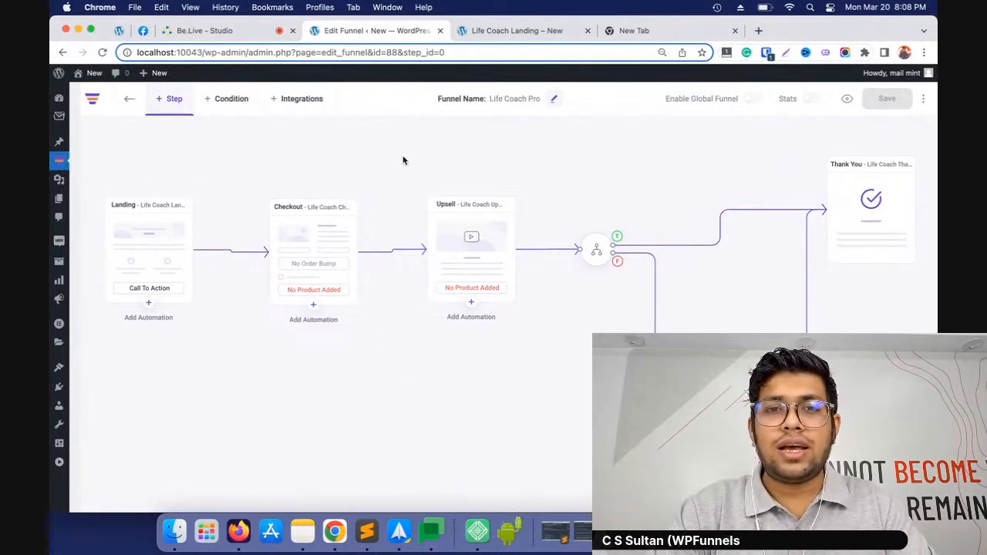
click(517, 31)
scroll(650, 198, down, 10)
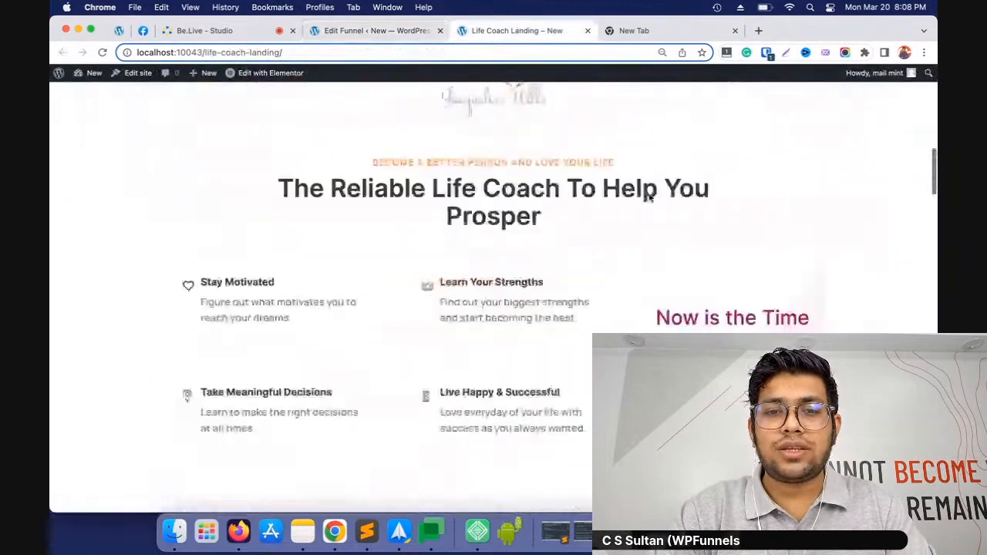
scroll(650, 198, down, 3)
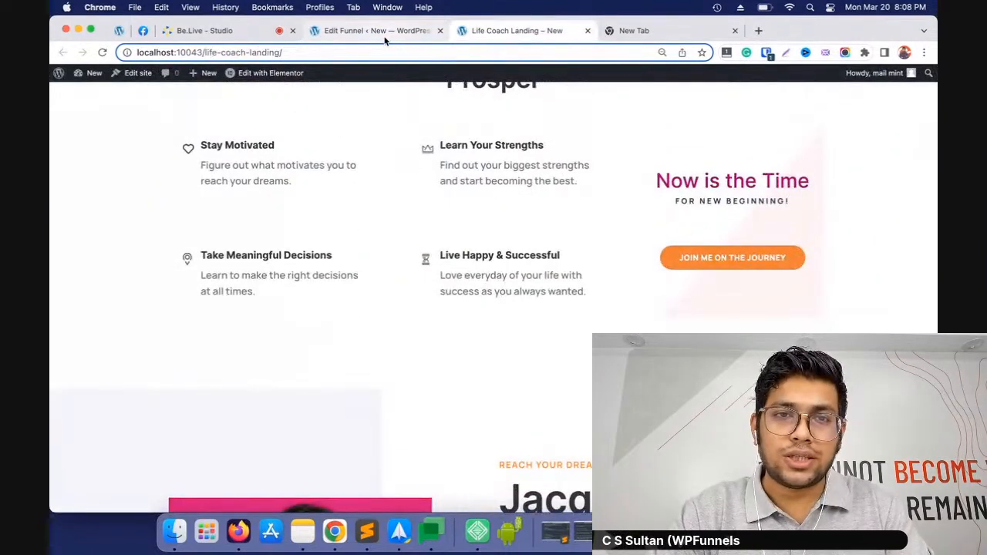
click(374, 31)
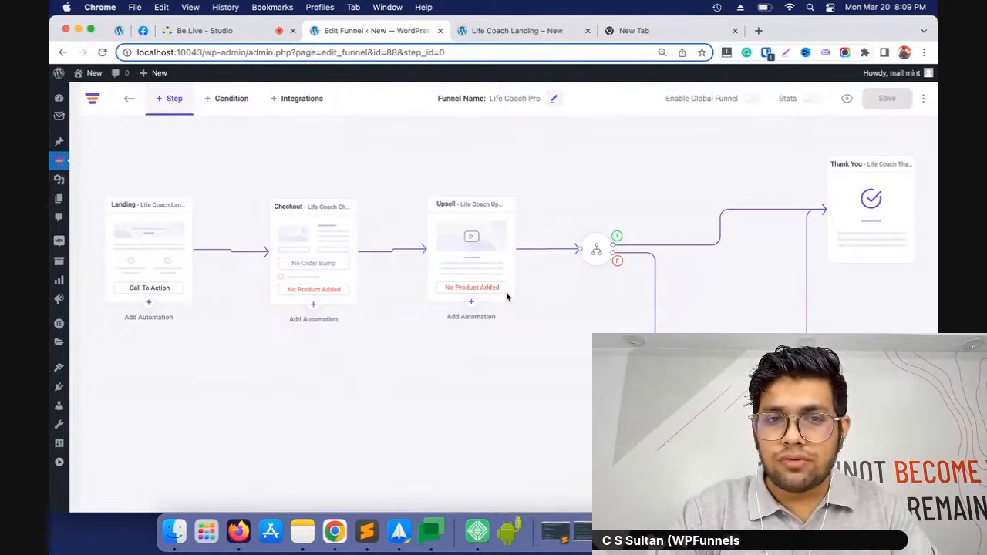
Search the products for "woo" in the Checkout step's settings, add Beanie as the funnel product and close the settings
mouse_move(300, 214)
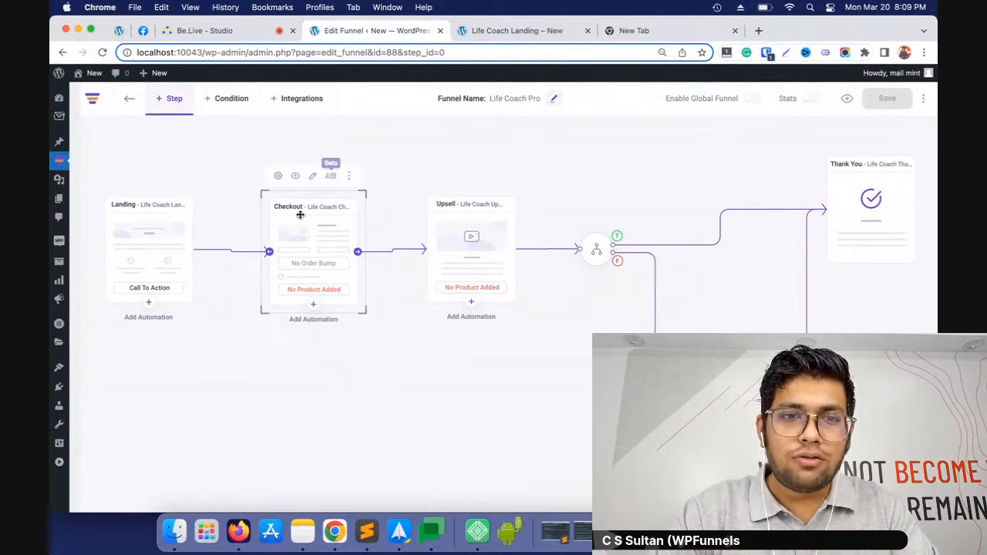
click(277, 176)
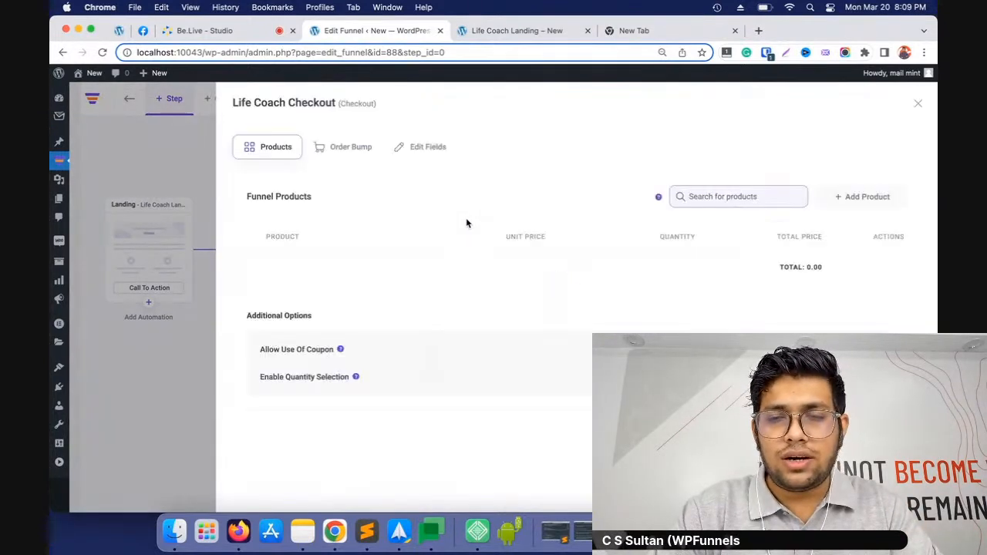
click(745, 197)
text(woo)
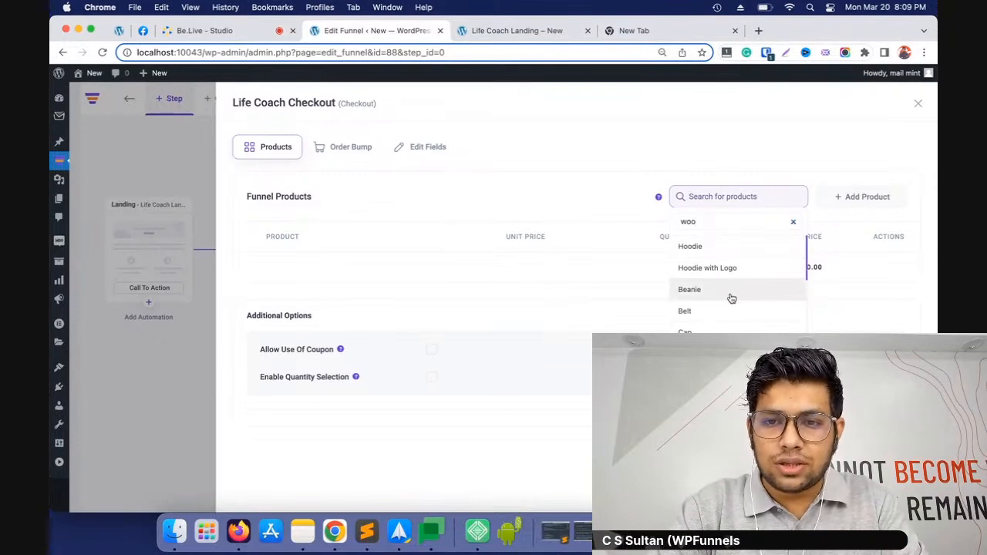
click(730, 294)
click(852, 198)
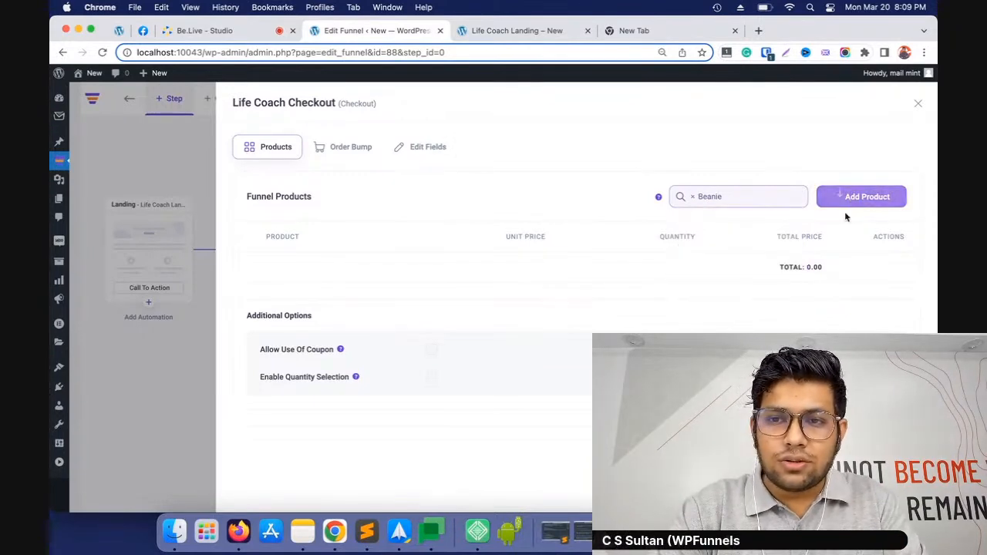
scroll(853, 202, down, 3)
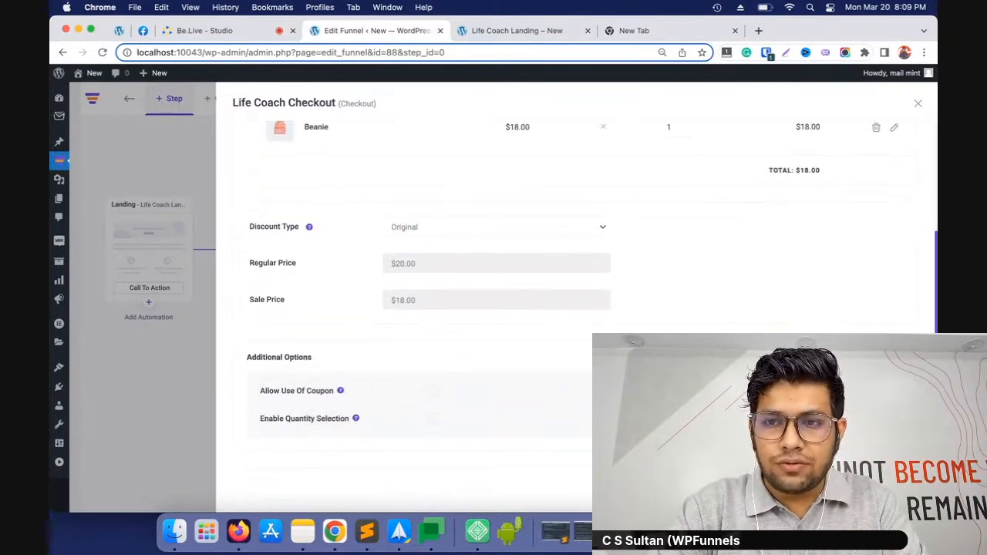
scroll(877, 304, up, 3)
click(917, 105)
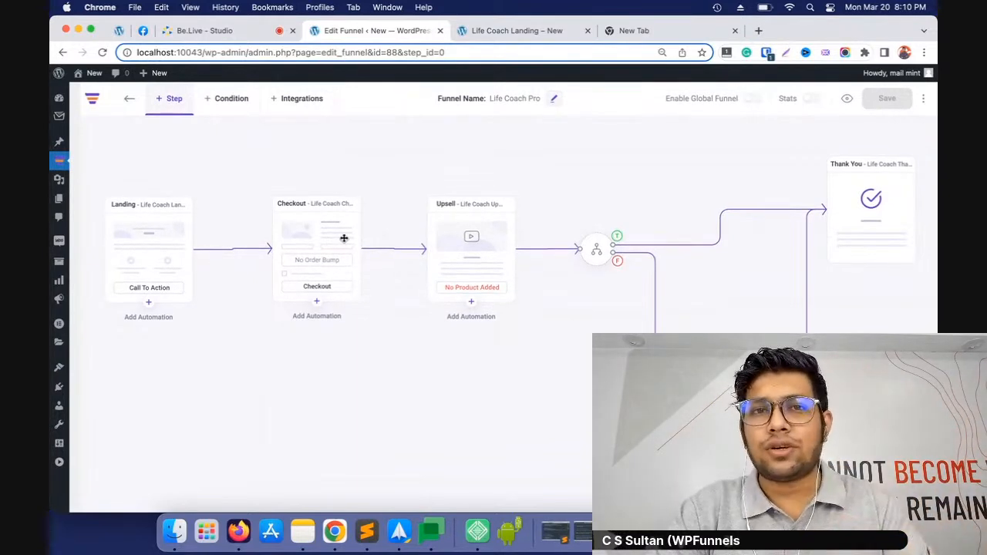
Search the products for "woo" in the Upsell step's settings and add Cap as the upsell product
mouse_move(443, 273)
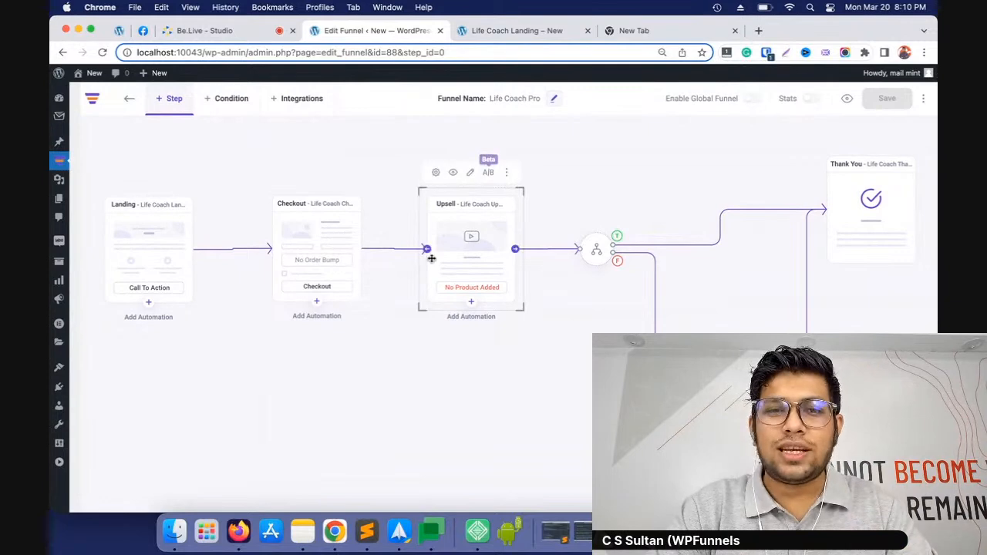
click(436, 174)
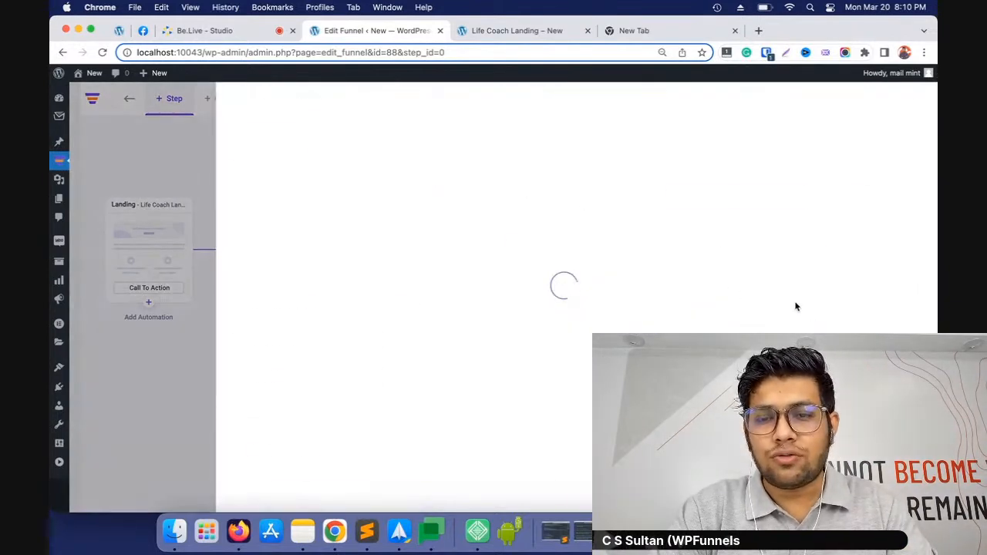
click(751, 198)
text(woo)
scroll(760, 278, down, 1)
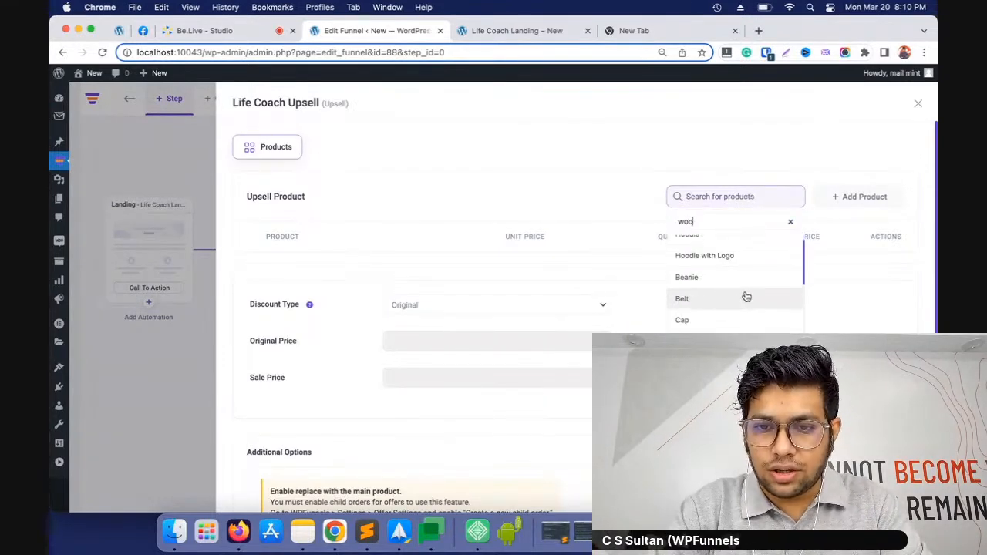
click(708, 322)
click(860, 198)
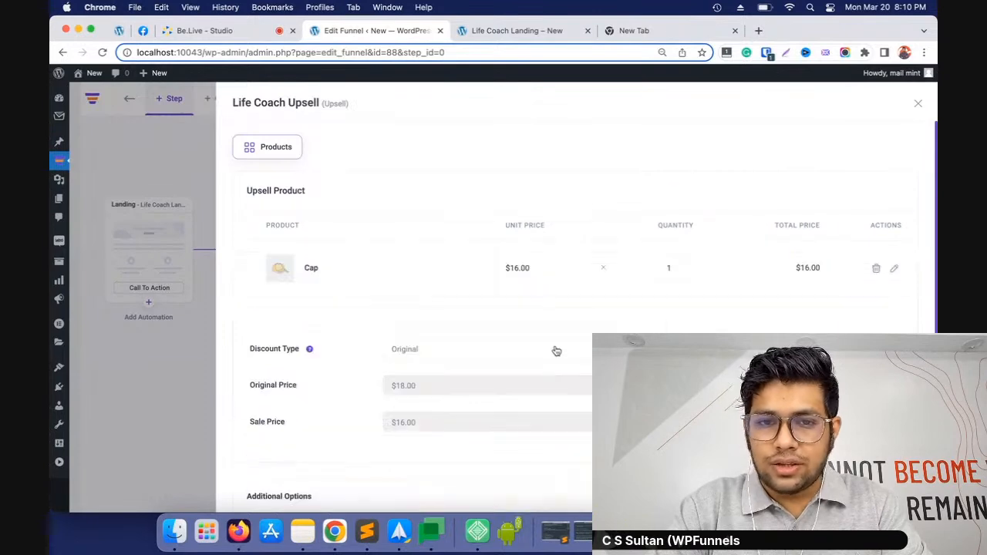
Review the discount and additional options in the Upsell step's settings and close the settings
scroll(555, 348, down, 3)
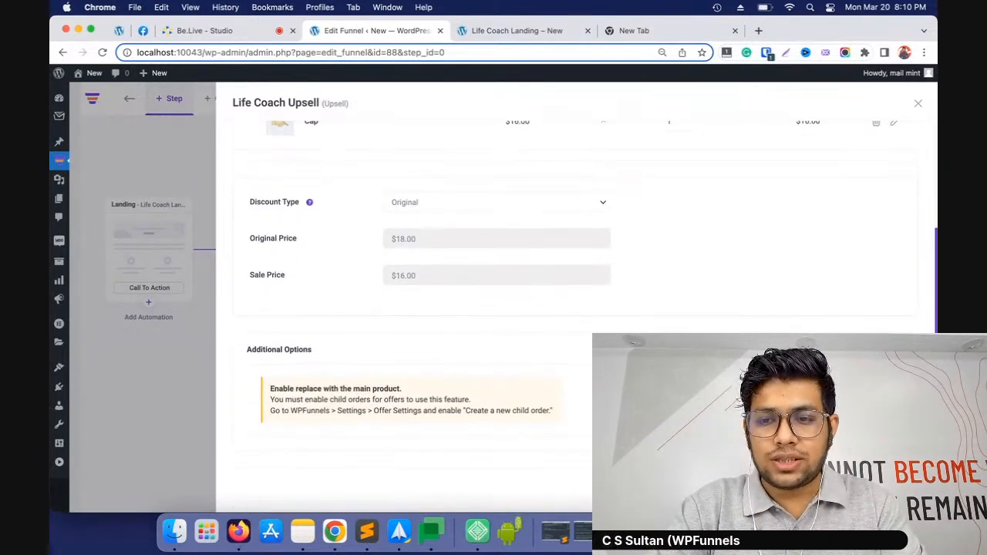
scroll(859, 324, up, 3)
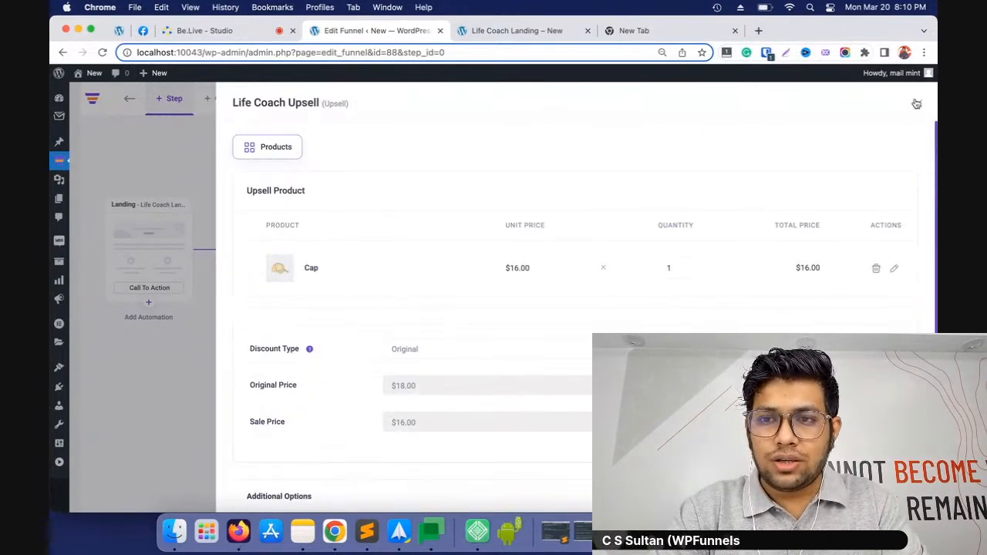
click(918, 103)
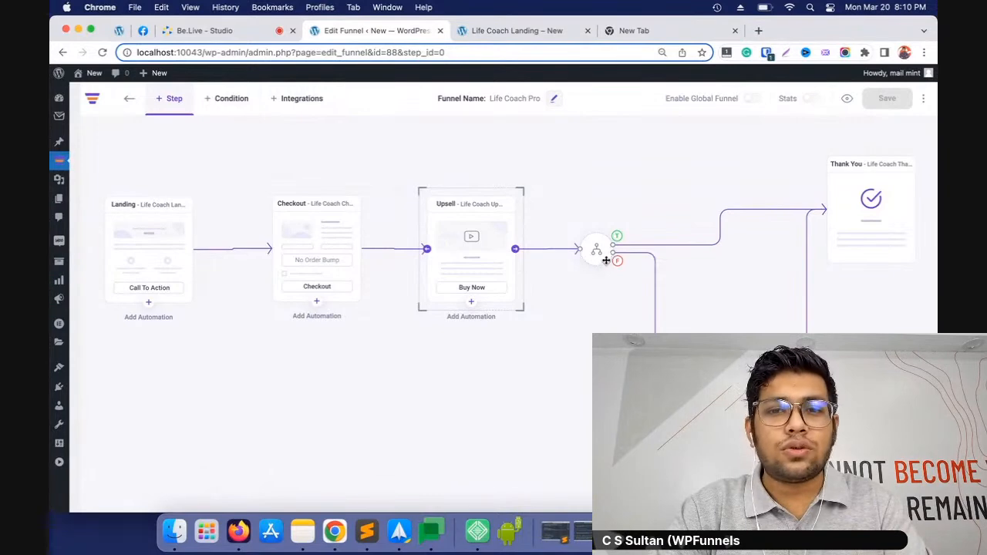
Set the condition node after the Upsell step to Upsell Is Accepted, save the changes and close its settings
click(599, 221)
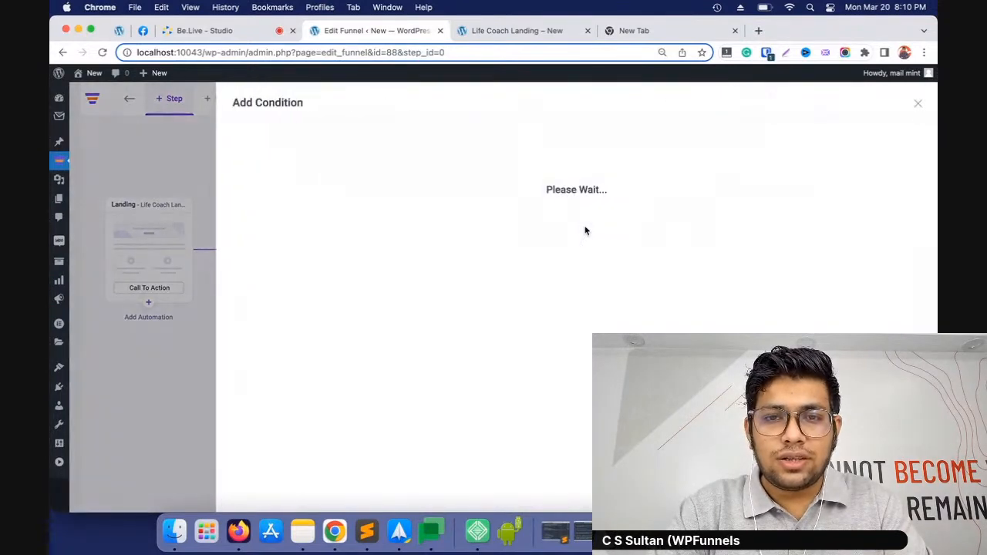
click(326, 163)
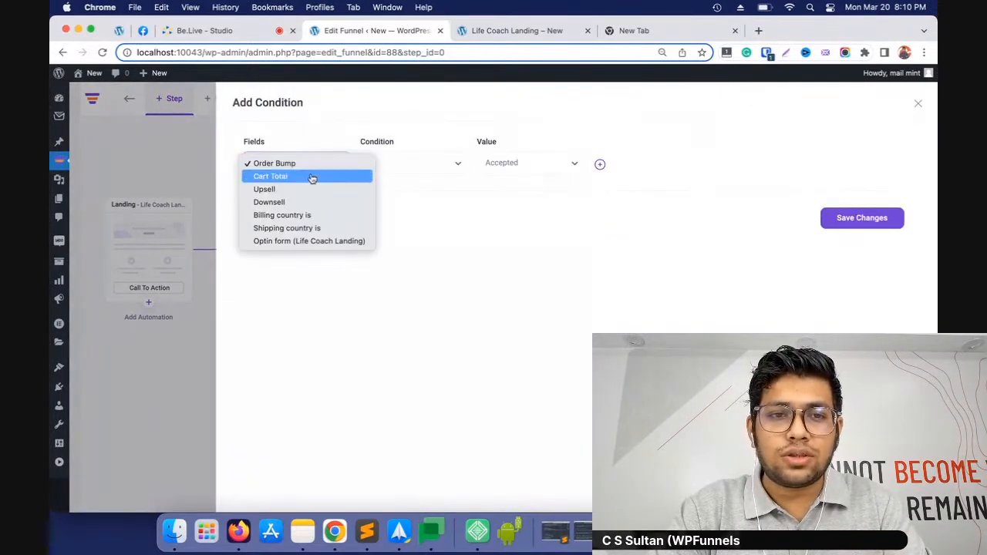
click(303, 189)
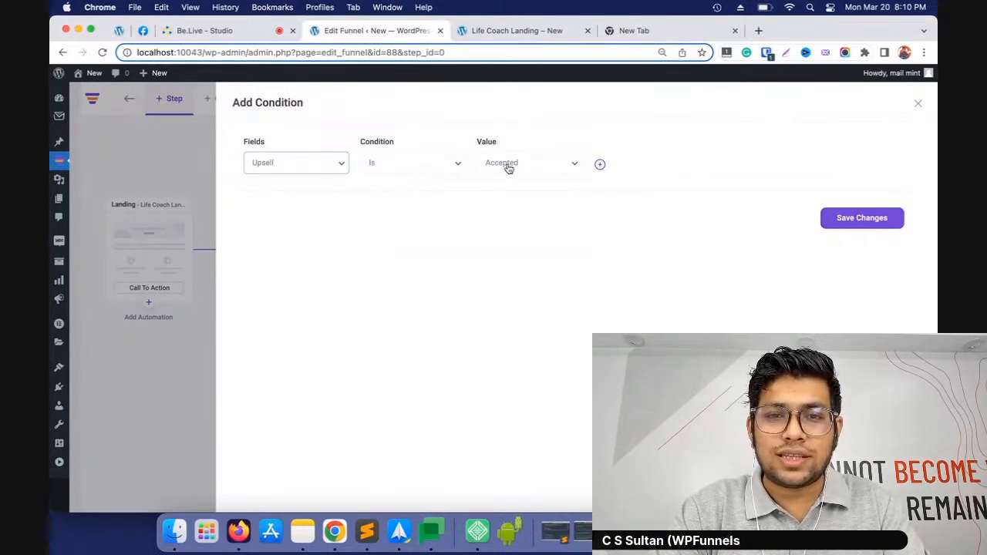
click(840, 225)
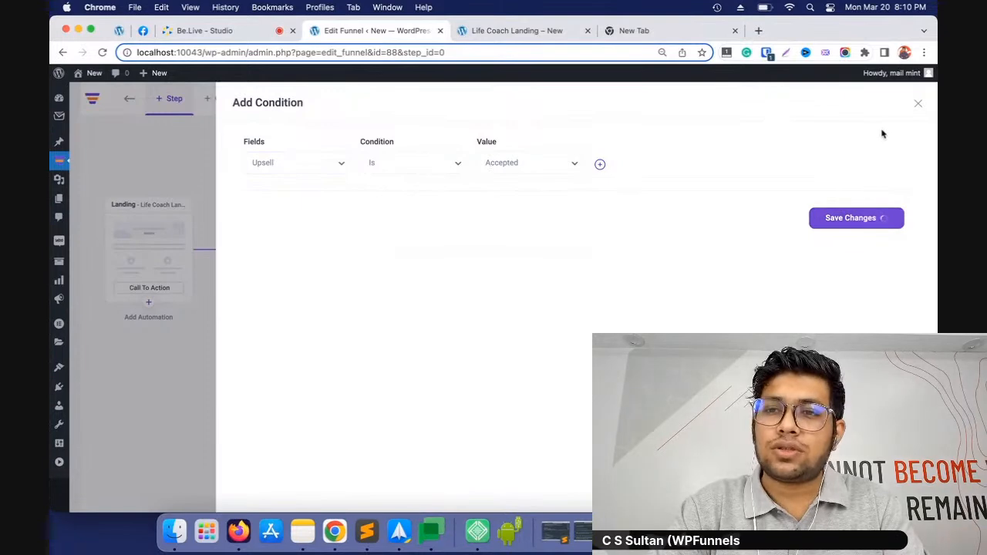
click(918, 105)
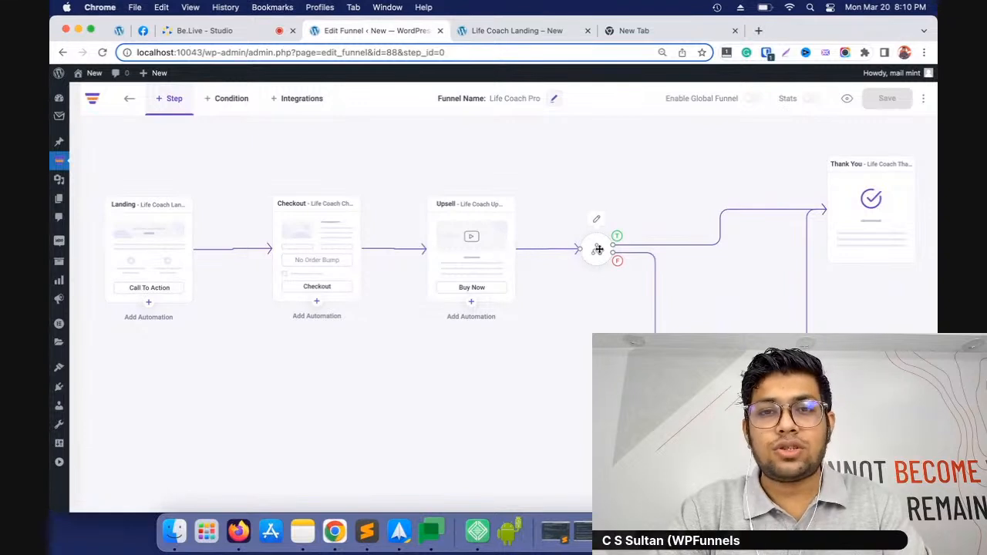
Search the products for "woo" in the Downsell step's settings, add Album as the downsell product and close the settings
click(740, 369)
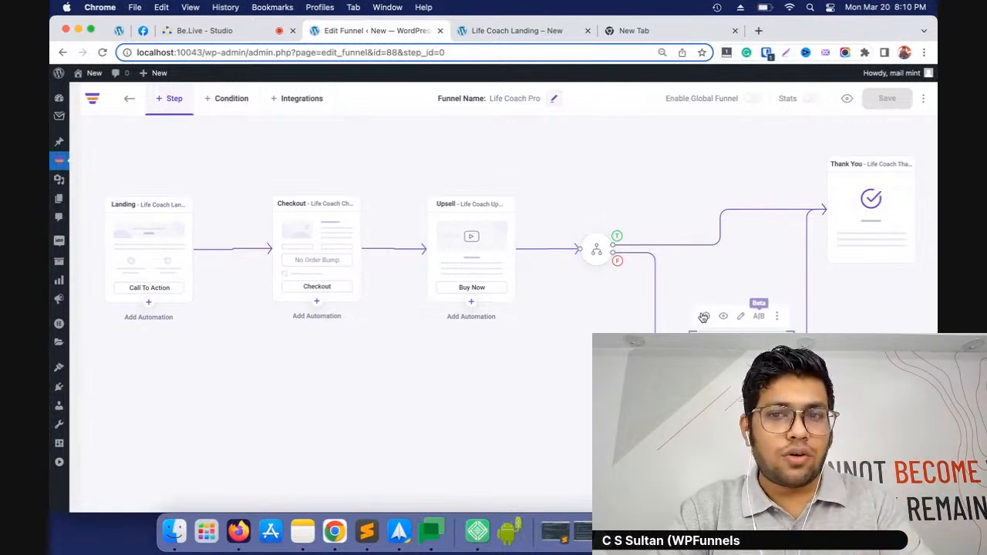
click(704, 316)
click(737, 196)
text(woo)
scroll(747, 325, down, 1)
scroll(747, 324, down, 5)
click(744, 318)
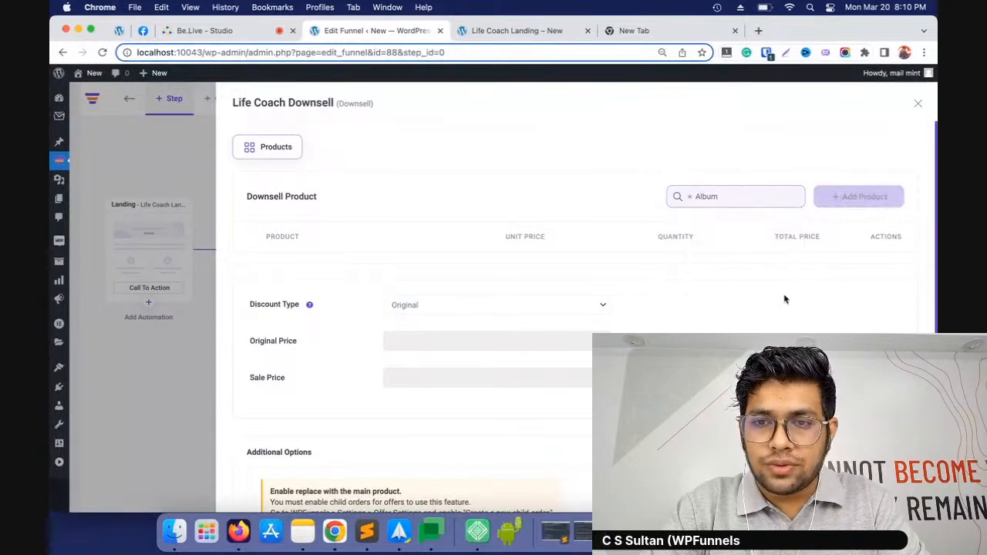
click(858, 196)
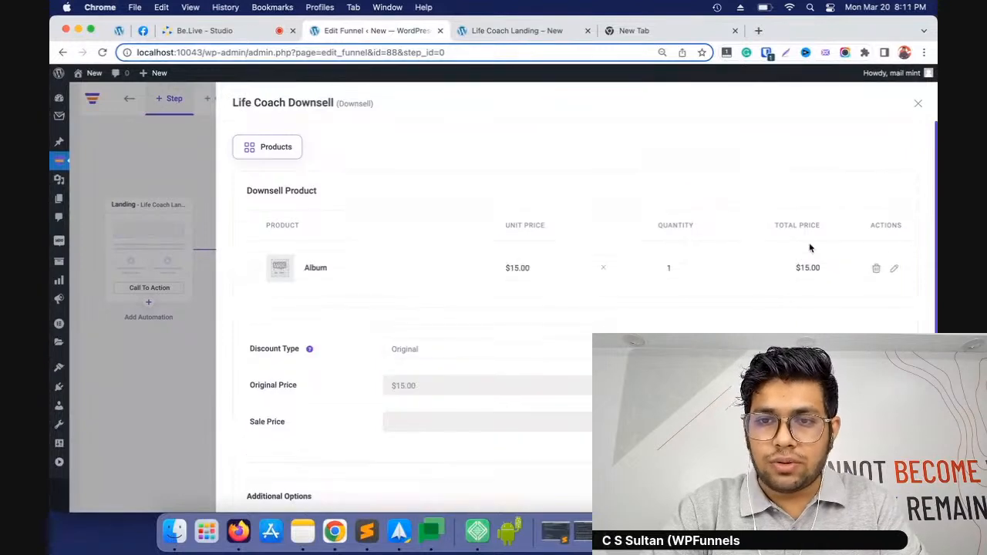
click(919, 105)
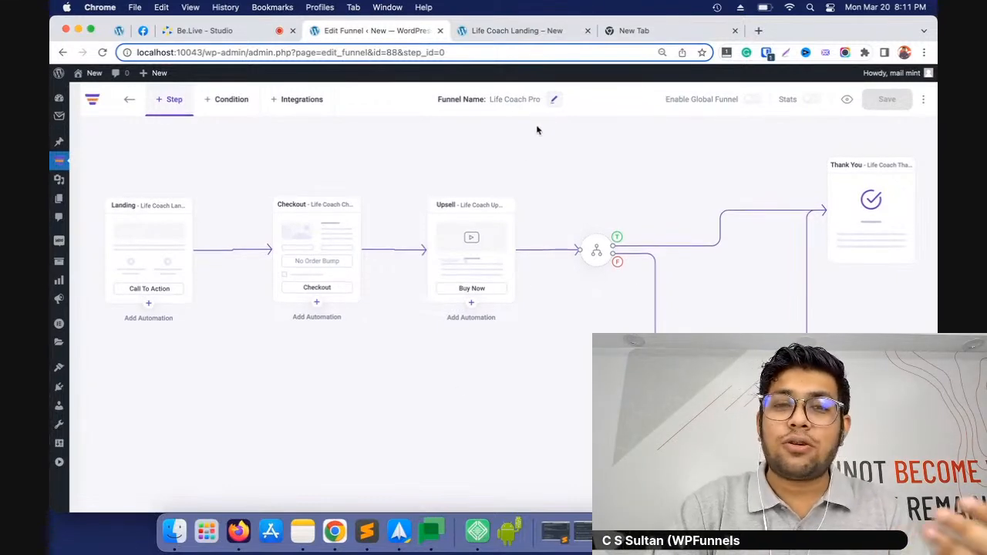
Return to the Life Coach landing page preview and proceed to the funnel checkout through its main call to action
click(519, 32)
scroll(422, 228, up, 10)
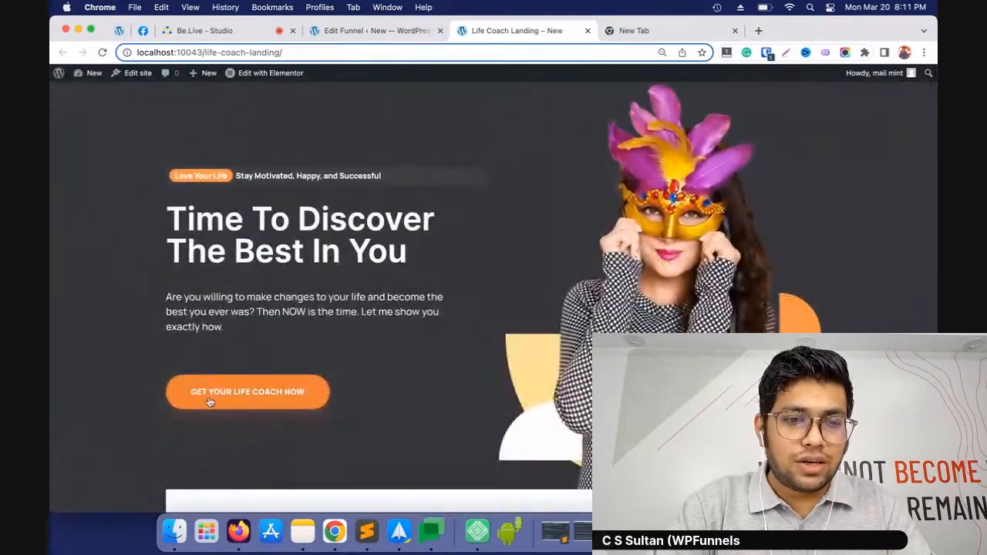
click(336, 383)
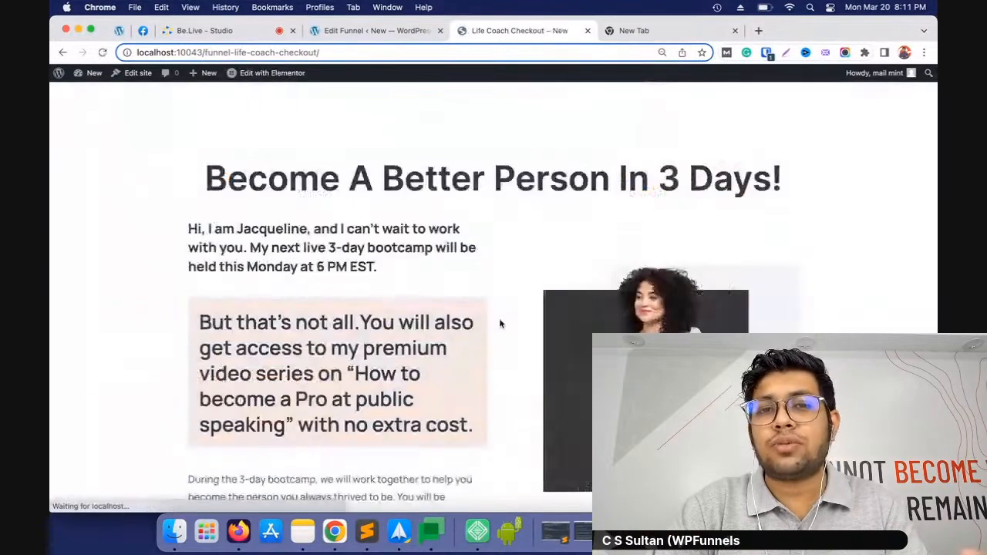
Enter the customer's first and last name in the checkout page's billing details
scroll(502, 290, down, 15)
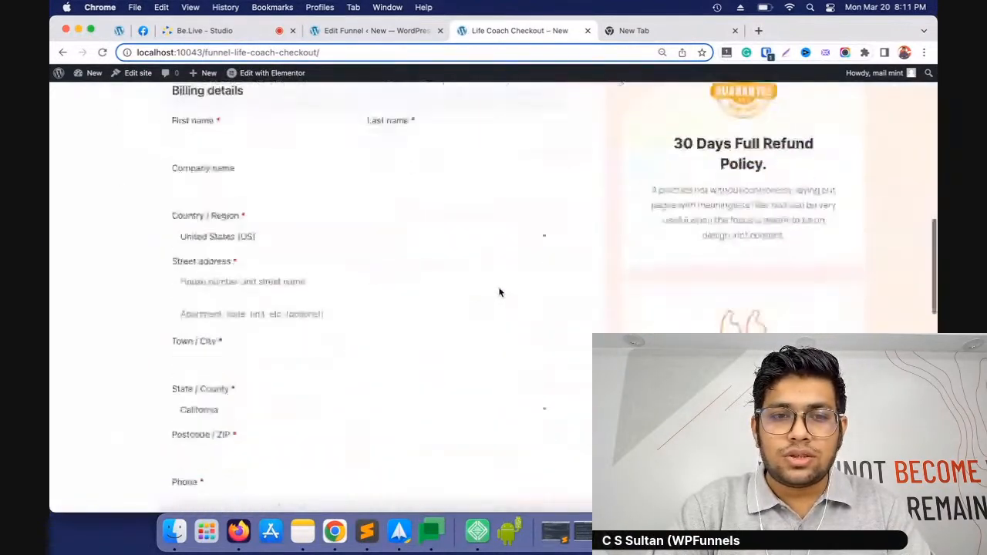
scroll(499, 292, up, 5)
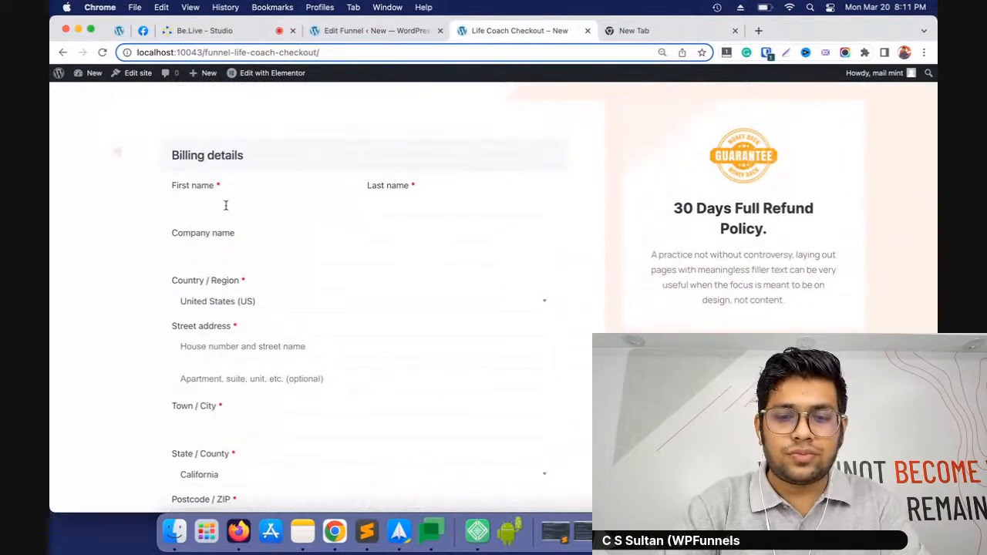
text(hn)
key(Tab)
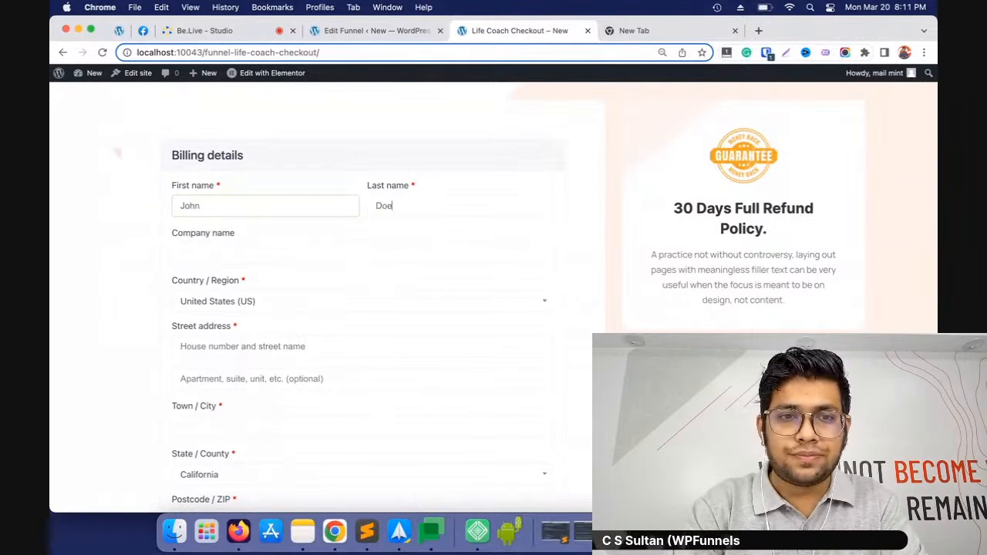
Fill in the billing street address, town, postcode and phone number on the checkout form
scroll(231, 231, down, 5)
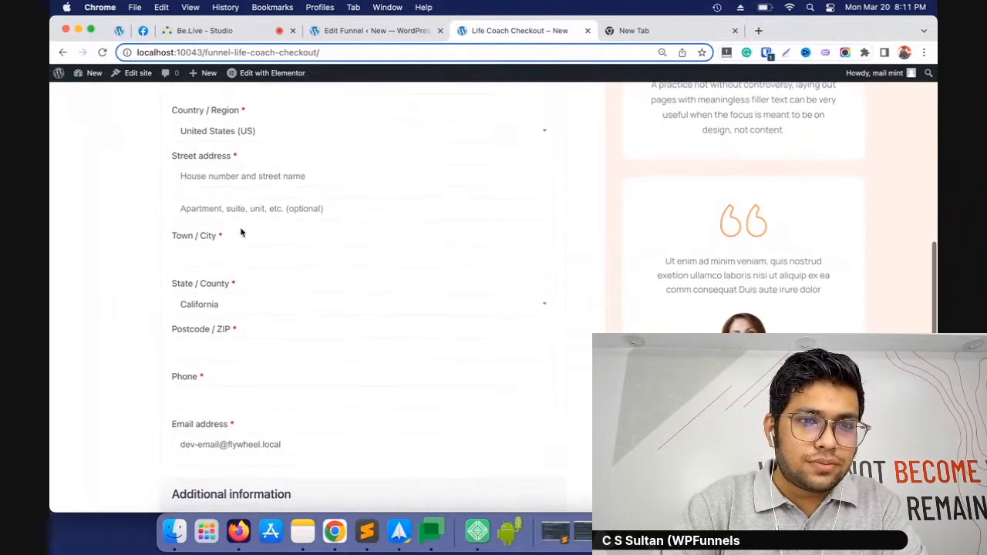
click(231, 177)
text(1 Main St.)
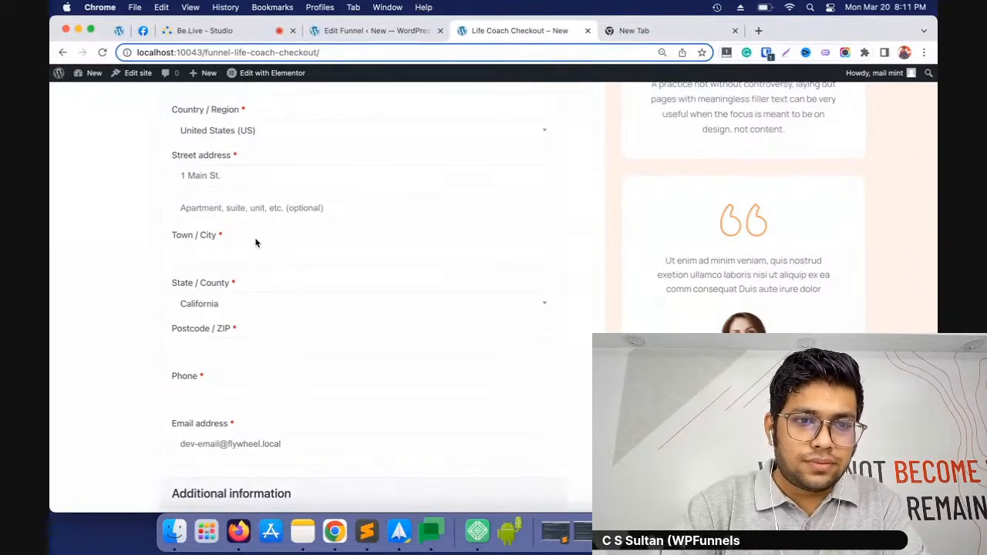
click(254, 209)
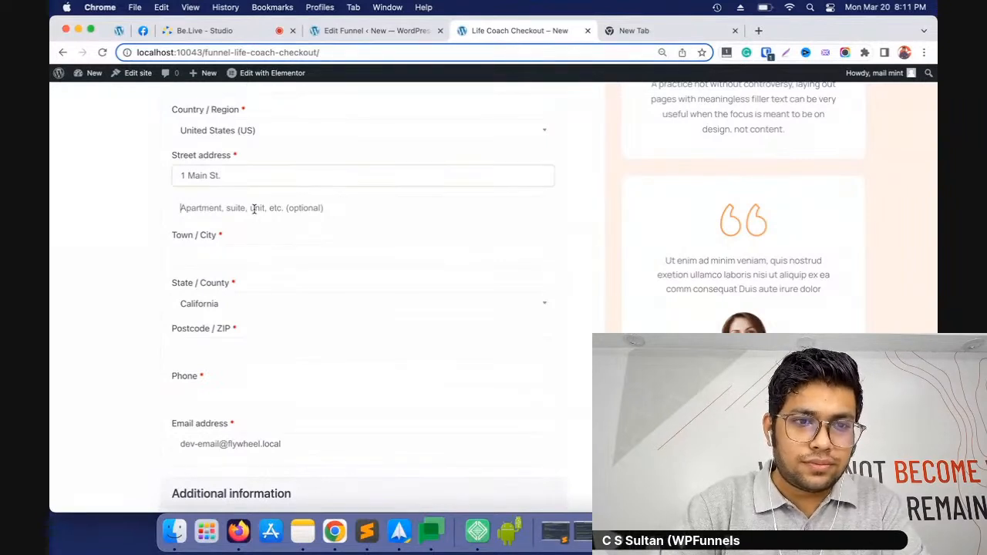
click(267, 257)
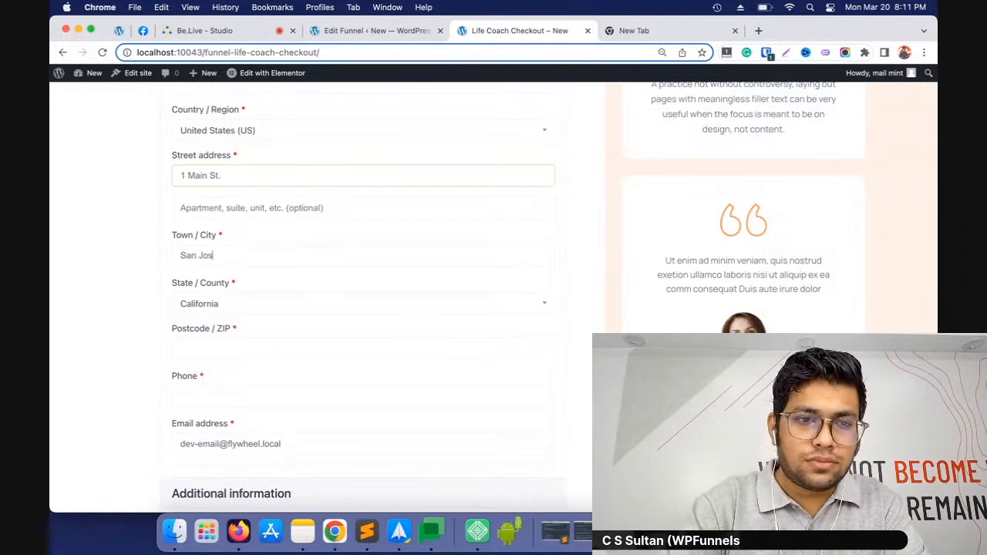
click(288, 350)
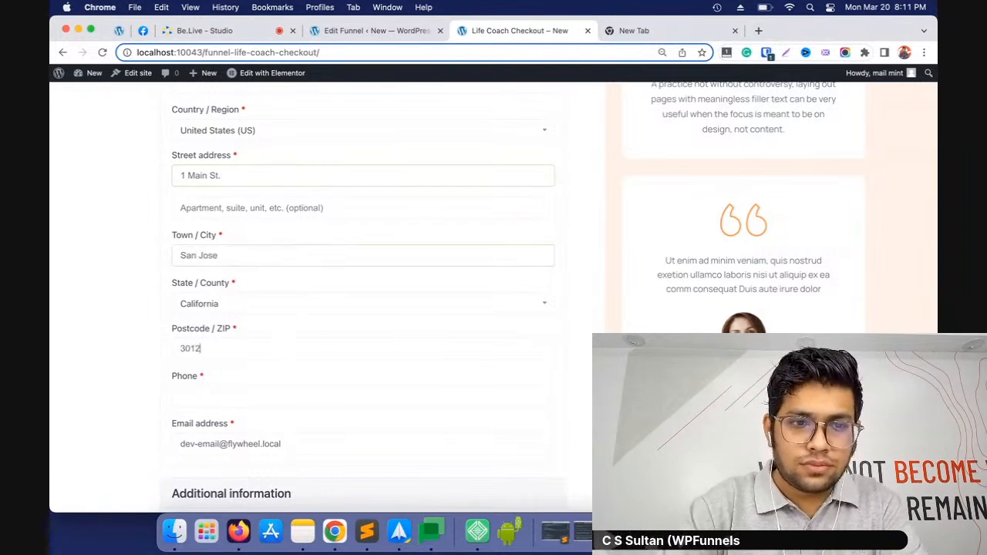
click(263, 401)
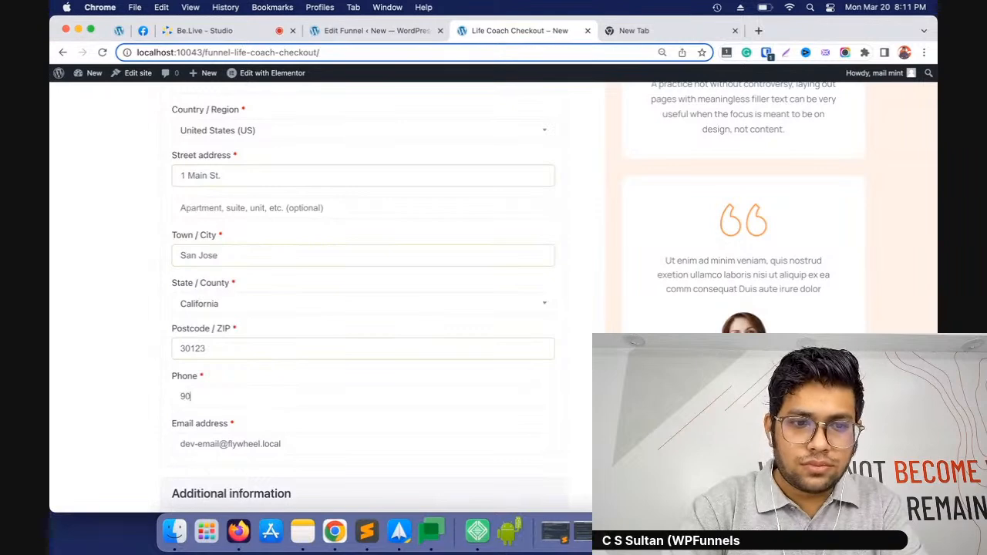
text(6)
Review the Beanie order with cash on delivery and place the order
scroll(264, 415, down, 10)
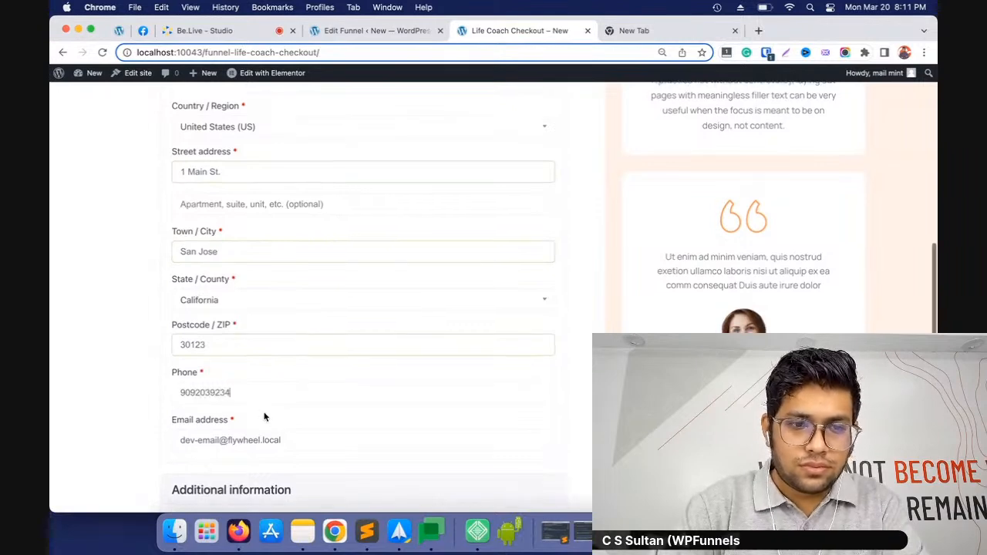
scroll(399, 317, down, 1)
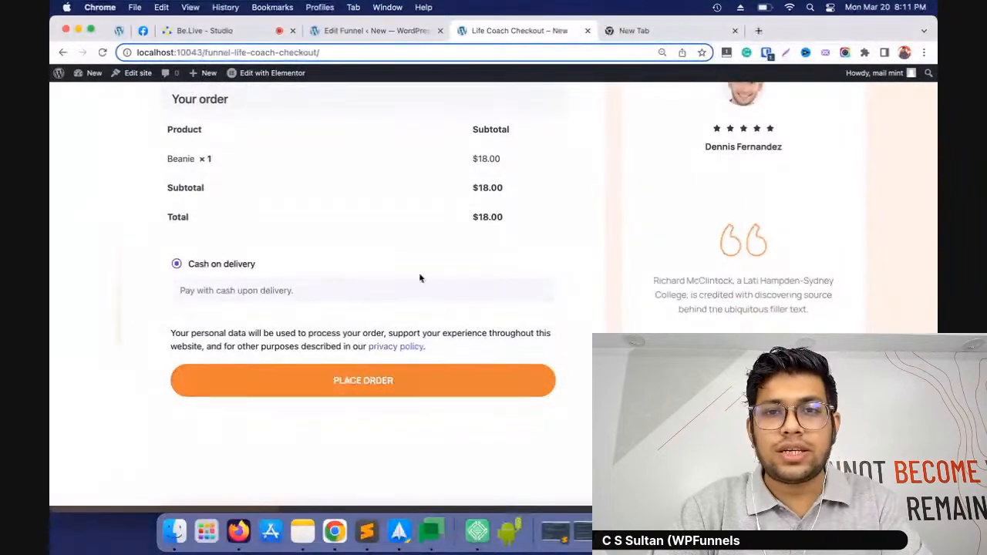
click(351, 382)
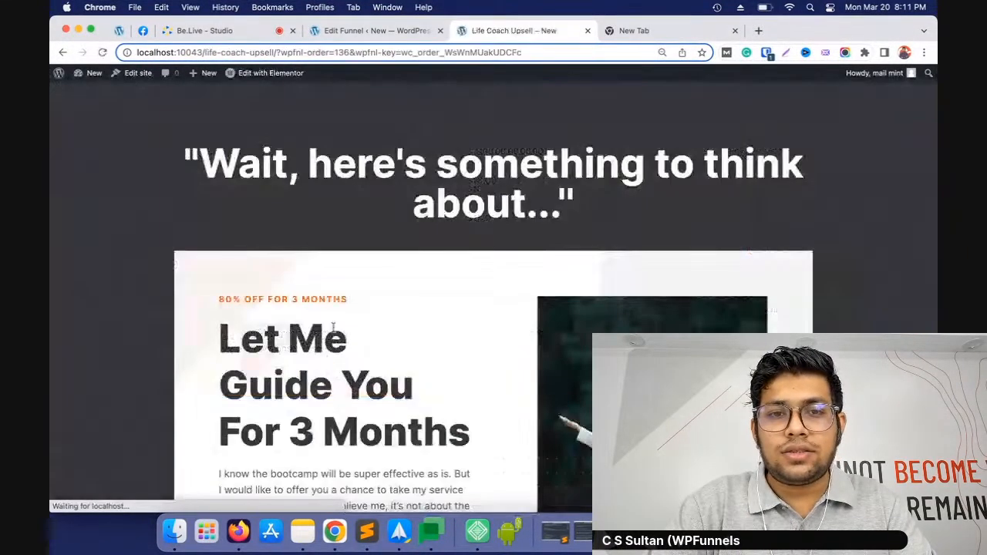
Compare the upsell offer page with the funnel canvas and decline the upsell offer
scroll(568, 314, down, 5)
scroll(567, 313, up, 5)
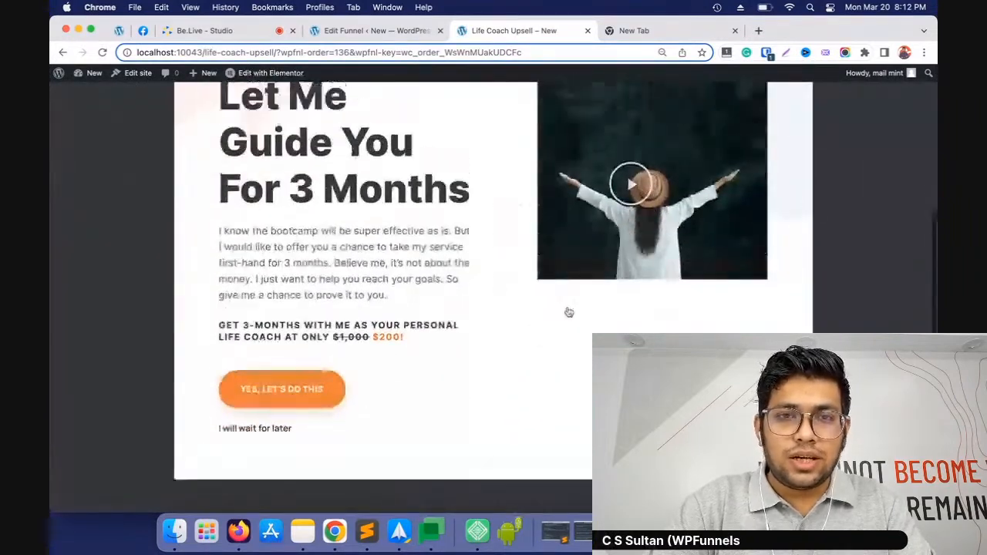
click(376, 31)
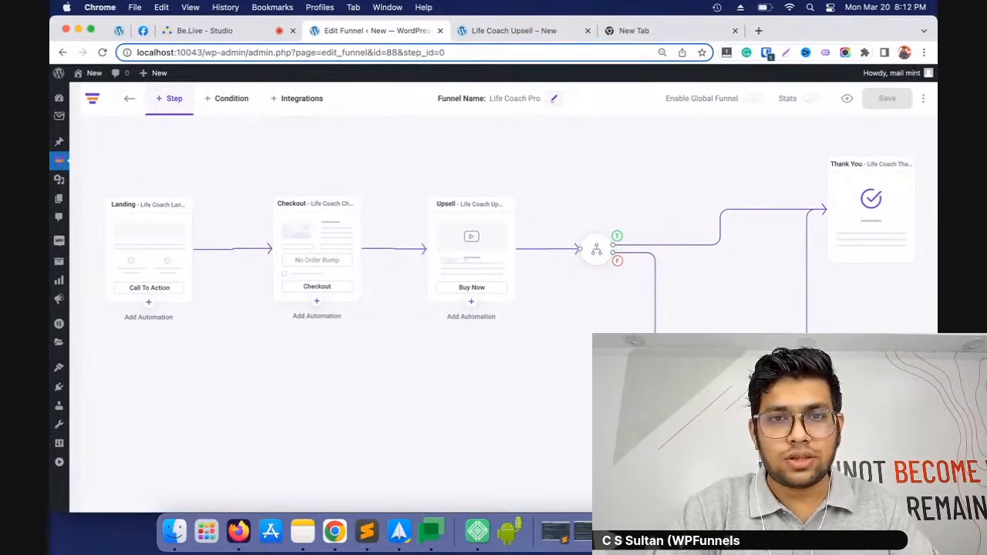
click(511, 30)
scroll(410, 207, down, 5)
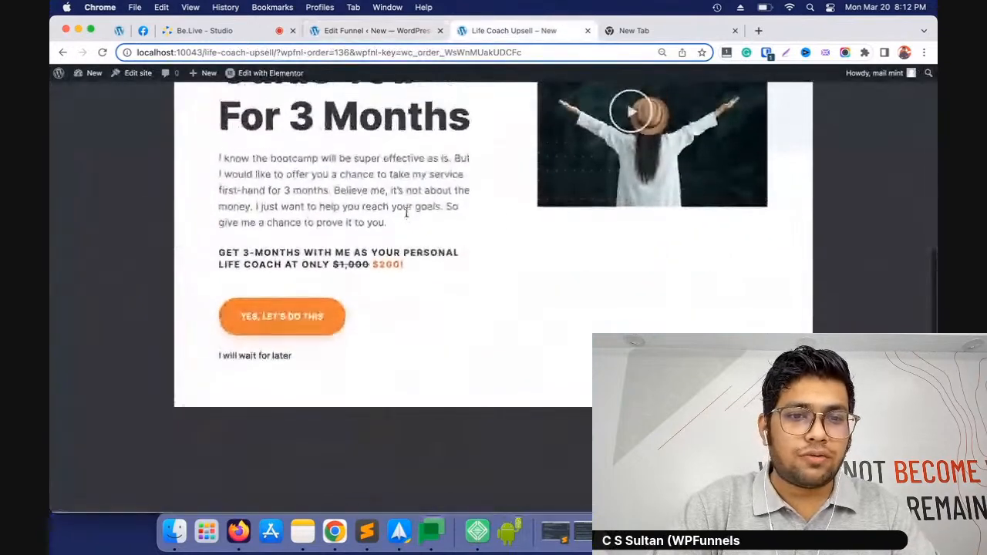
scroll(465, 311, down, 3)
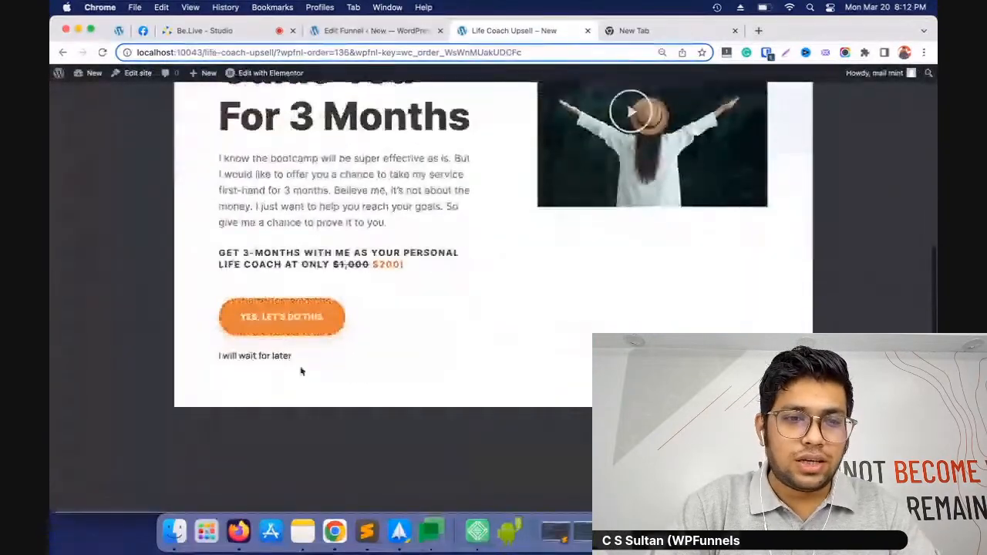
click(264, 358)
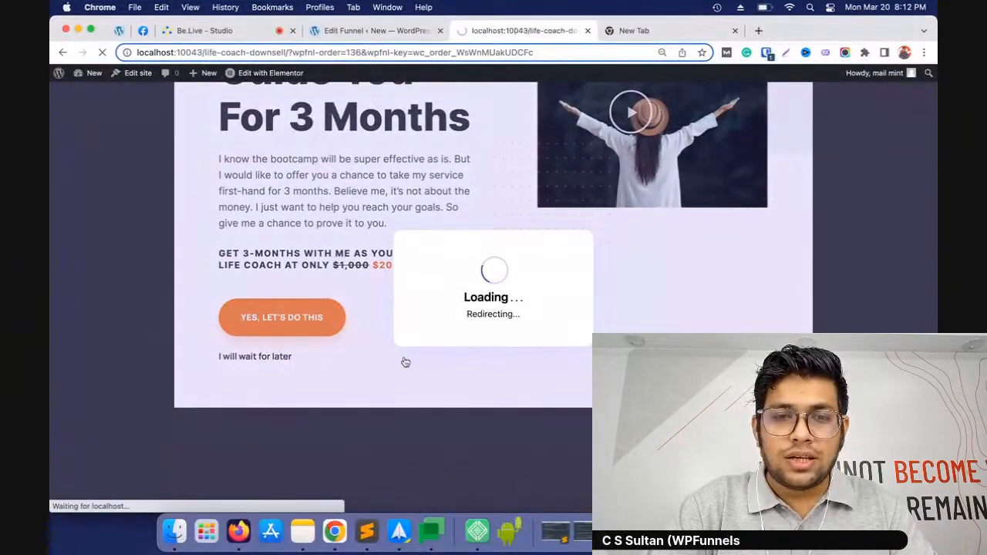
Review the downsell offer page and accept the downsell offer
scroll(599, 198, down, 5)
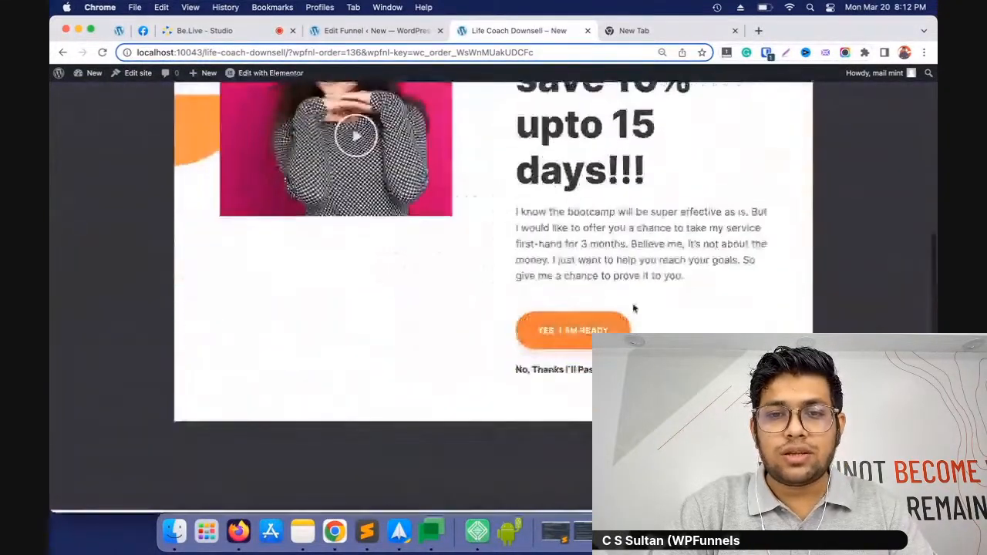
scroll(624, 236, up, 5)
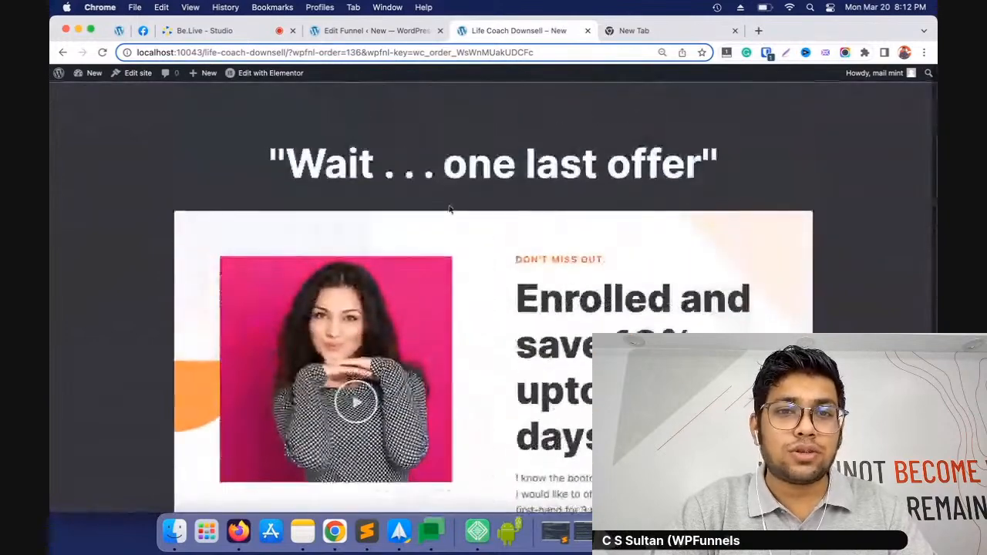
scroll(544, 214, down, 5)
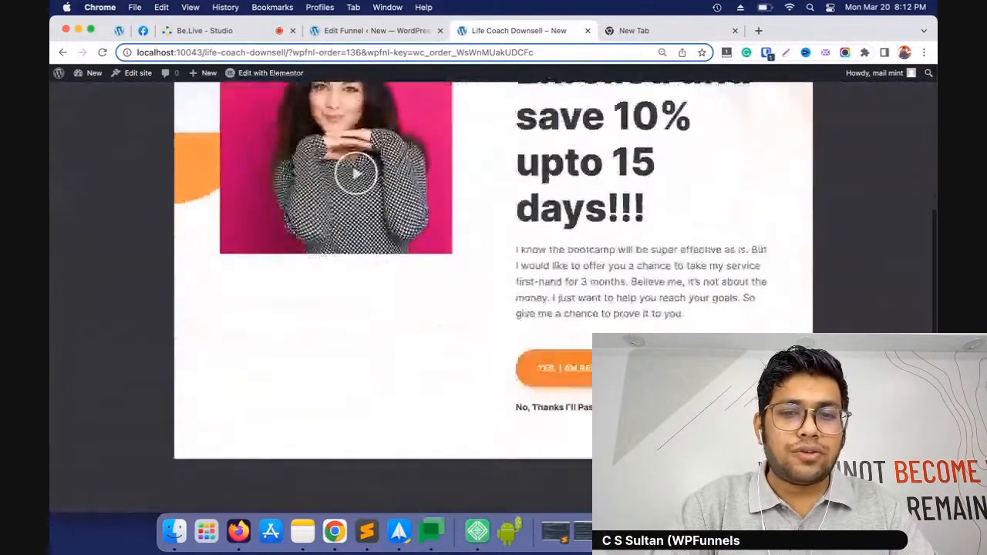
click(591, 378)
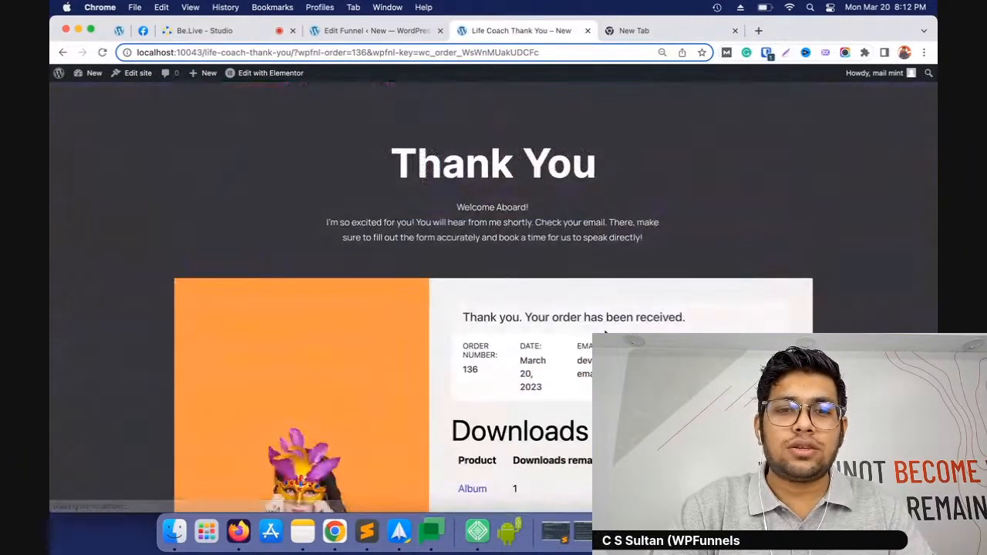
Review the order confirmation, downloads and order details on the thank-you page
scroll(605, 331, down, 10)
scroll(602, 324, up, 10)
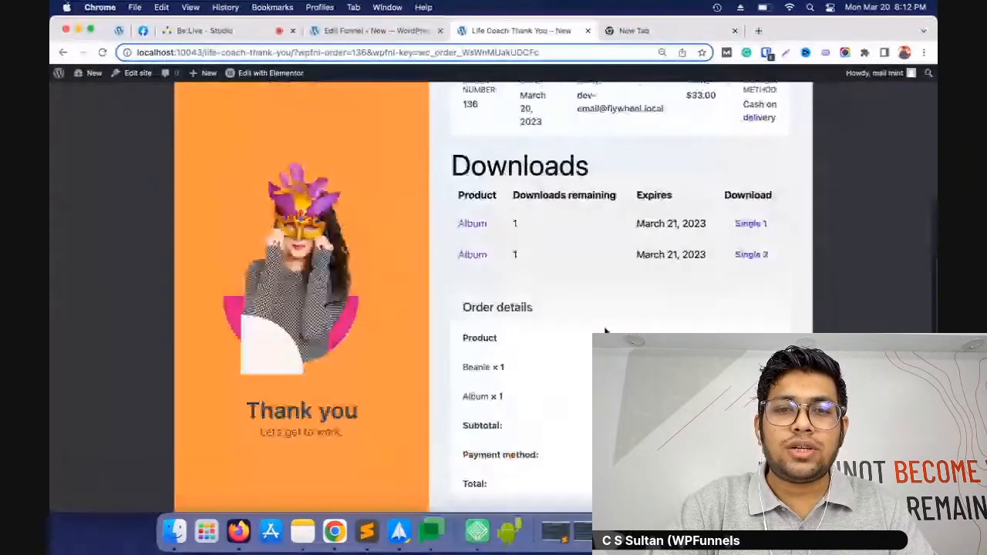
scroll(591, 317, down, 4)
Return to the funnel canvas, add an order bump to the Life Coach Checkout step and expand its settings
click(376, 37)
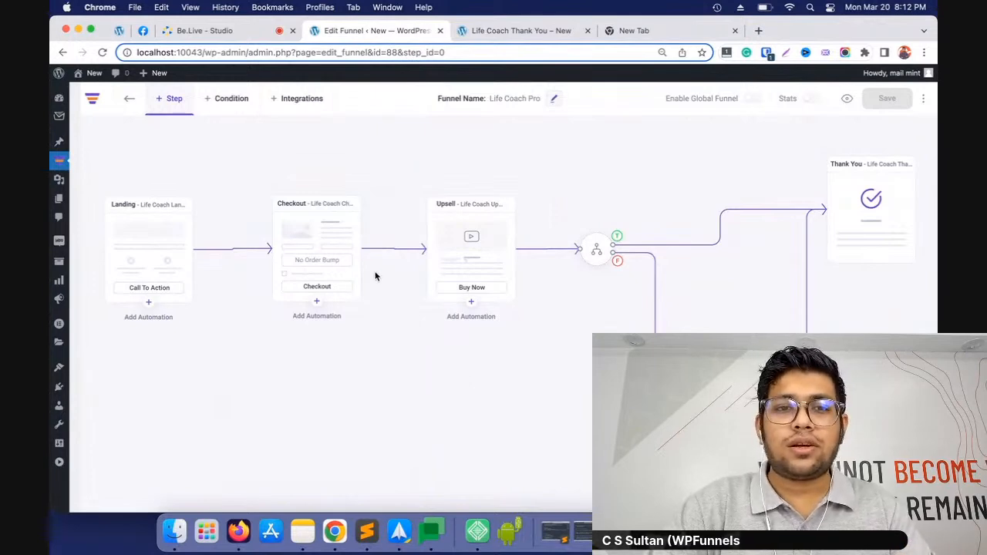
mouse_move(311, 218)
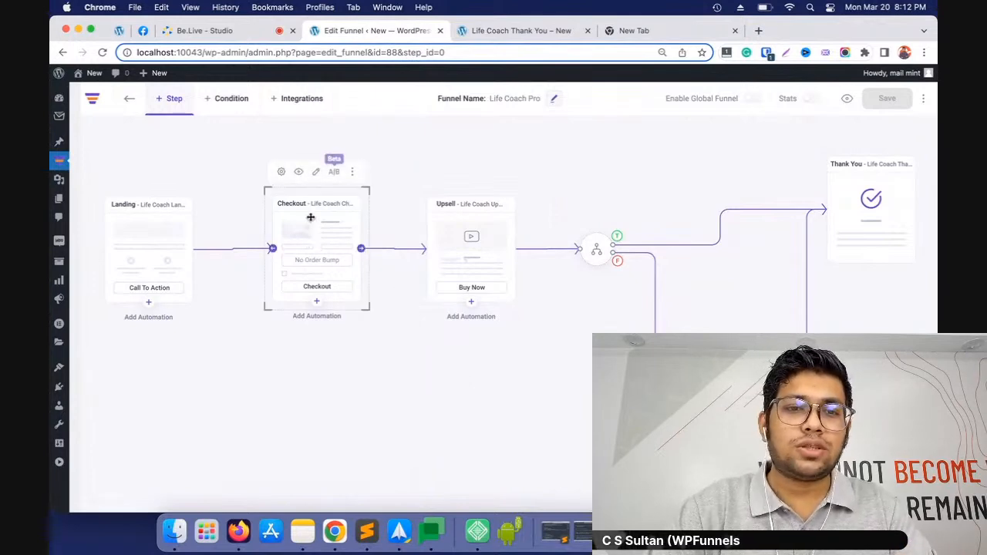
click(281, 172)
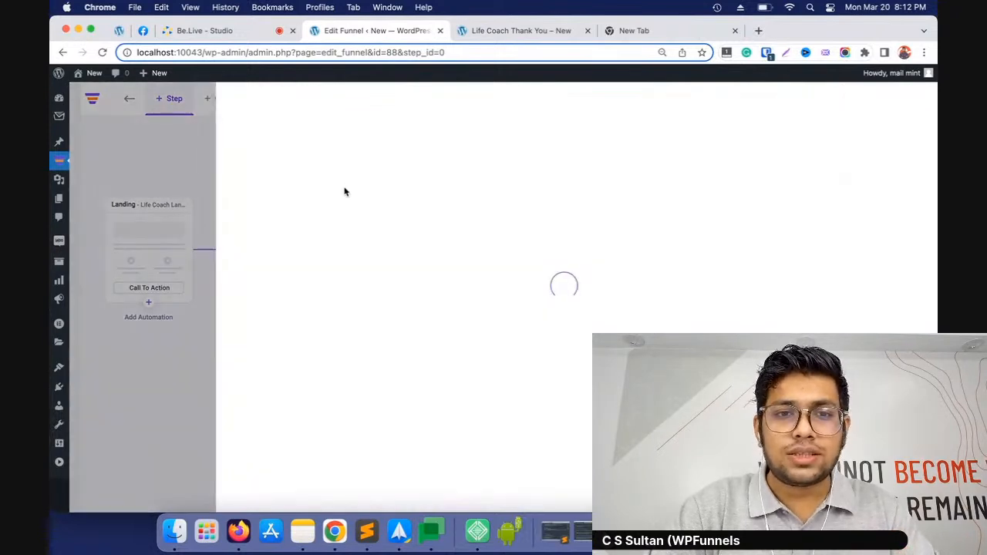
click(347, 152)
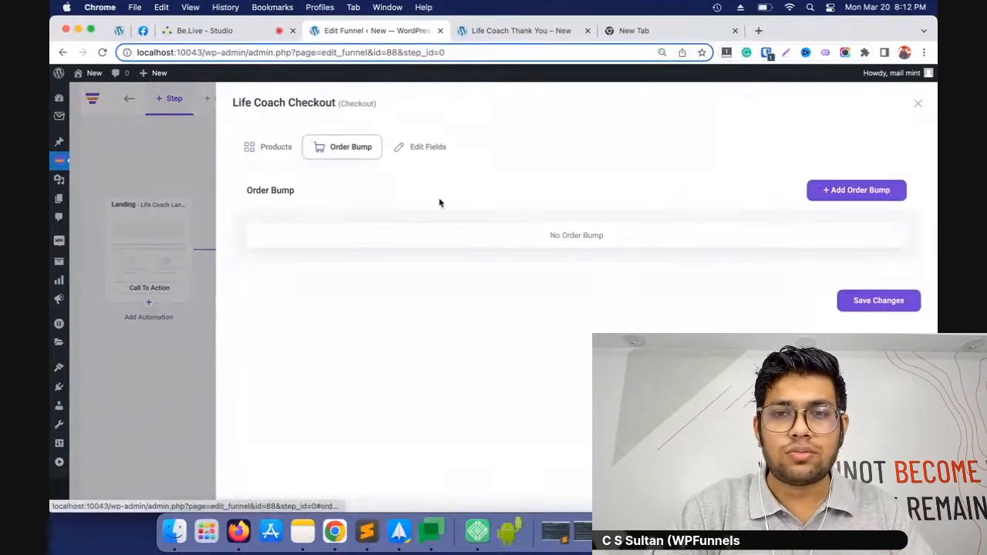
click(856, 193)
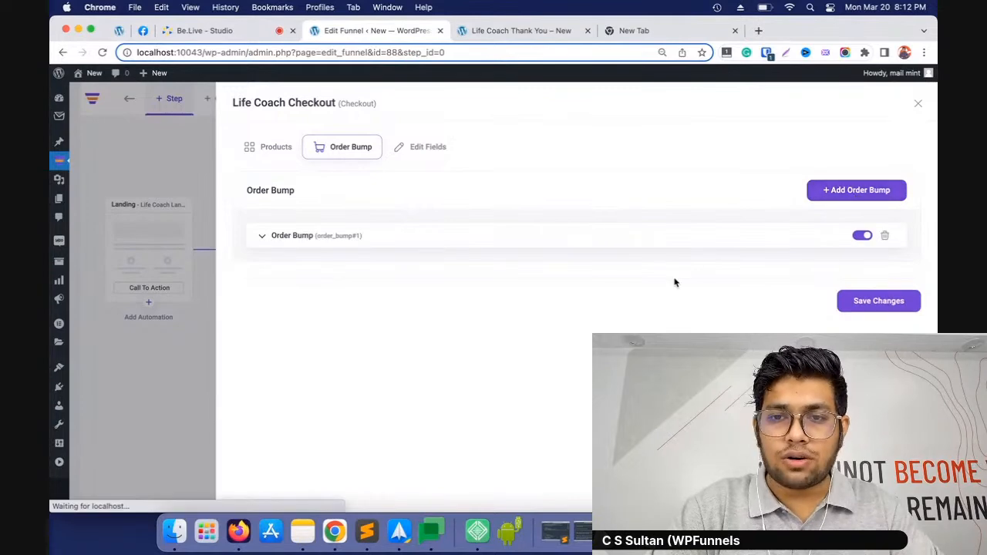
click(392, 234)
Search the order bump's products for "woo", select Long Sleeve Tee and review the filled-in product details
scroll(558, 353, down, 4)
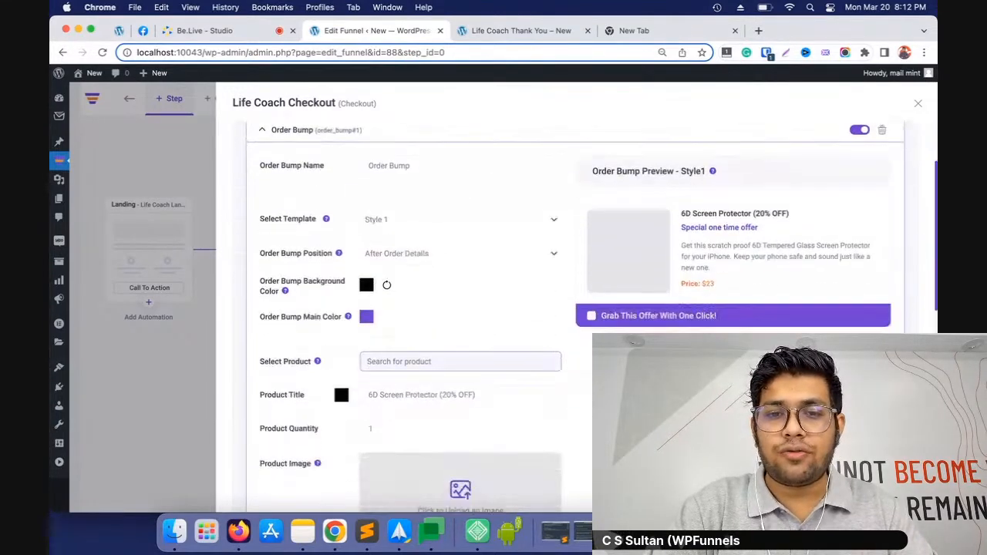
scroll(558, 353, up, 4)
scroll(558, 353, down, 3)
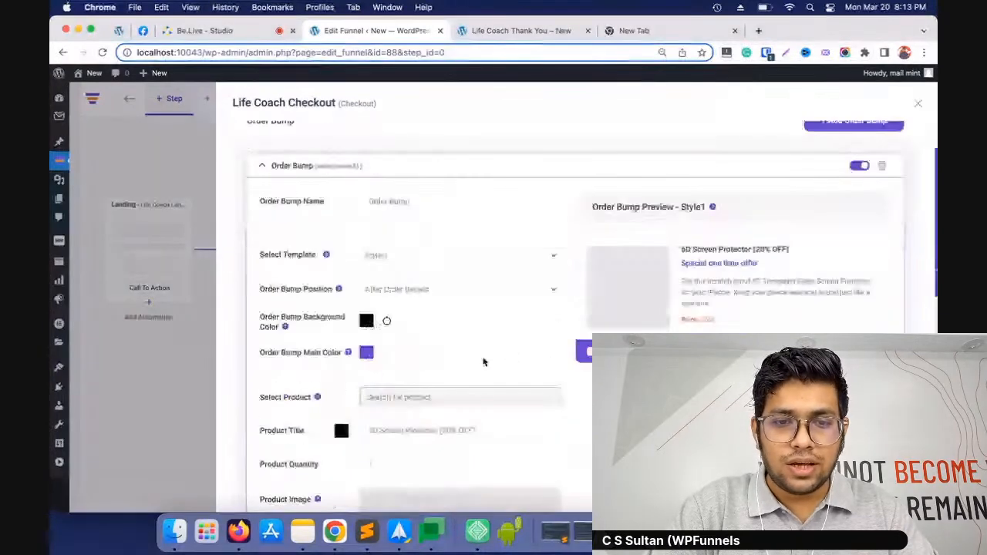
click(456, 346)
text(woo)
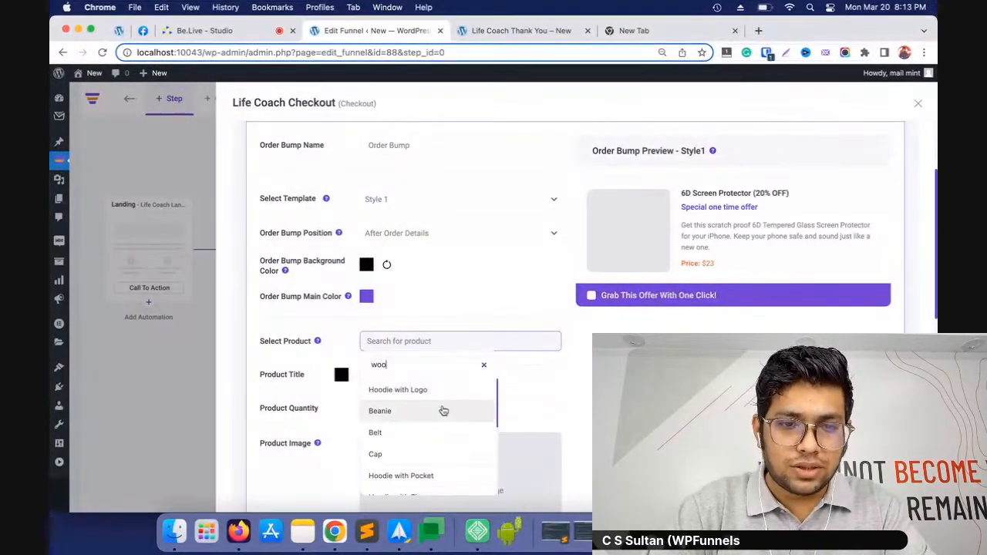
scroll(444, 421, down, 1)
scroll(444, 421, down, 4)
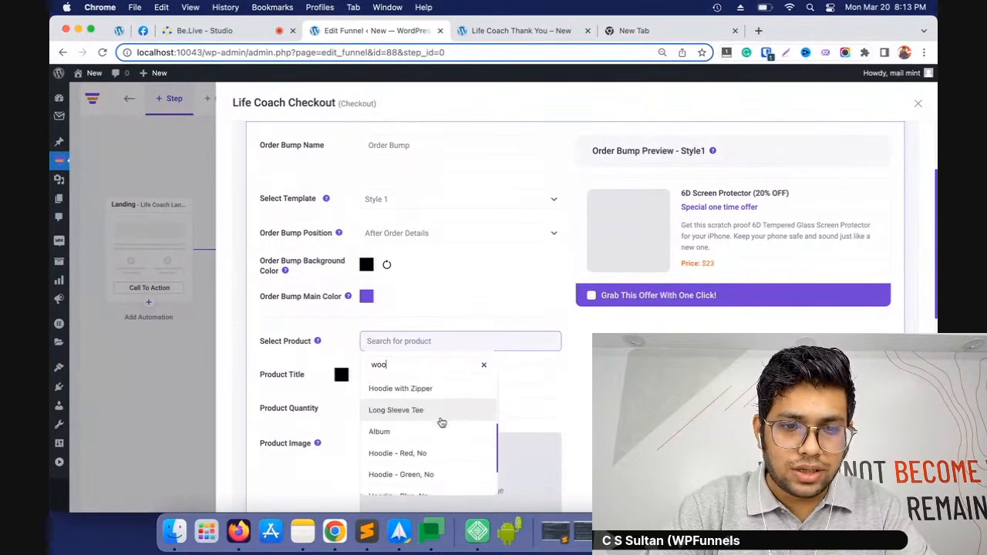
scroll(437, 422, up, 1)
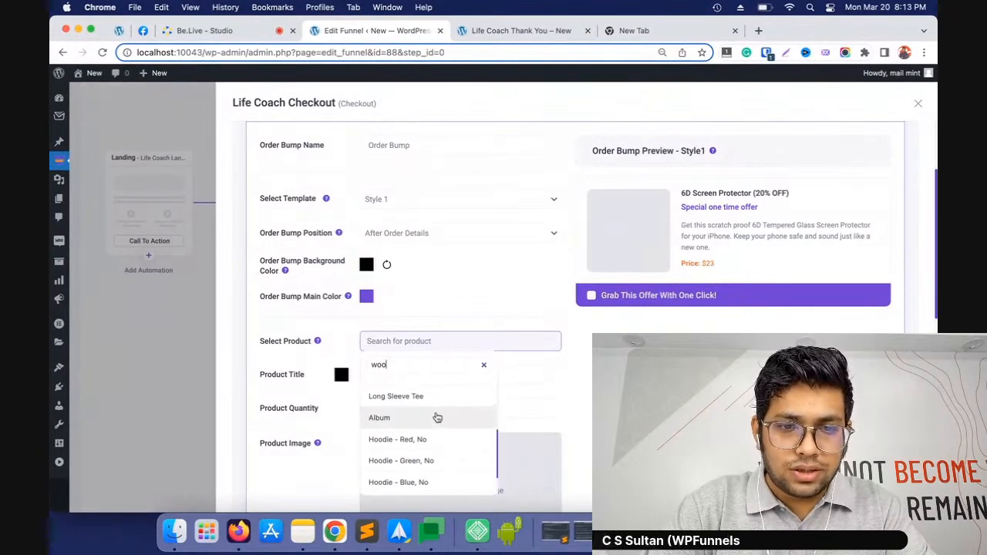
click(437, 398)
scroll(540, 351, down, 5)
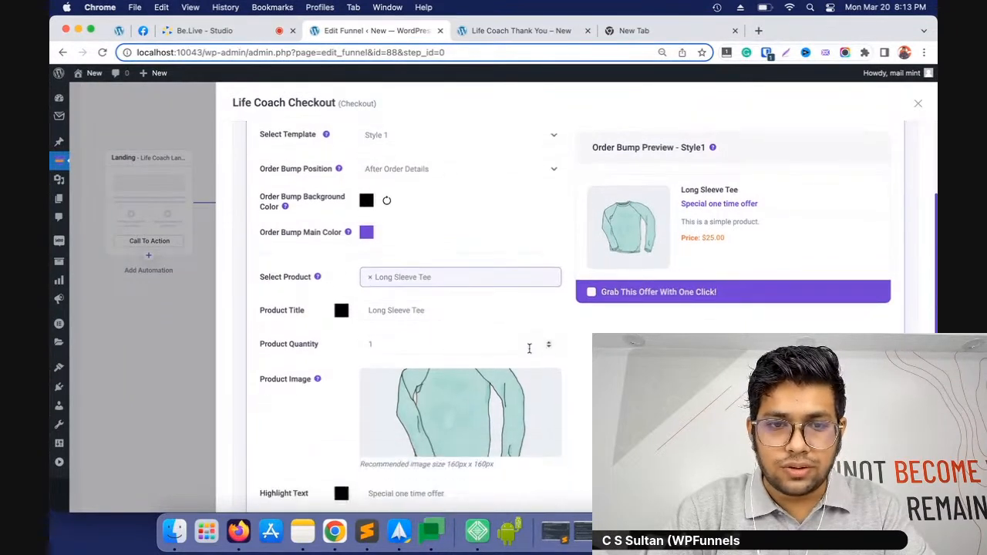
scroll(494, 401, down, 3)
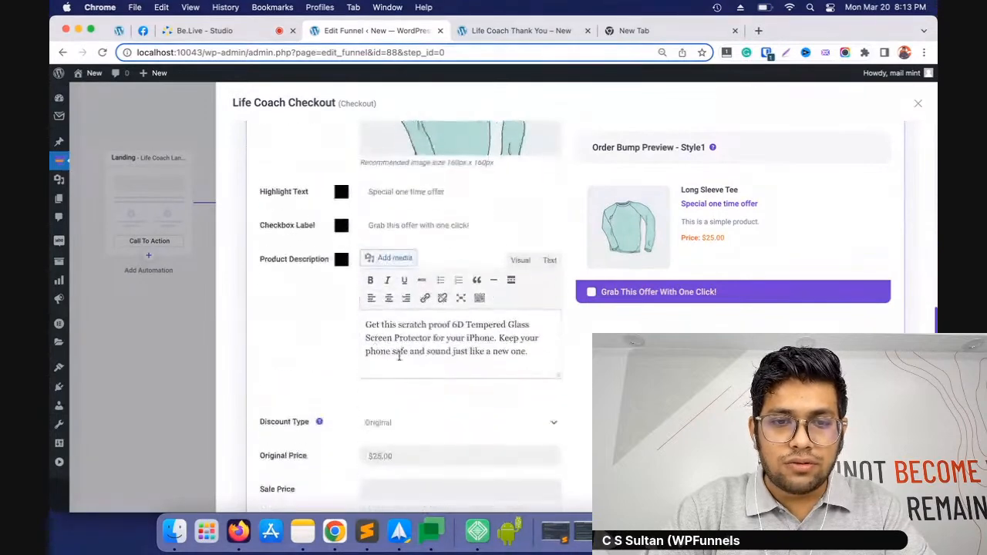
Compare the order bump's Style 4 and Style 3 templates, choose Style 2 and close the checkout settings
scroll(481, 364, up, 6)
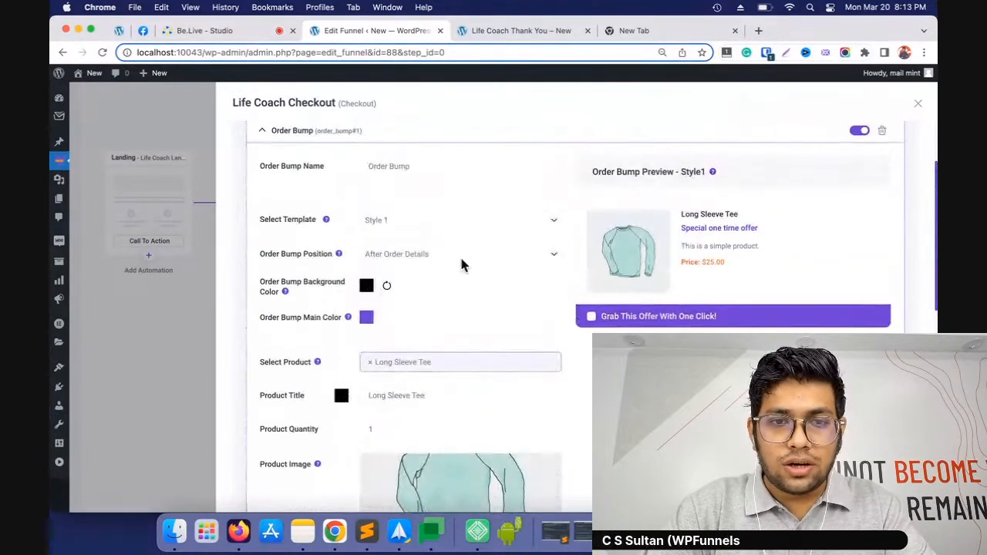
click(455, 224)
click(445, 260)
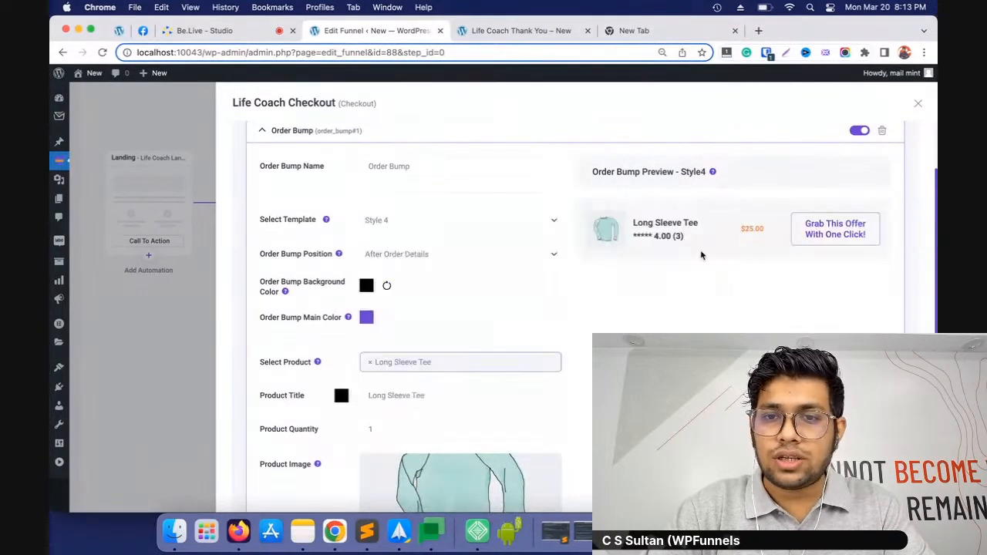
click(438, 232)
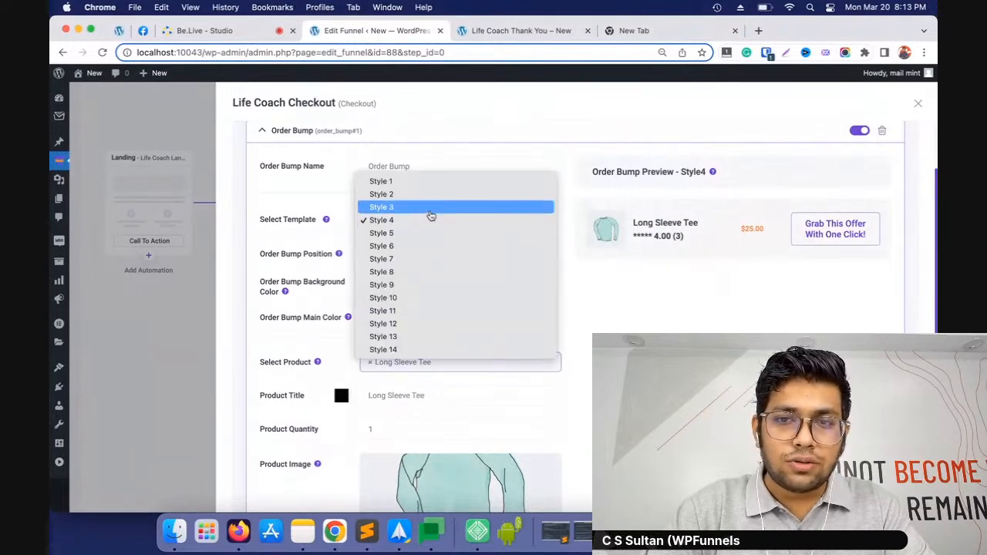
click(430, 206)
click(432, 222)
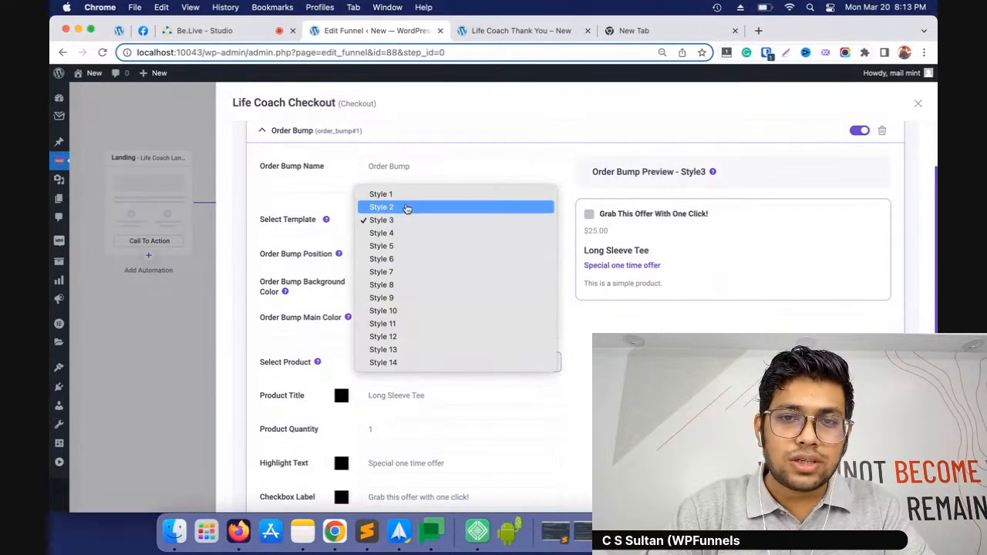
click(405, 208)
scroll(555, 257, down, 10)
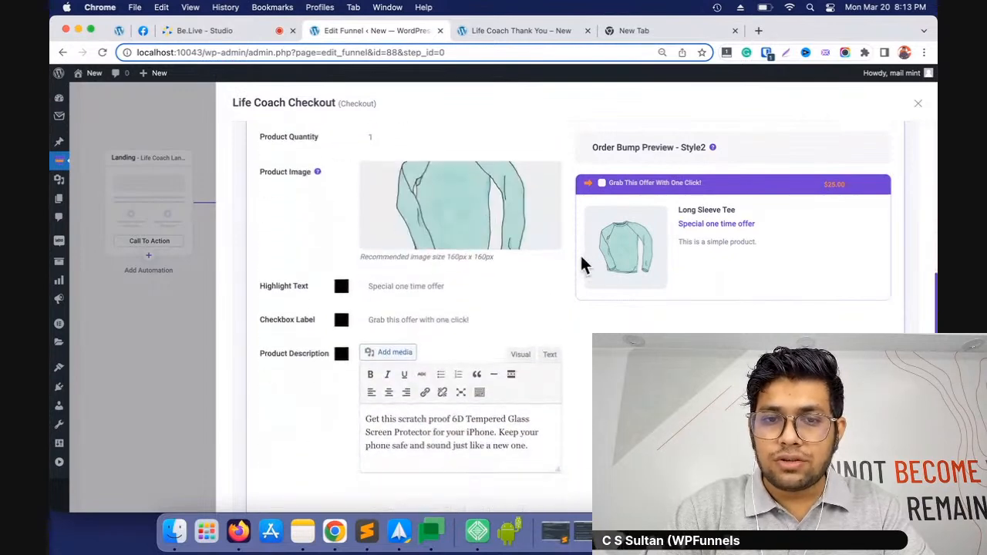
click(920, 105)
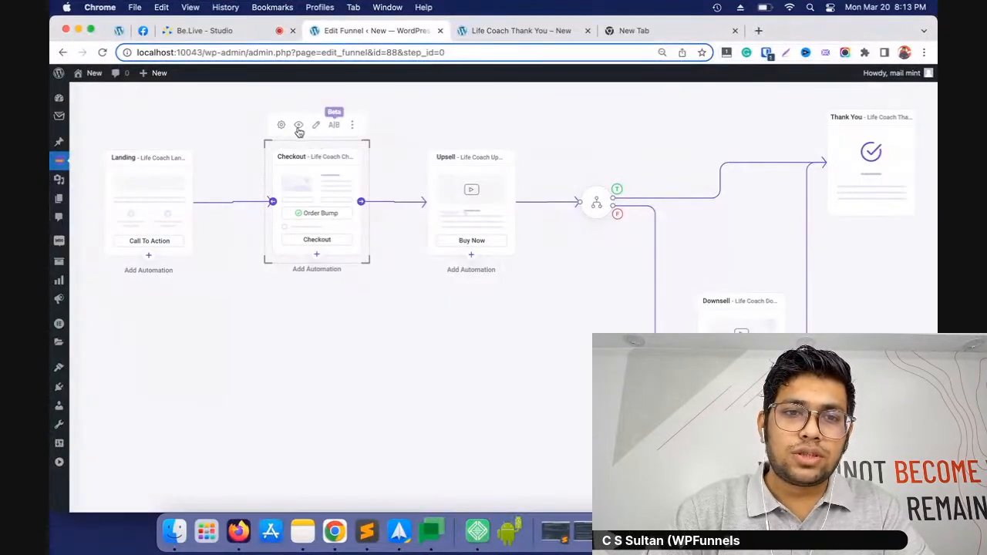
Preview the checkout page and add the Long Sleeve Tee order bump to the order
click(299, 126)
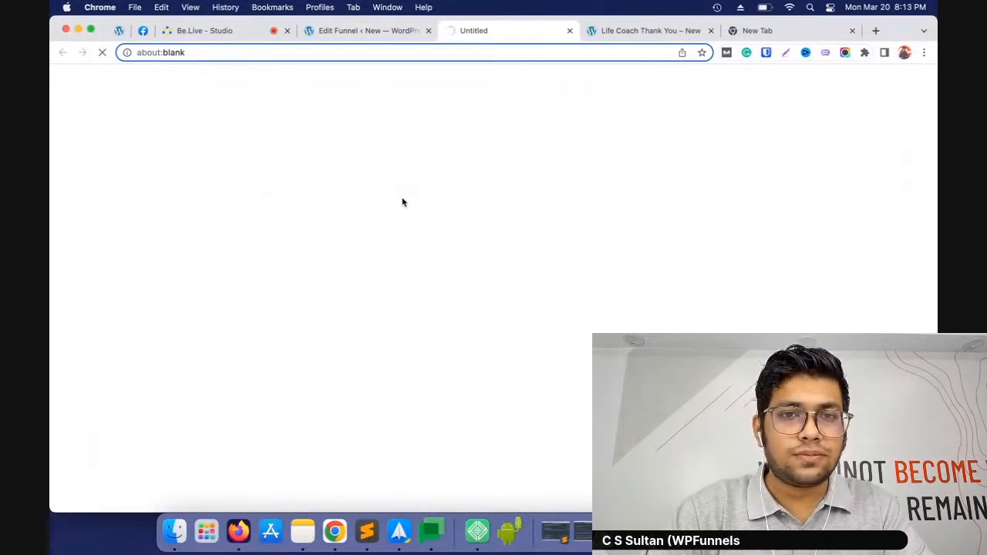
scroll(547, 236, down, 10)
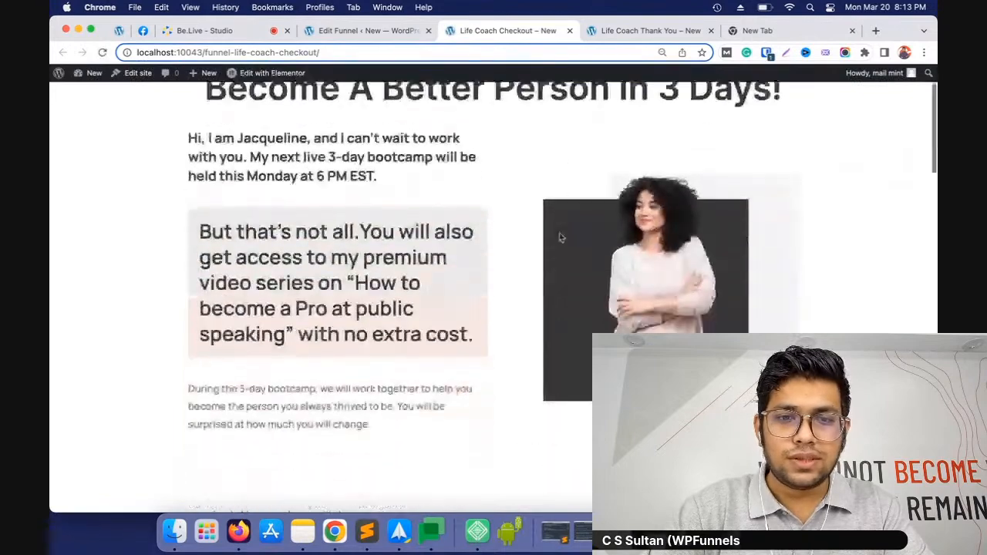
scroll(544, 236, down, 15)
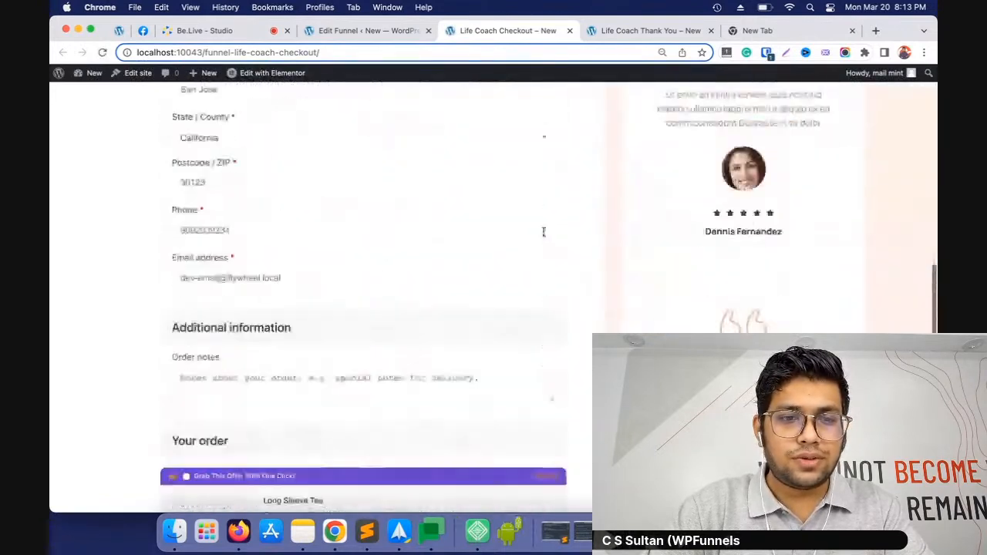
scroll(544, 236, down, 1)
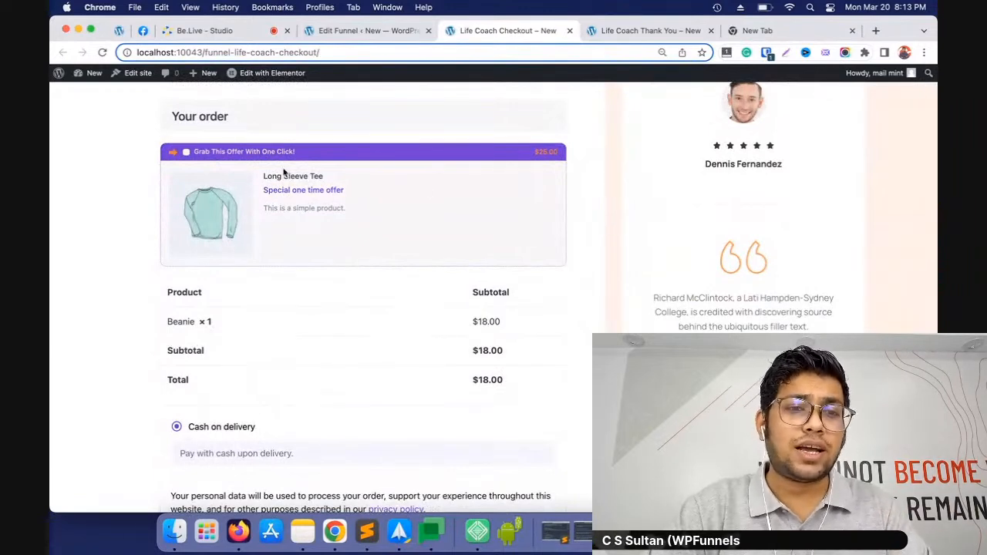
click(185, 154)
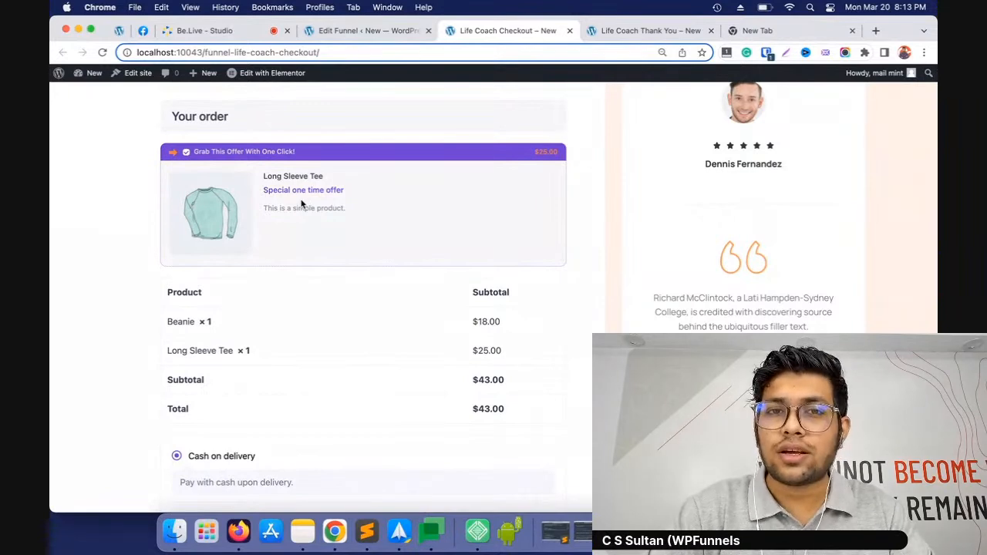
scroll(331, 211, up, 8)
scroll(378, 222, up, 3)
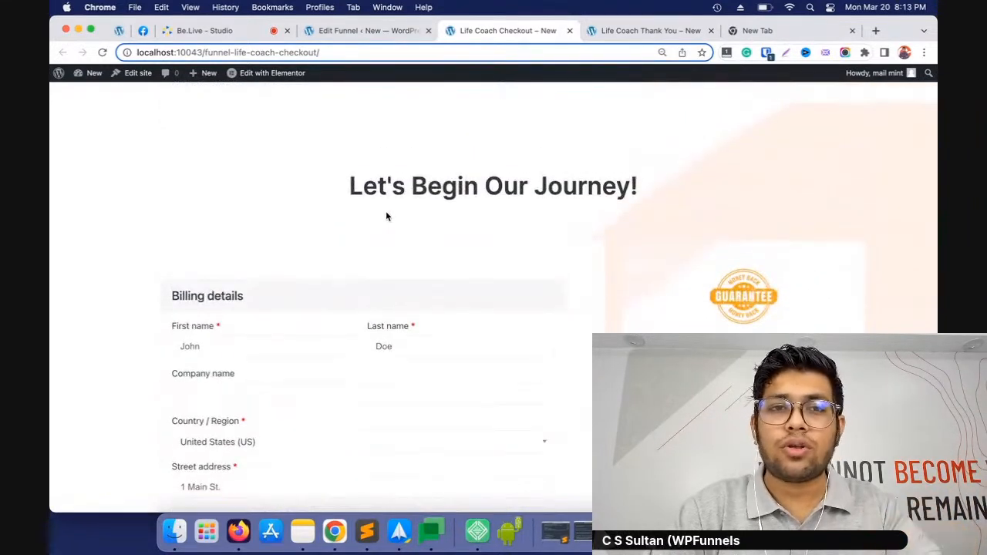
Return to the funnel editor and enable the global funnel option for Life Coach Pro
click(361, 33)
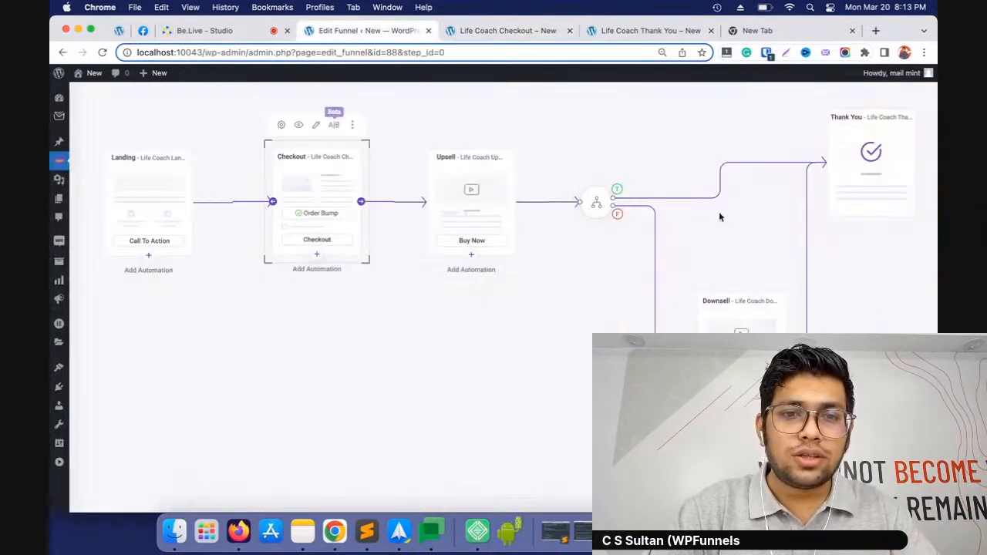
scroll(467, 311, up, 1)
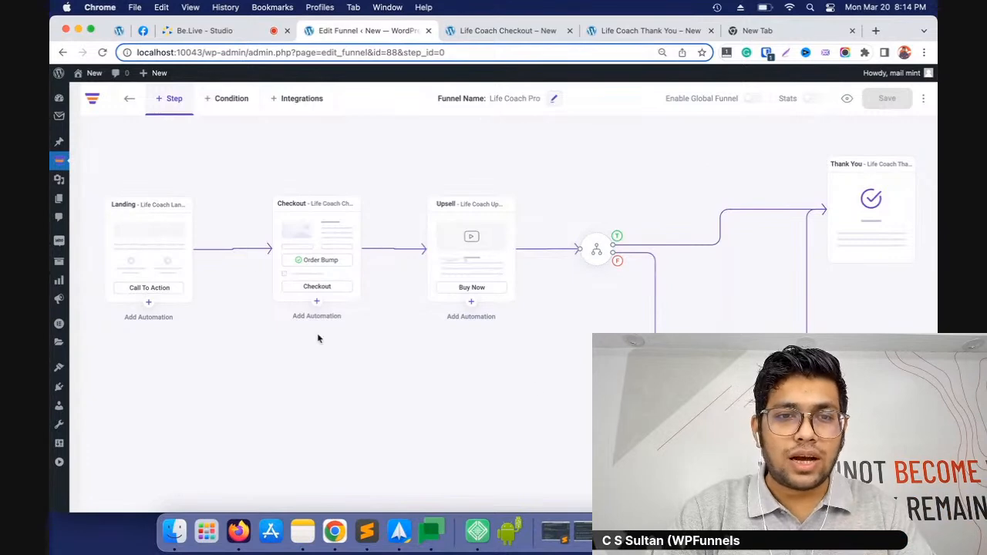
click(755, 101)
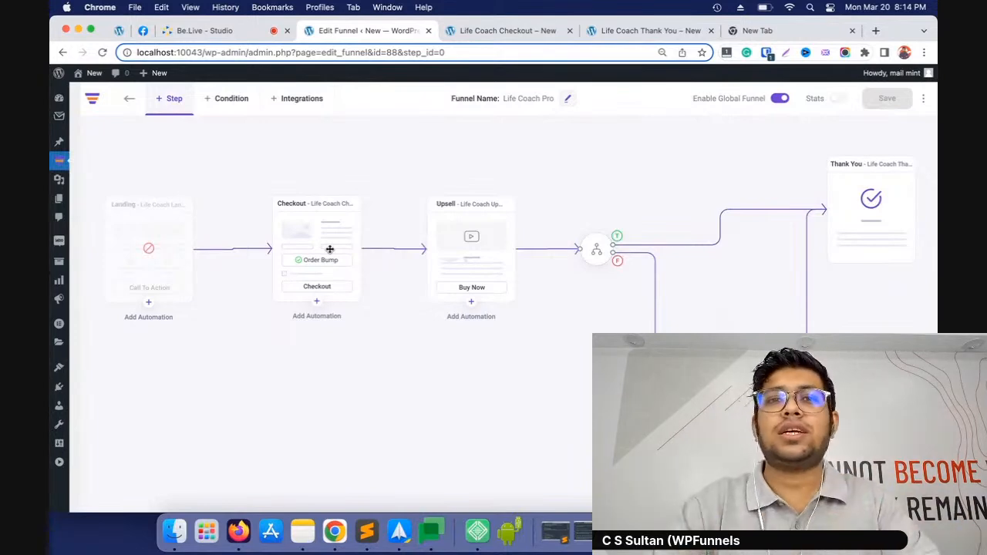
Set the checkout step's funnel entry condition to "Product category is" with the Tshirts category and review the product settings
mouse_move(319, 203)
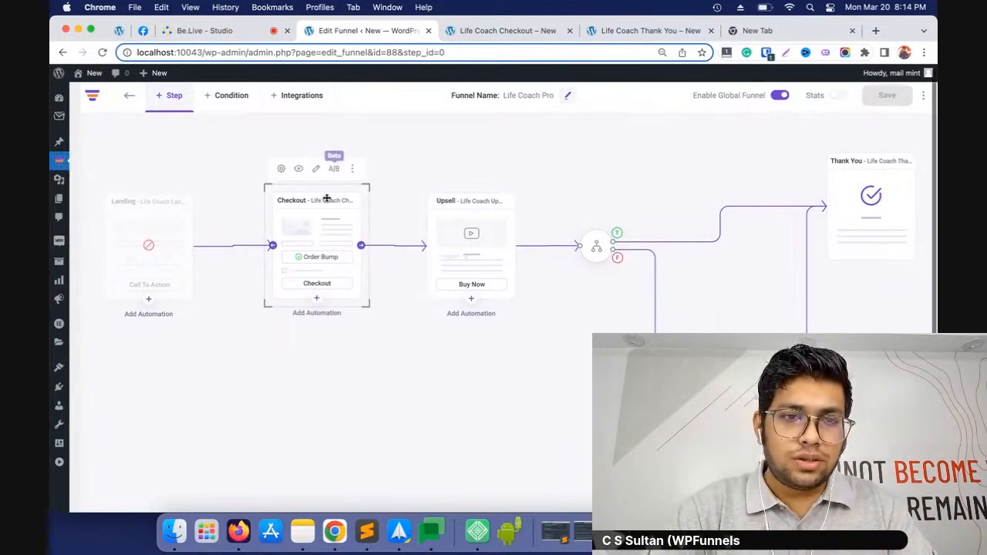
click(283, 171)
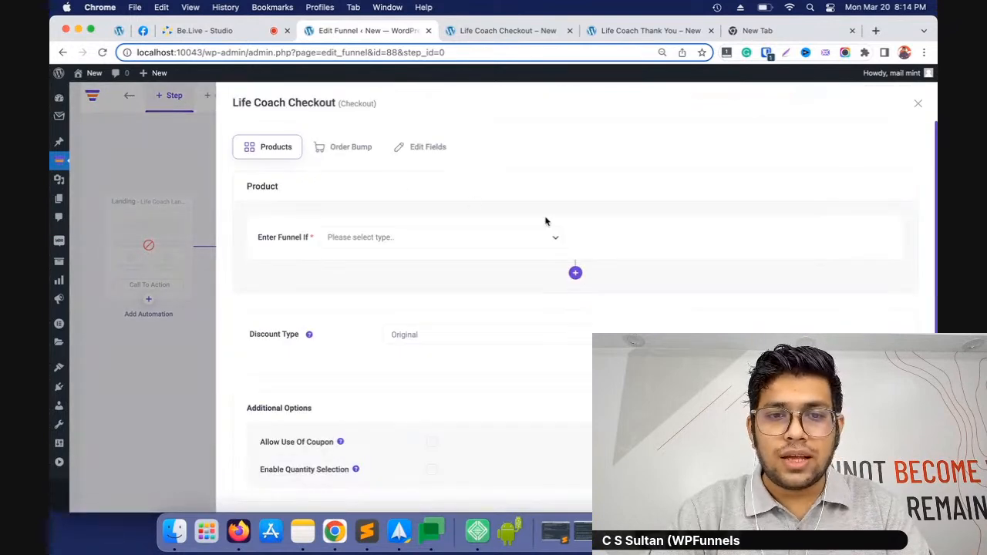
click(426, 240)
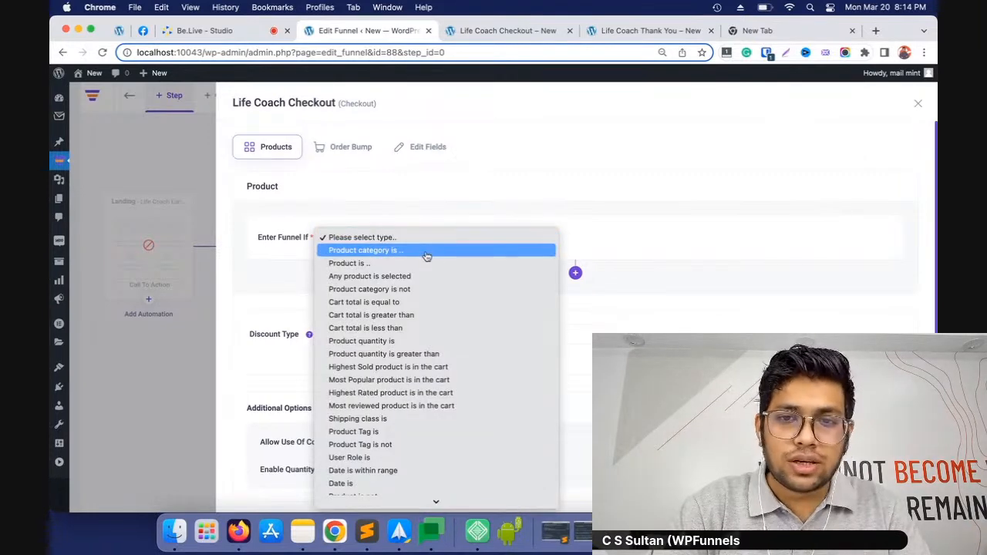
click(426, 251)
click(682, 240)
text(t-shir)
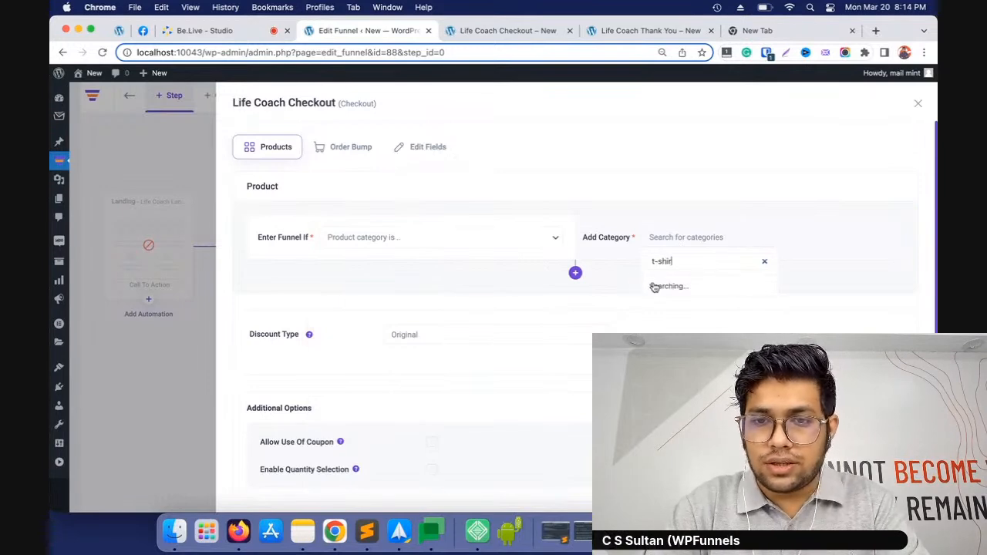
key(BackSpace)
key(BackSpace)
key(BackSpace)
key(BackSpace)
key(BackSpace)
text(shirt)
click(706, 288)
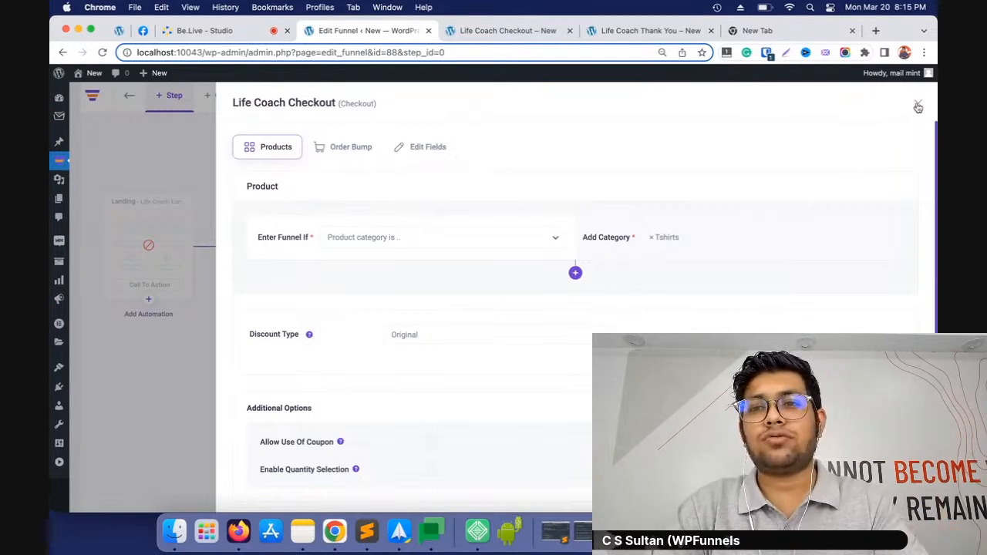
scroll(877, 324, down, 2)
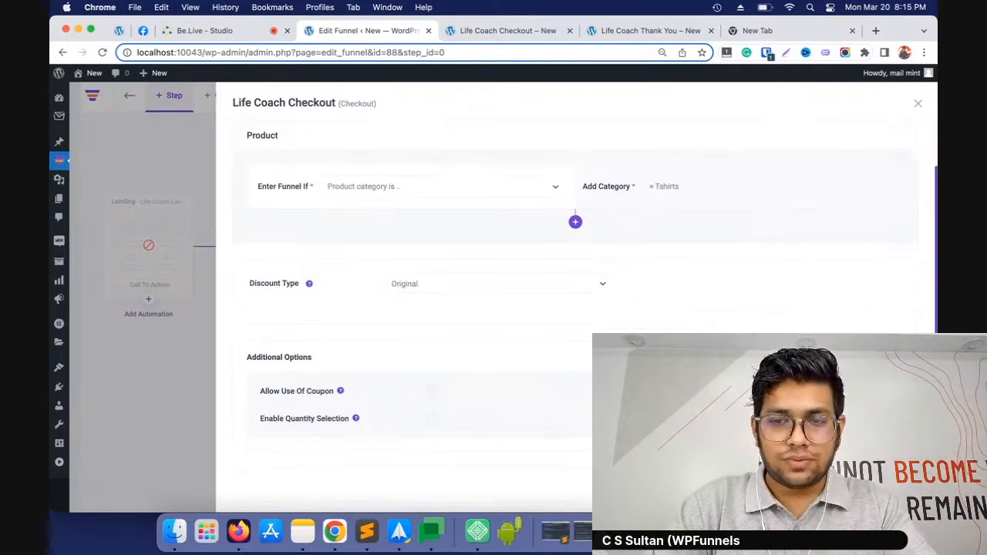
scroll(841, 287, up, 2)
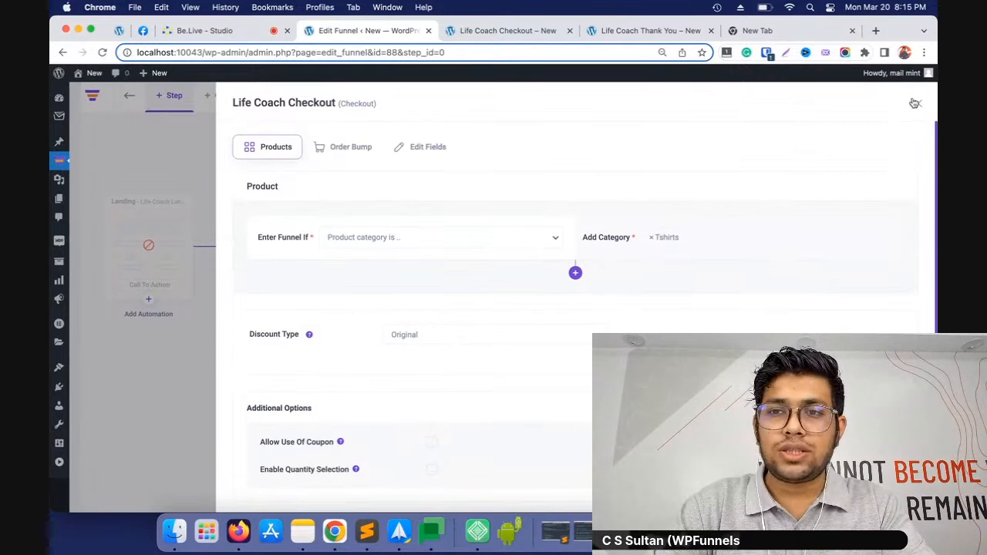
Close the checkout settings and set the upsell step's offer to "Random product in category" with the Tshirts category
click(915, 103)
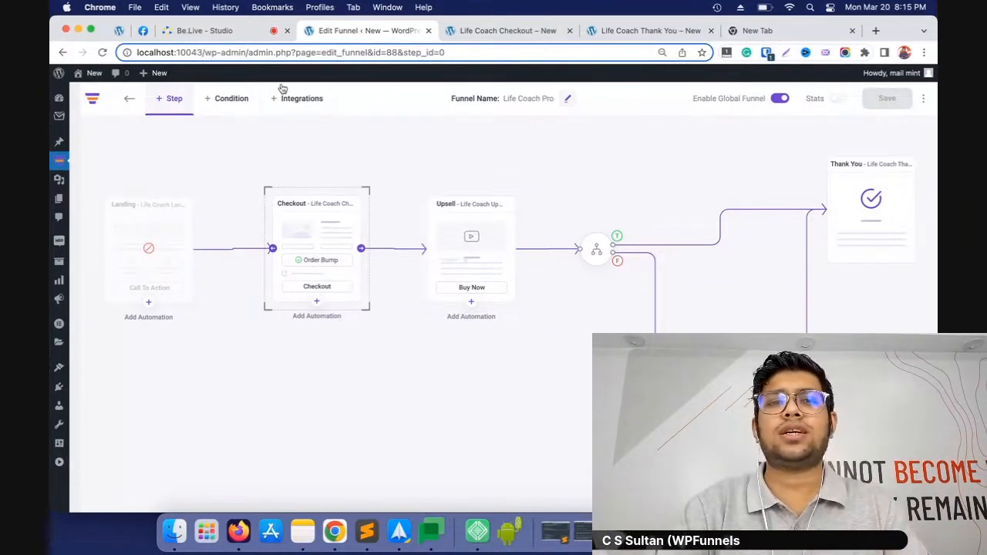
mouse_move(281, 177)
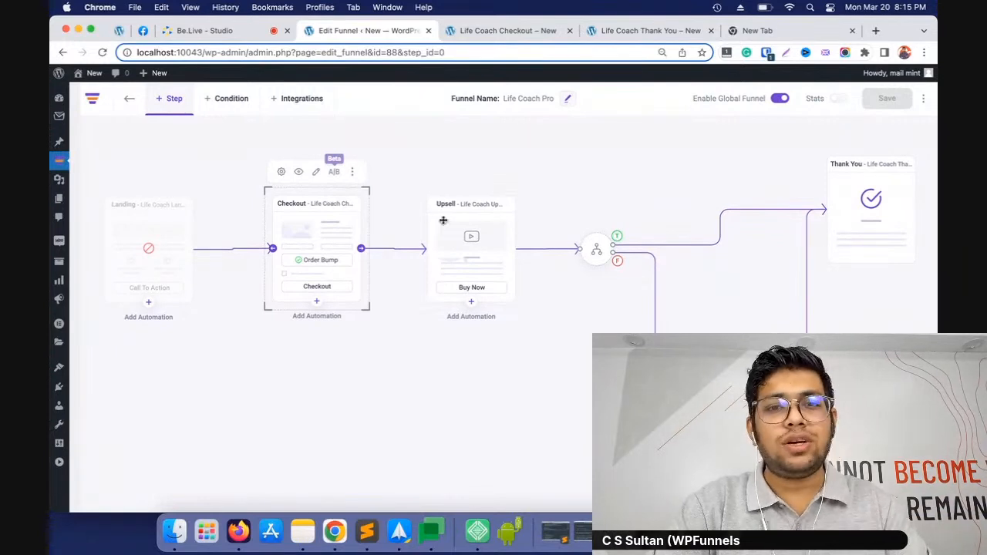
mouse_move(440, 218)
click(436, 174)
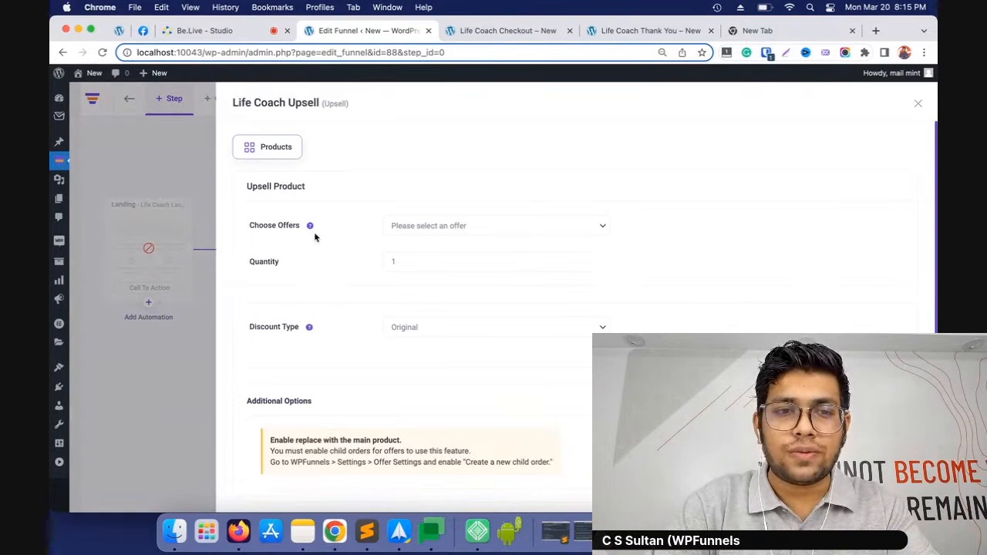
click(530, 227)
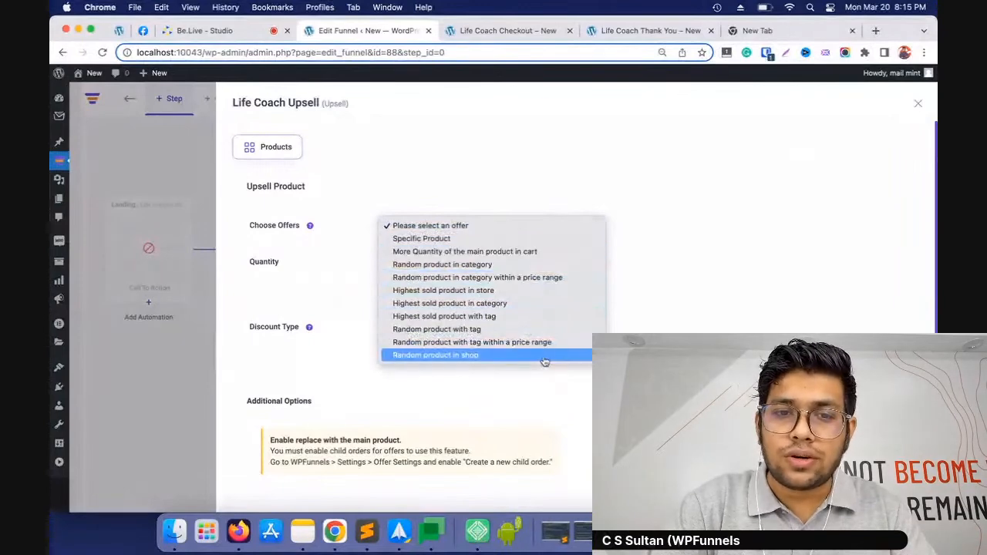
click(472, 264)
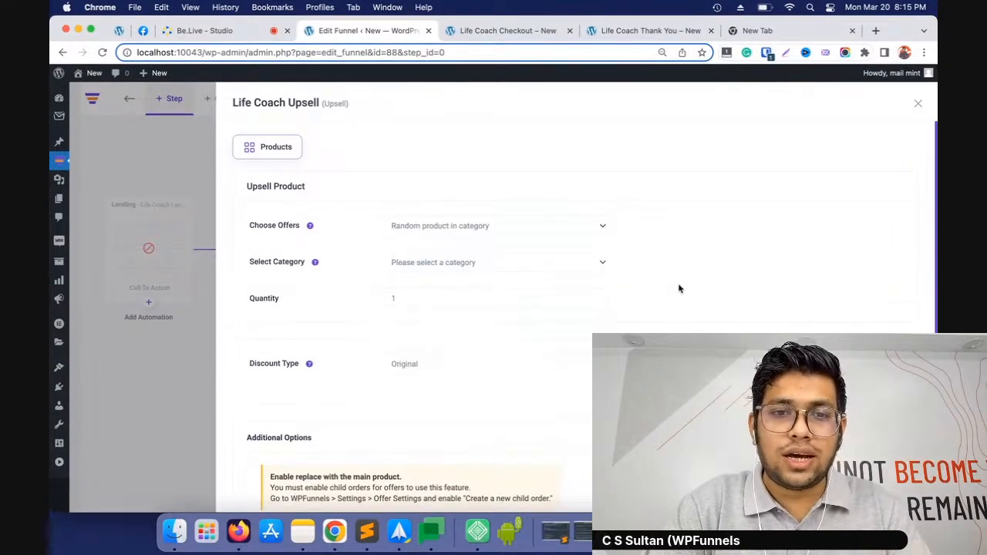
click(506, 266)
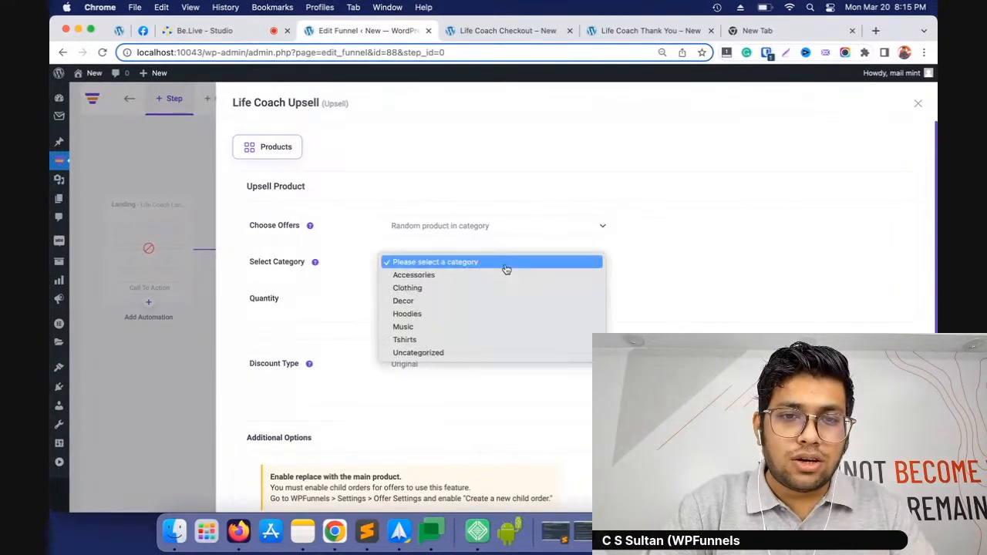
click(415, 344)
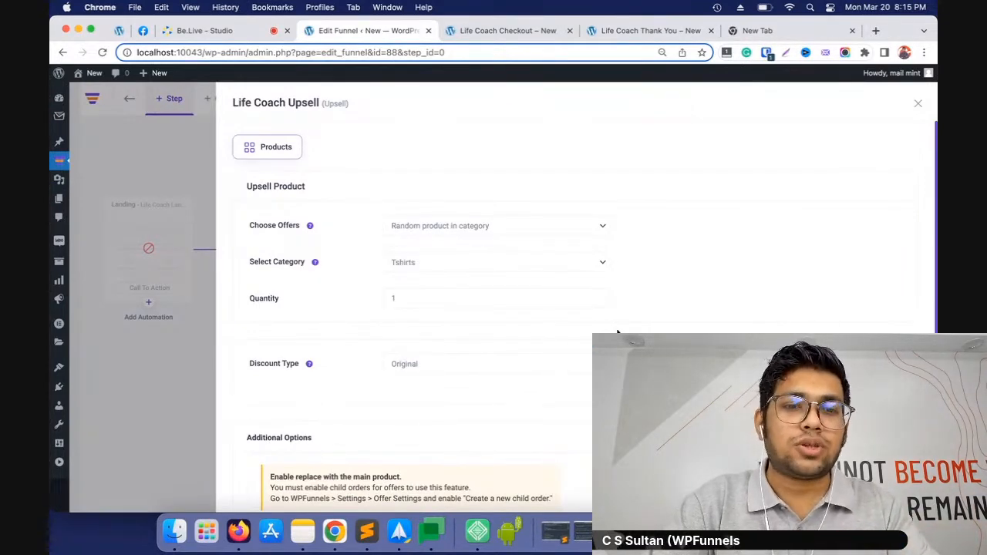
scroll(617, 333, down, 2)
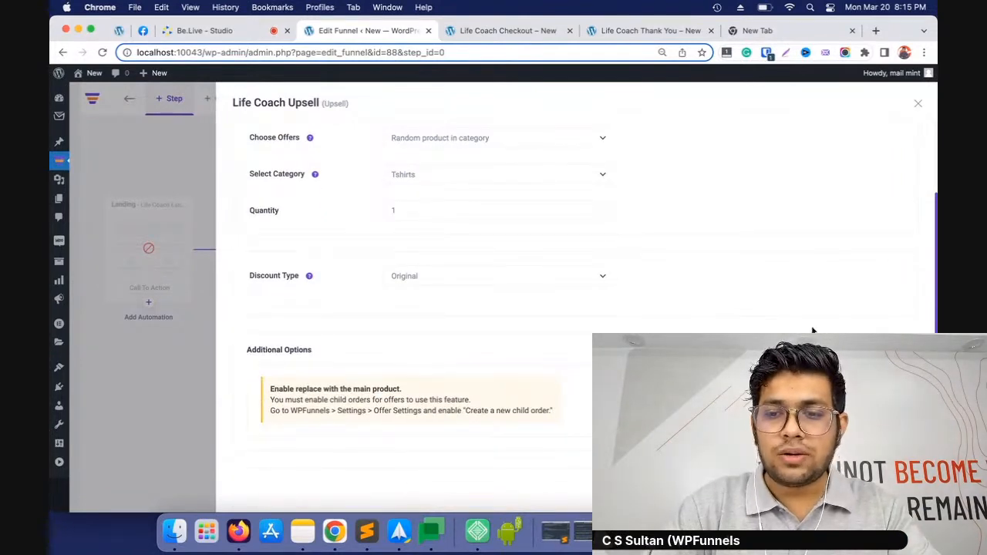
scroll(813, 330, up, 2)
click(918, 102)
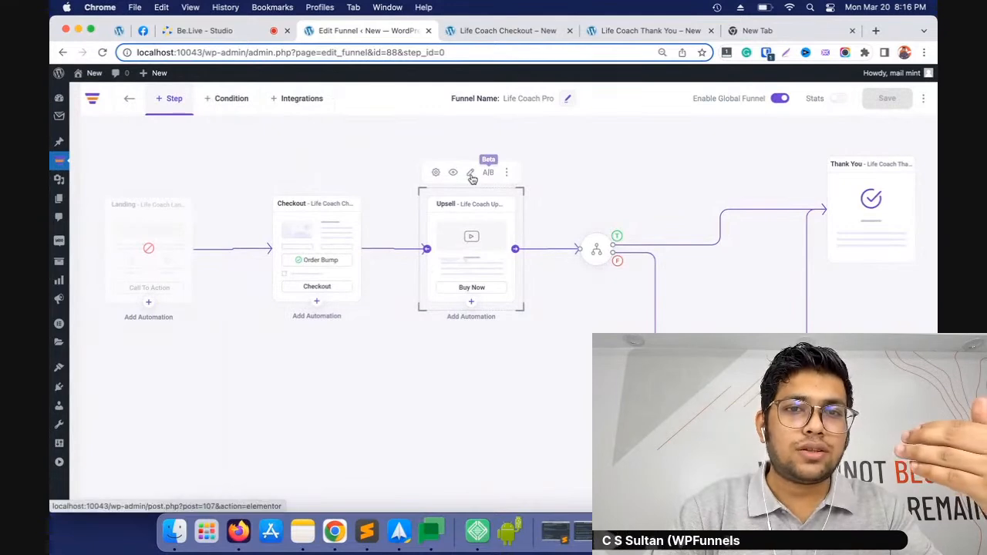
Open the upsell page in Elementor, enable product data and product price on the "yes, let's do this" offer button, and review the page
click(472, 178)
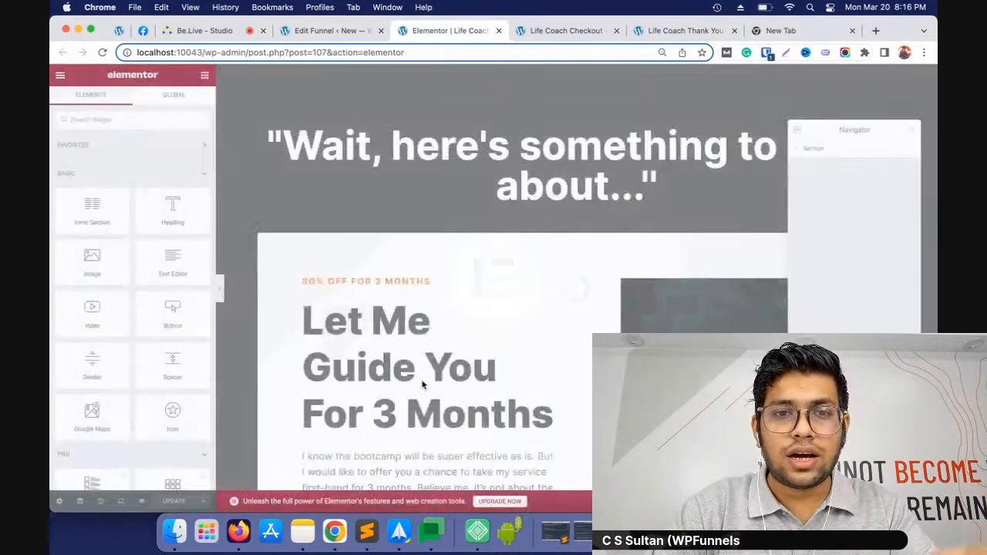
scroll(508, 283, down, 2)
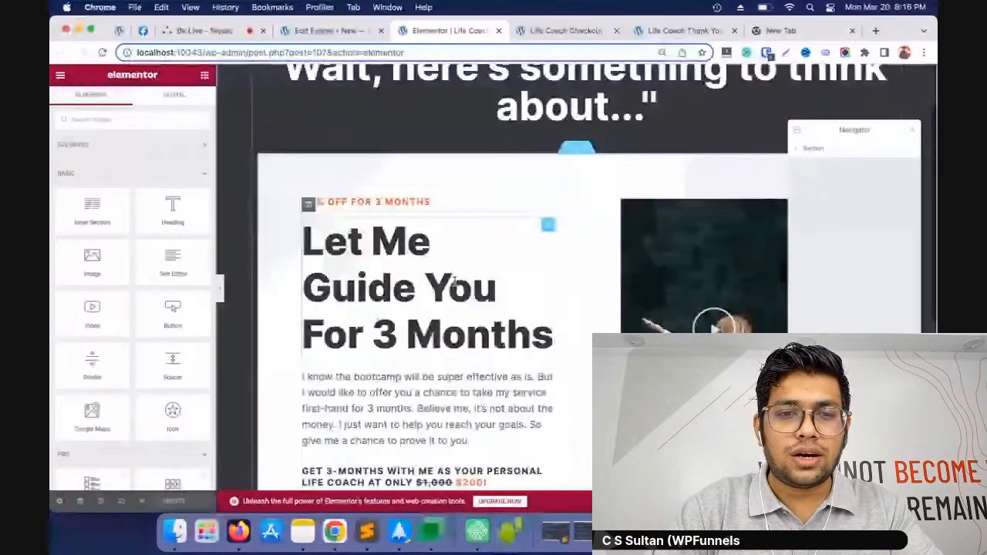
scroll(455, 285, down, 5)
click(360, 303)
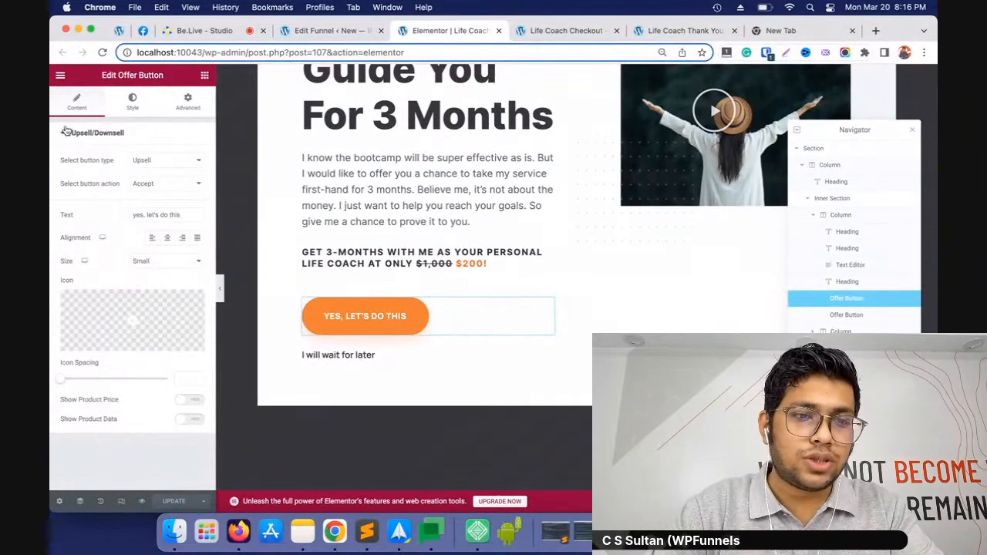
click(191, 419)
scroll(560, 370, down, 5)
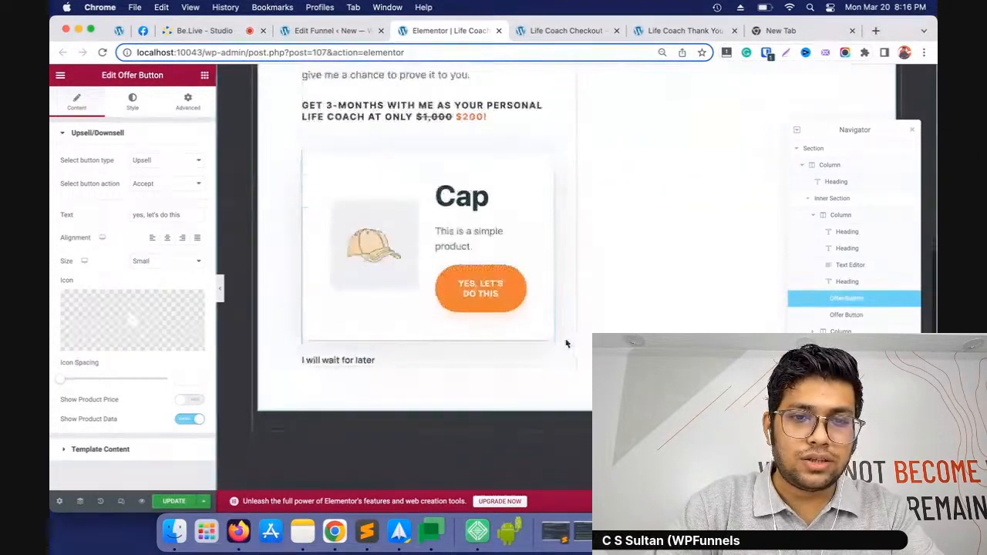
click(190, 400)
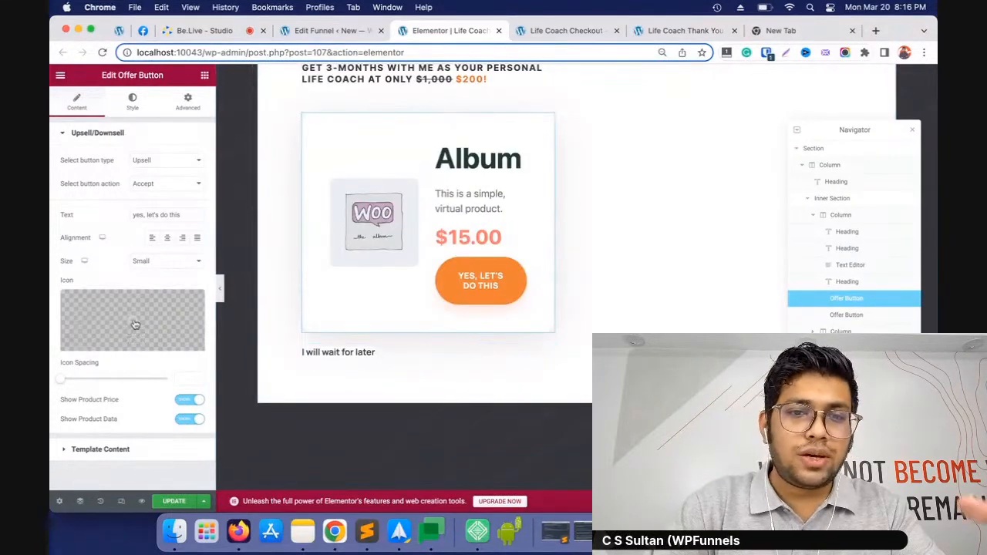
scroll(447, 219, up, 2)
scroll(448, 220, up, 5)
scroll(417, 232, down, 5)
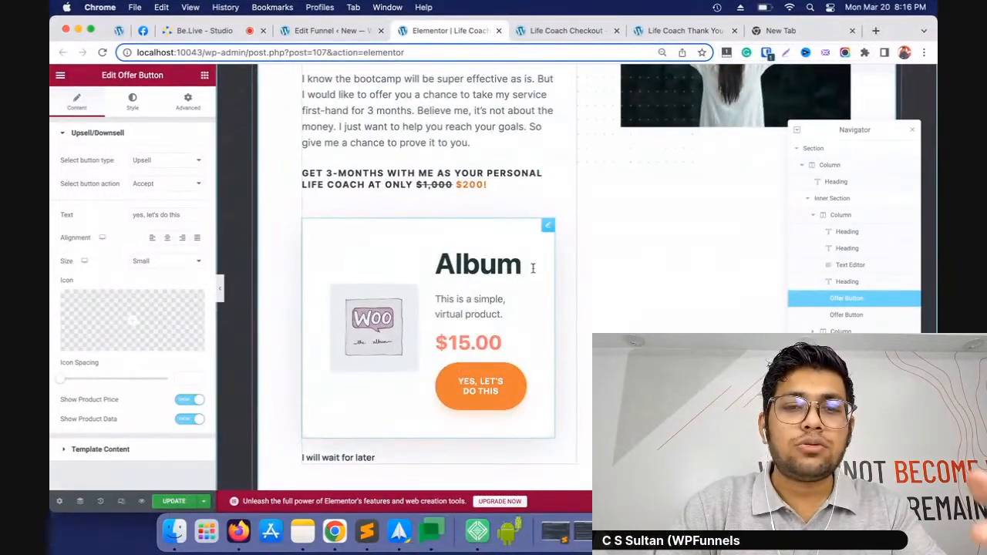
scroll(442, 302, up, 5)
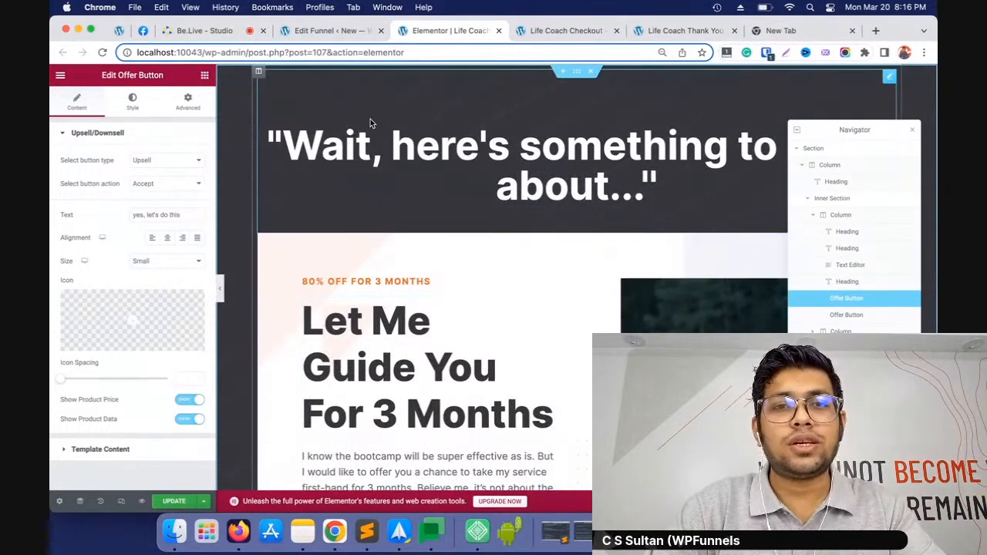
Return to the funnel editor and disable the global funnel option for Life Coach Pro
click(328, 31)
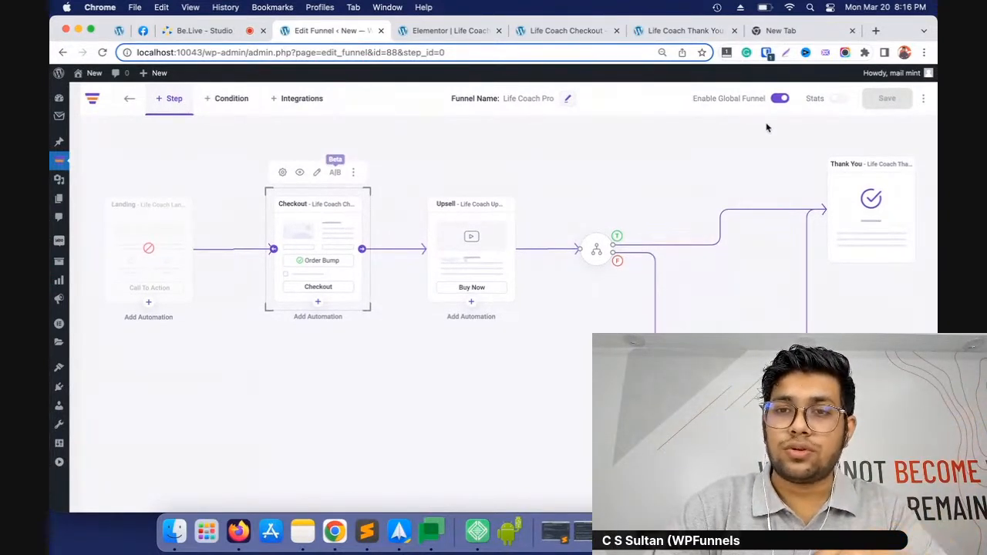
click(782, 100)
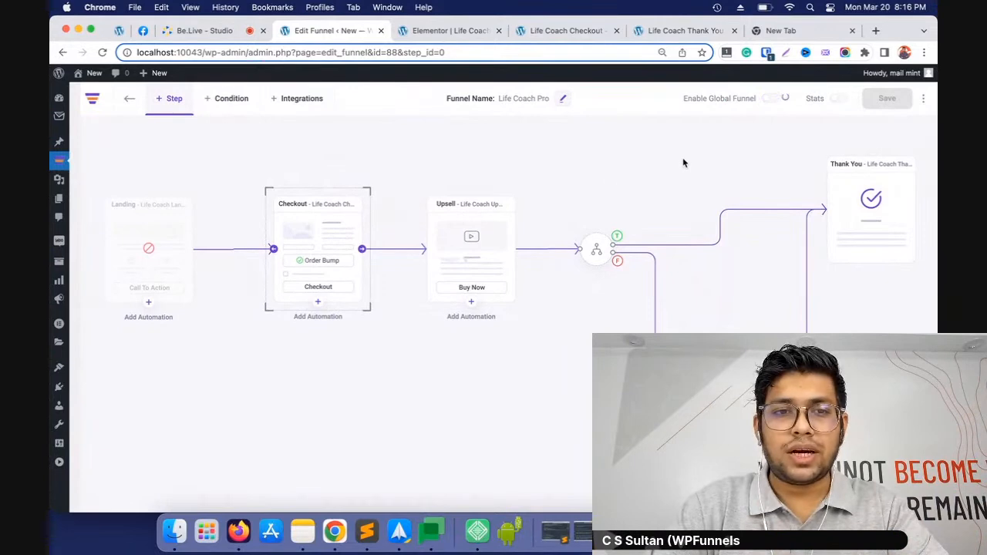
Set the checkout step's product discount type to Percentage, review the discount settings and close them
mouse_move(307, 220)
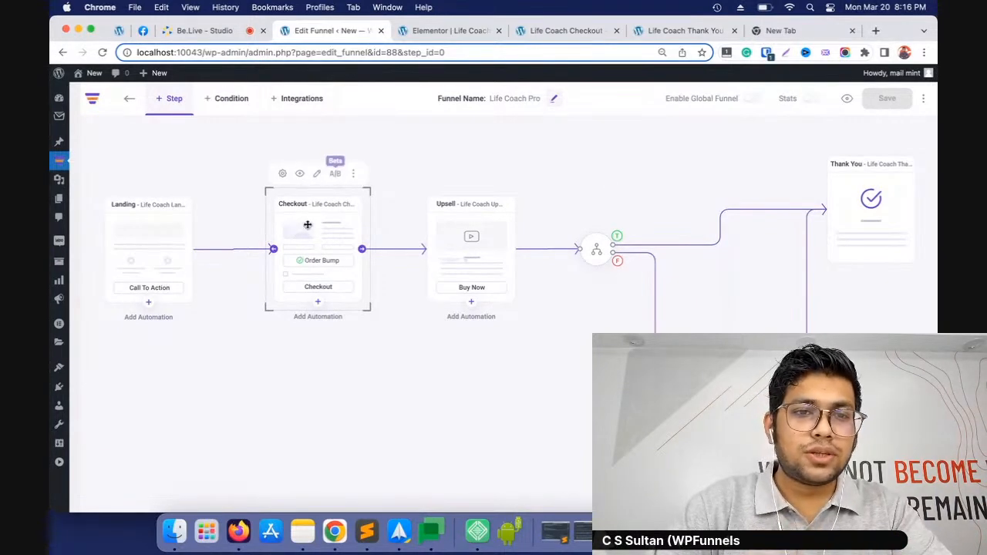
click(284, 174)
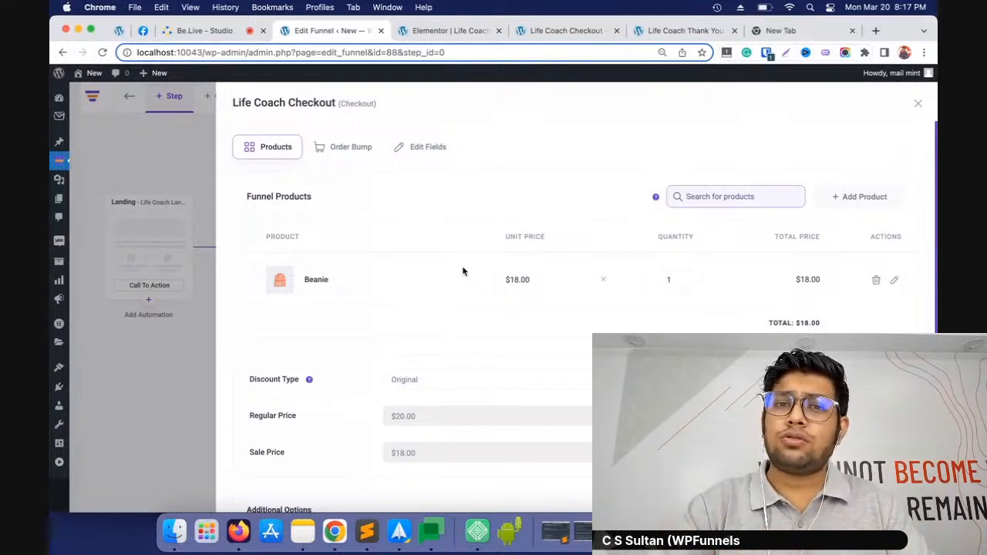
scroll(489, 269, down, 4)
scroll(511, 287, up, 4)
scroll(586, 316, down, 1)
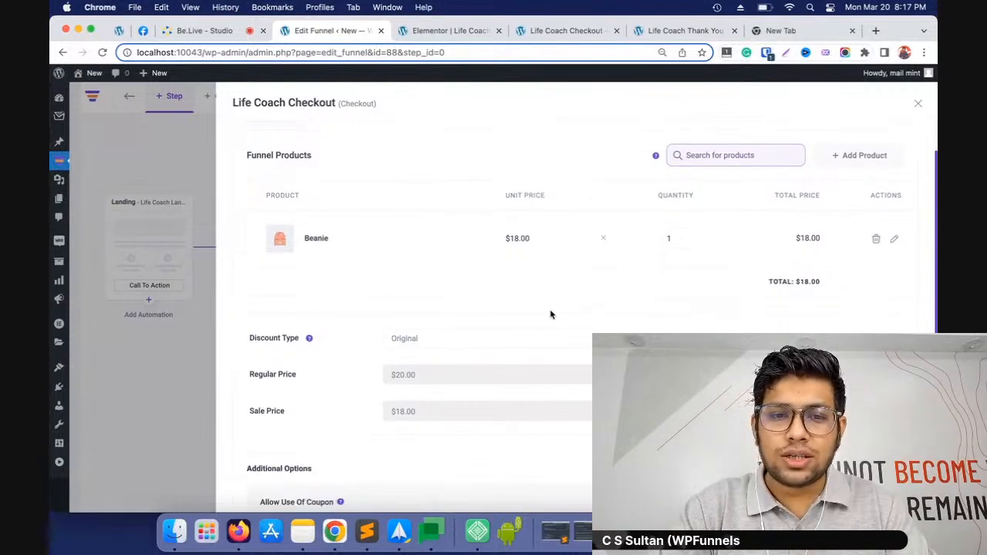
click(410, 338)
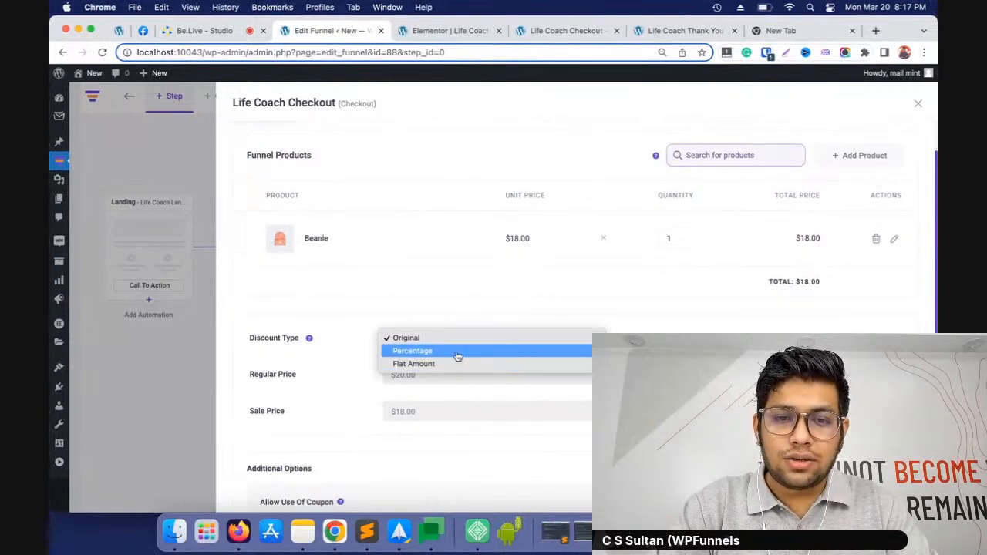
click(432, 351)
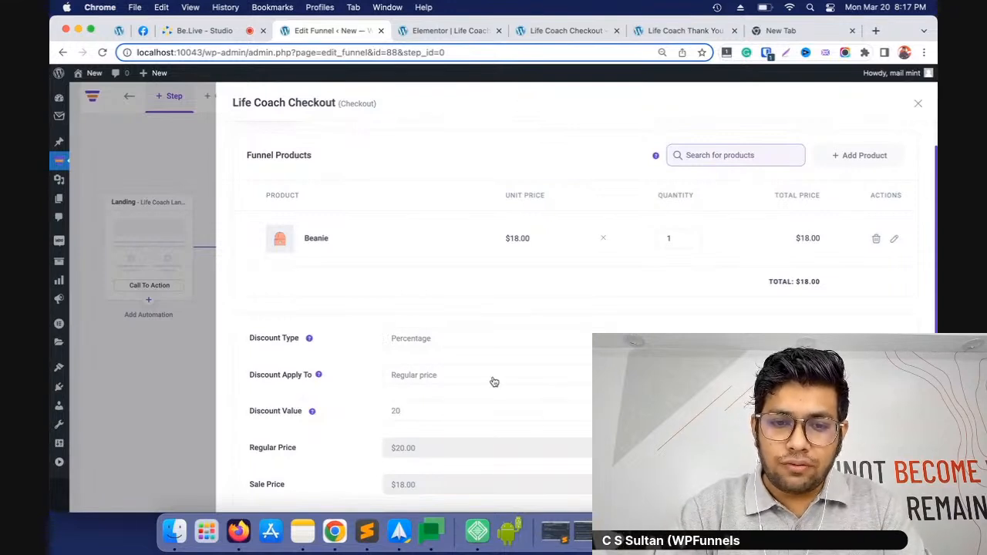
scroll(495, 382, down, 5)
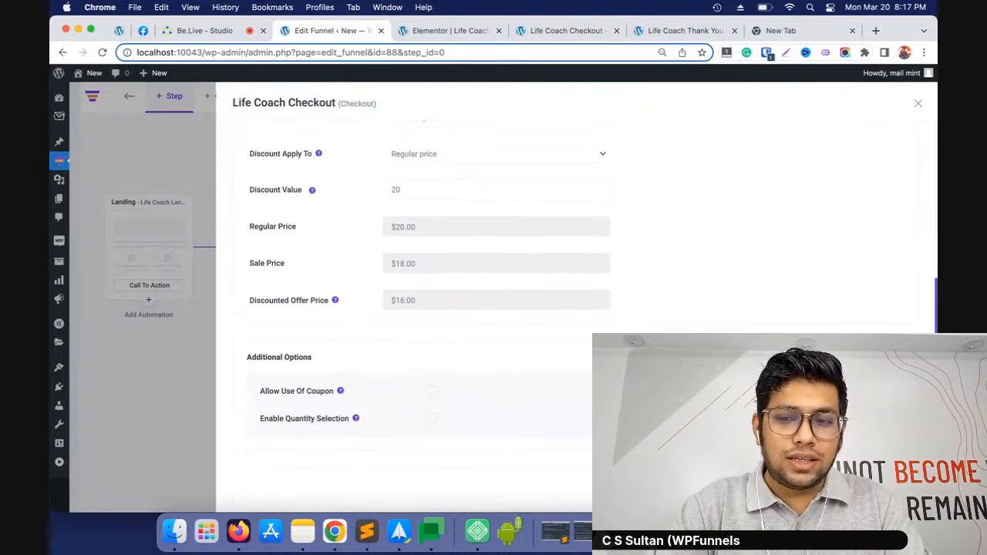
scroll(695, 289, up, 3)
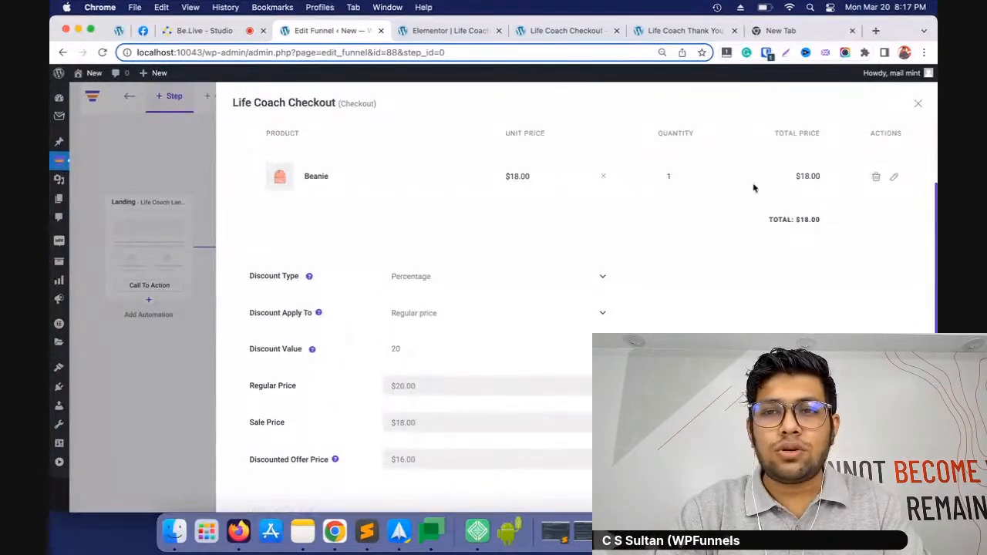
scroll(887, 173, up, 2)
click(918, 104)
Preview the checkout page and examine the discounted order summary, payment method and order bump
mouse_move(316, 224)
click(300, 170)
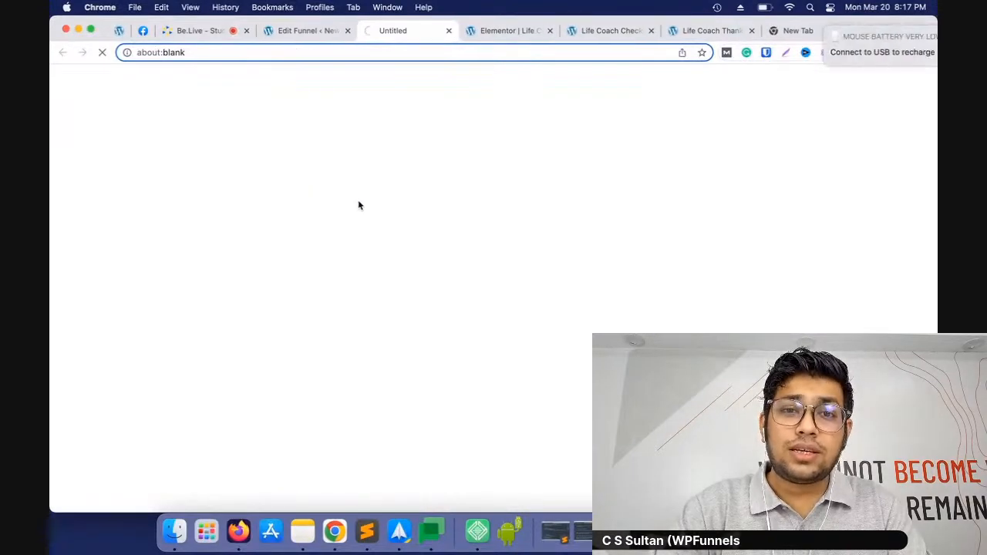
scroll(392, 254, down, 15)
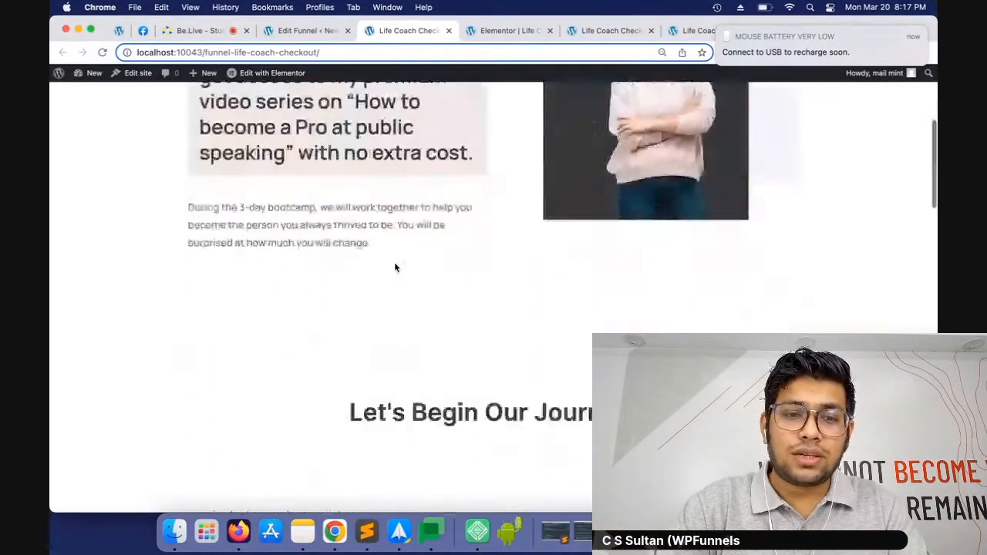
scroll(395, 264, down, 10)
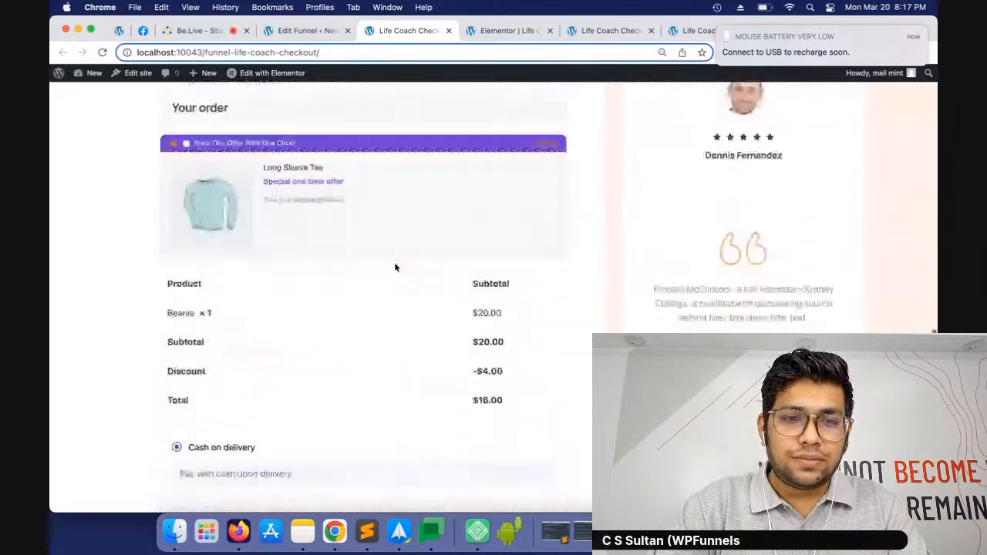
scroll(394, 267, down, 2)
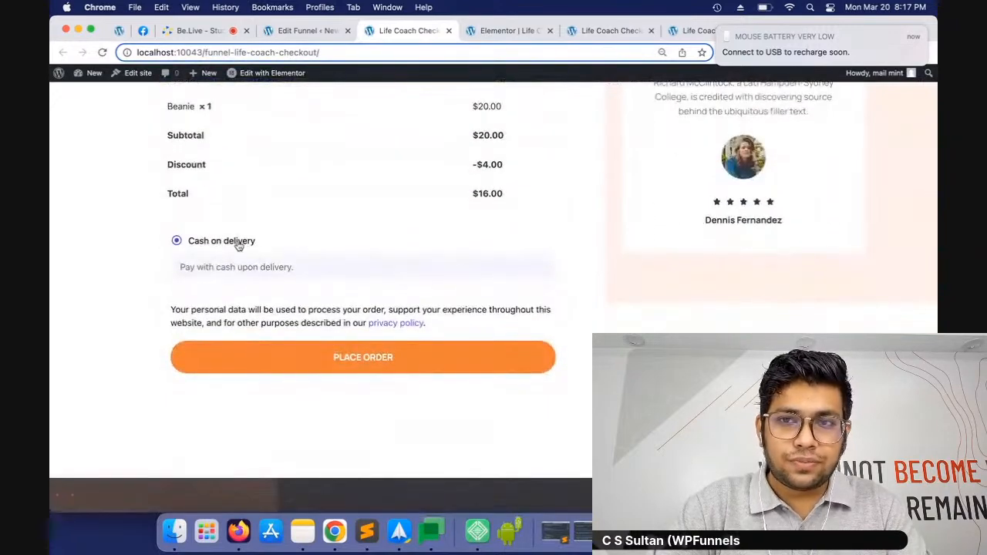
scroll(320, 231, up, 4)
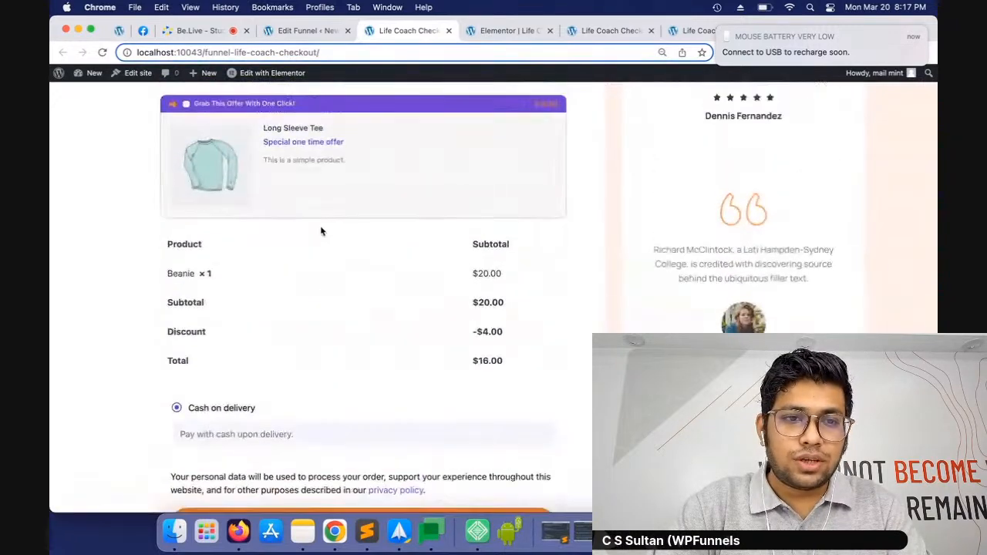
scroll(439, 255, up, 3)
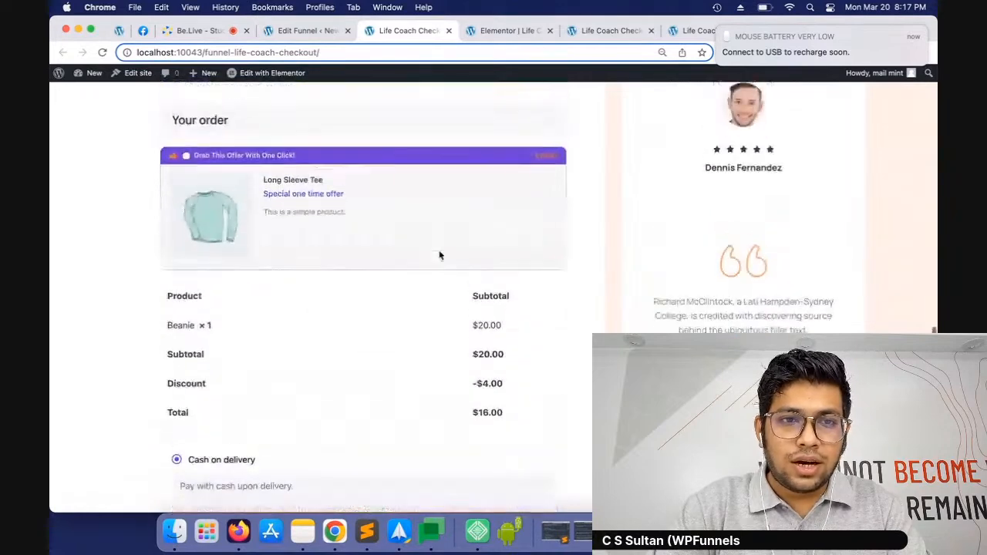
scroll(324, 383, up, 4)
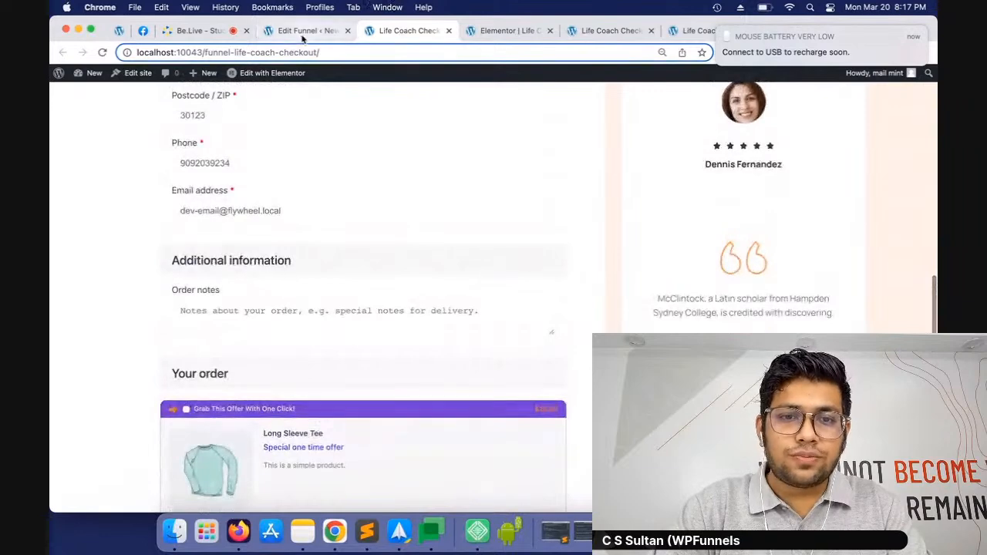
Return to the funnel editor, review the checkout step's product and discount settings, and close them
click(304, 31)
click(284, 171)
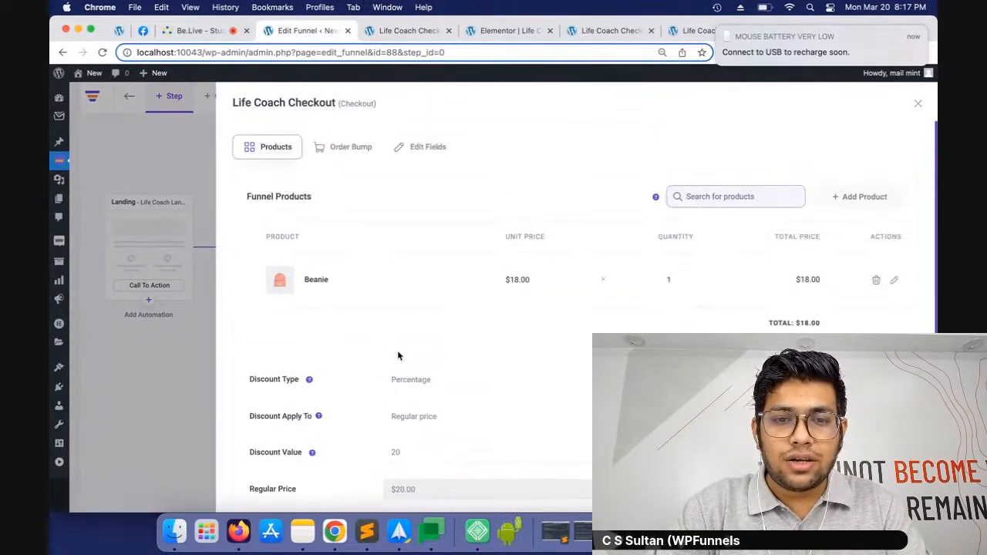
scroll(397, 350, down, 5)
scroll(423, 368, up, 5)
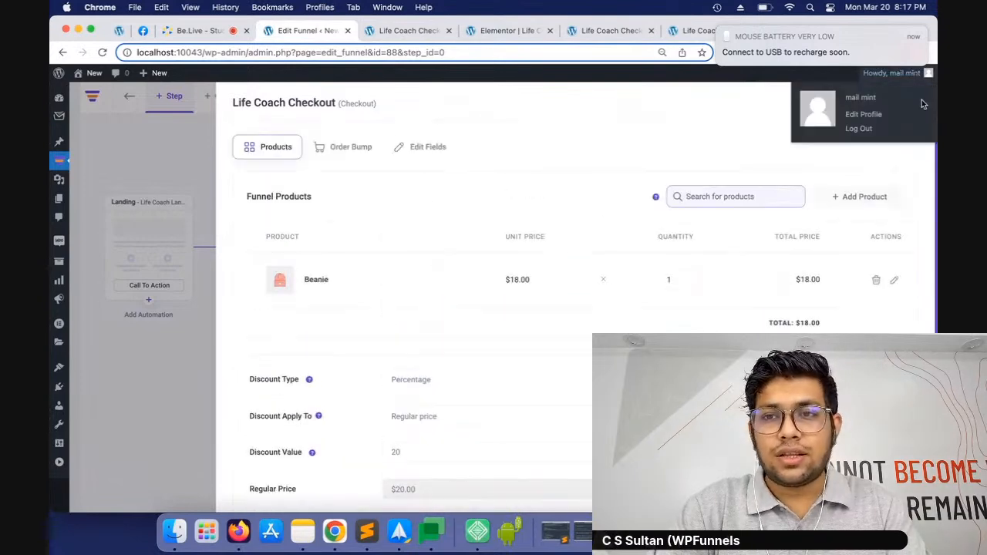
click(918, 103)
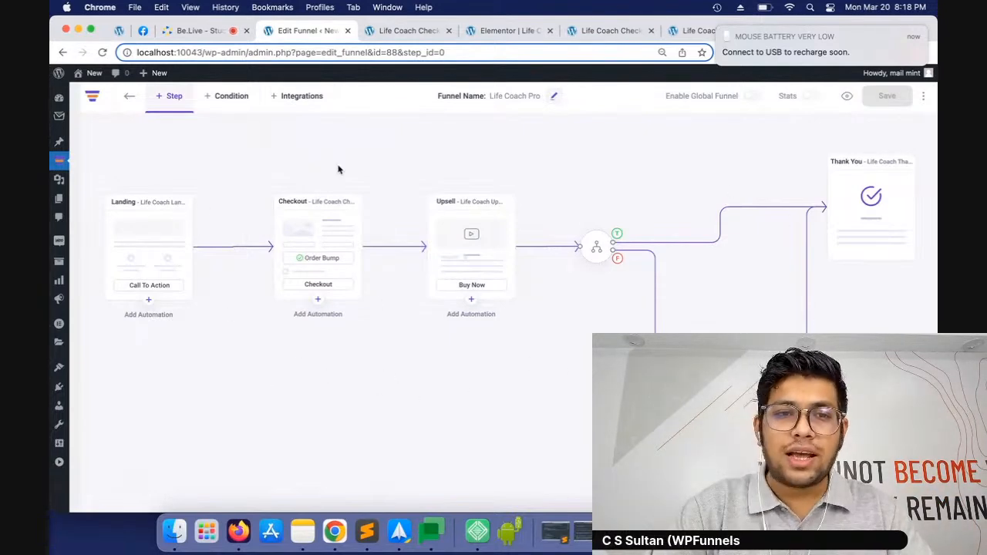
Open the landing step's page in Elementor and add an Optin Form above the "Get Your Life Coach Now" button in the hero section
scroll(289, 434, up, 1)
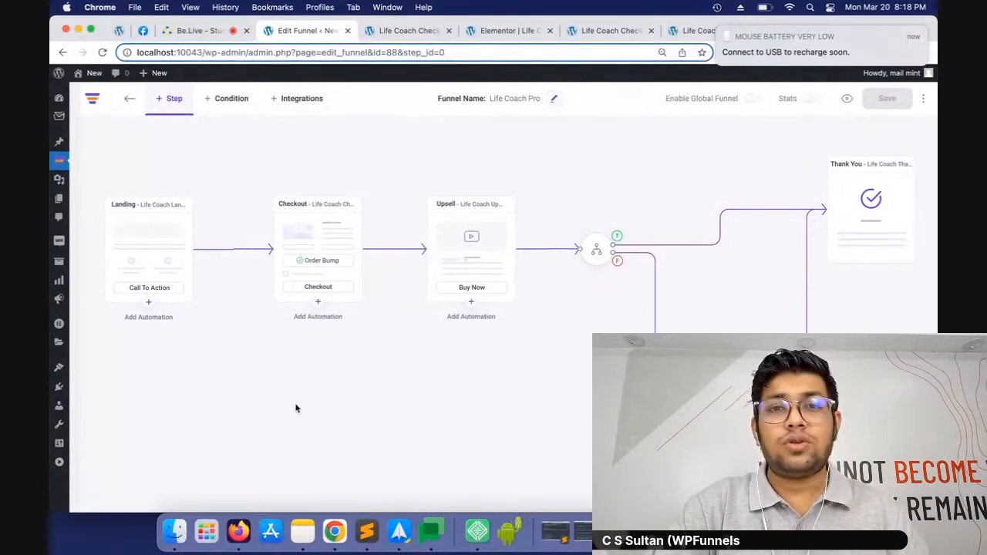
mouse_move(140, 220)
click(138, 176)
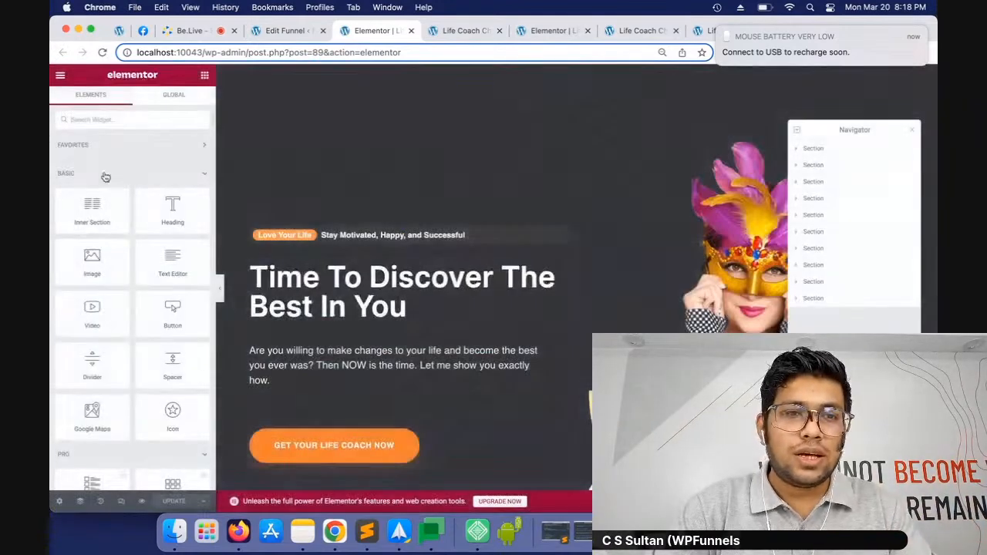
scroll(176, 172, down, 5)
scroll(176, 172, down, 10)
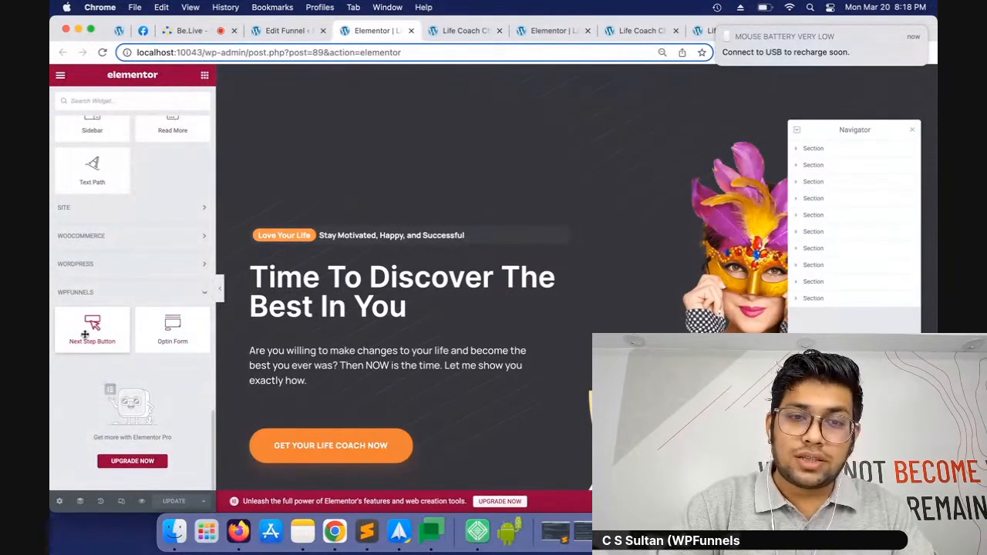
drag(179, 330, 370, 391)
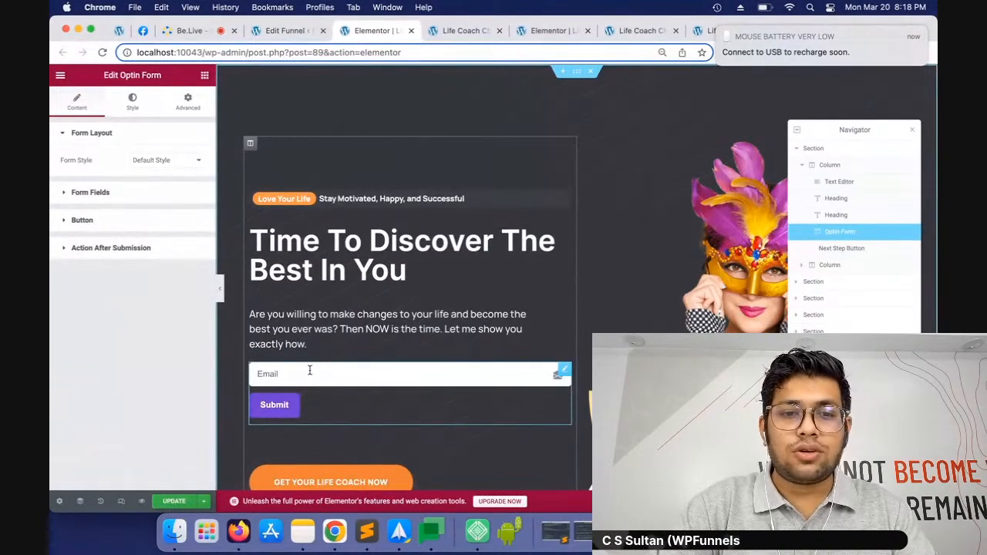
Show the First Name field in the opt-in form and mark it as required, and return to the funnel editor
click(65, 193)
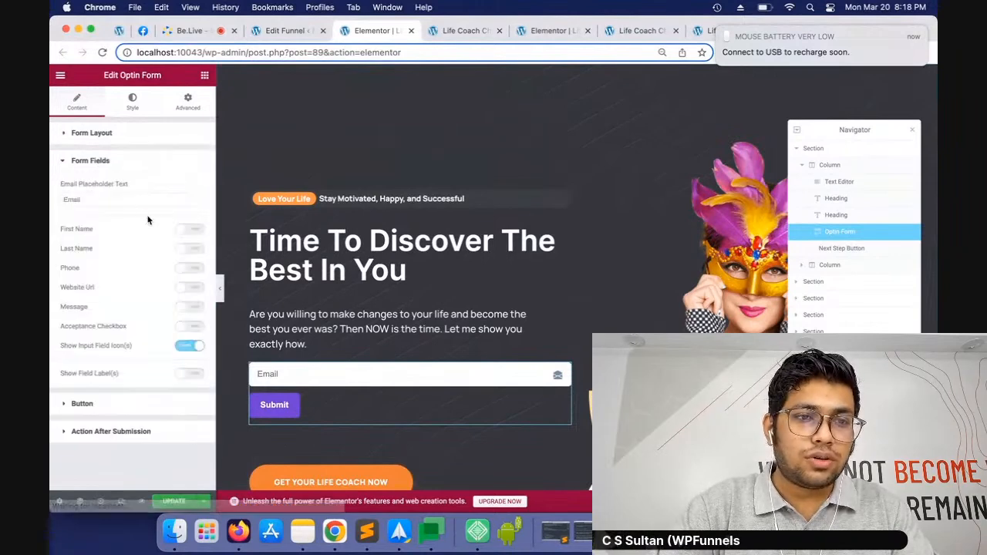
click(190, 230)
click(190, 284)
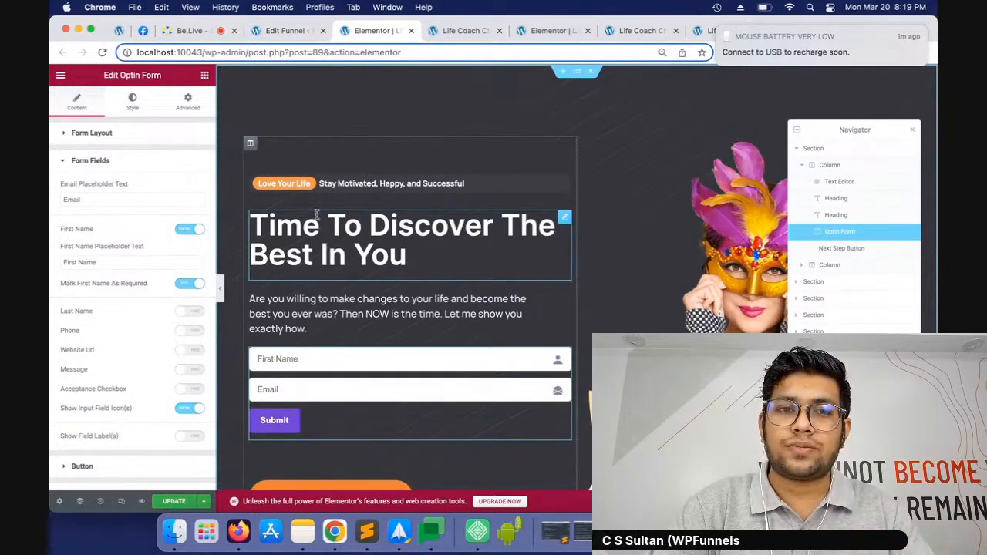
click(287, 31)
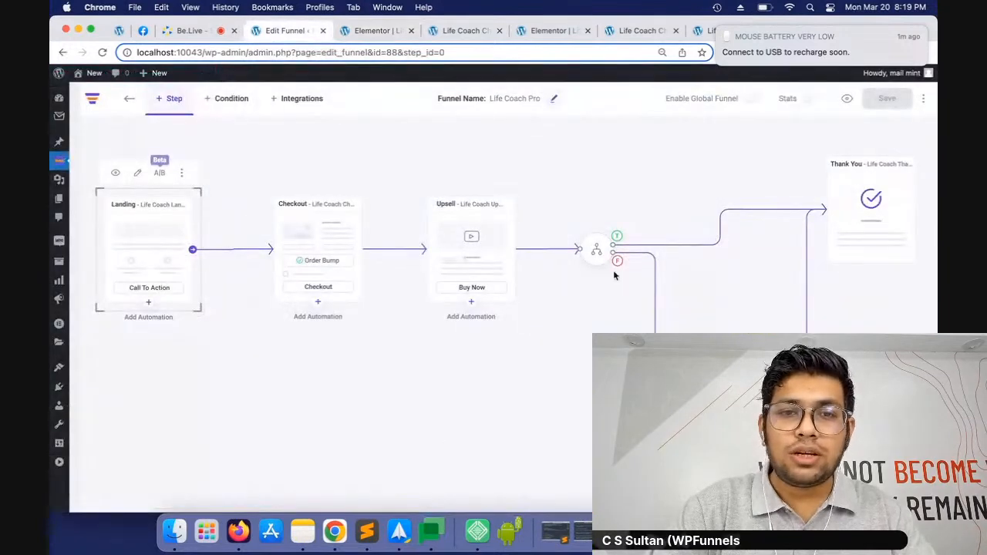
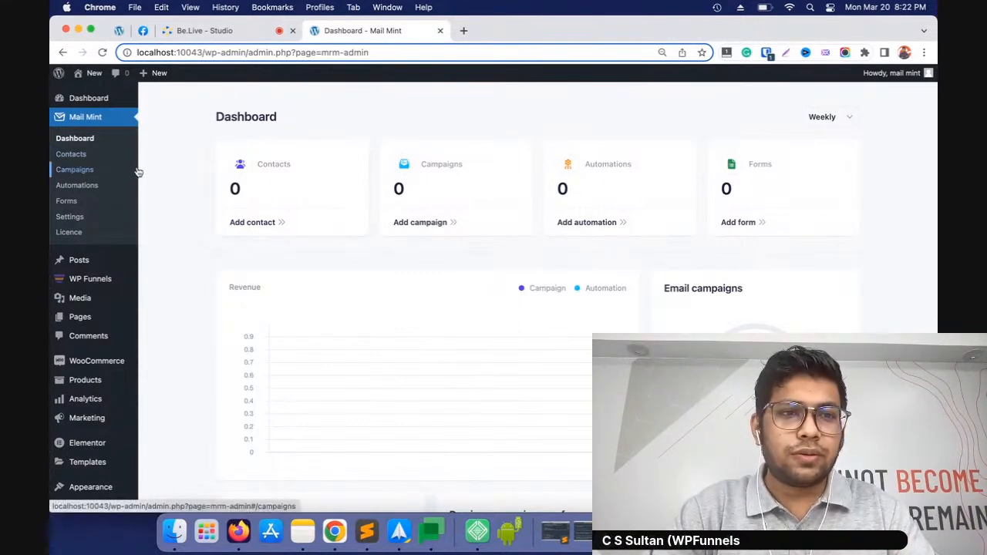
Start a new contact in Mail Mint and enter the contact's e-mail, first name and last name
click(72, 154)
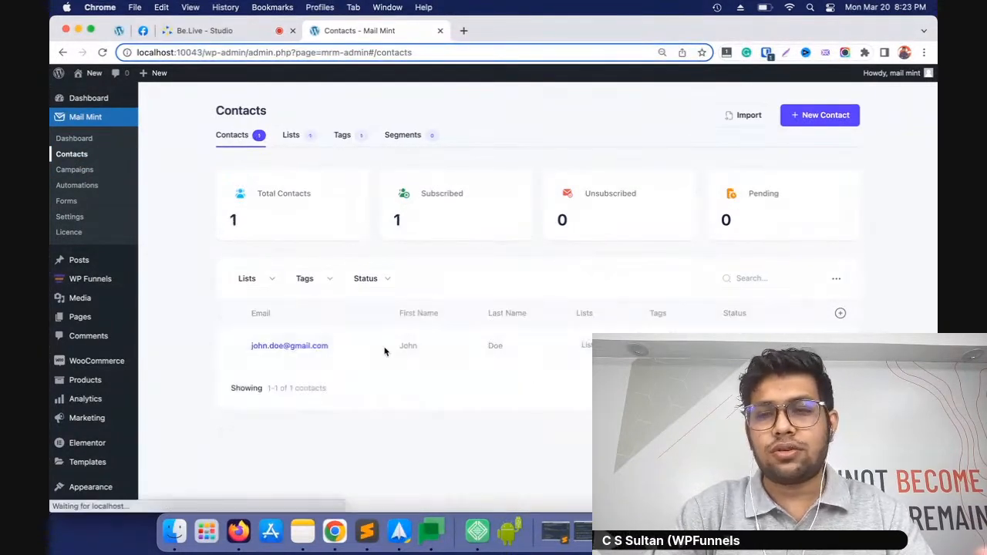
click(815, 122)
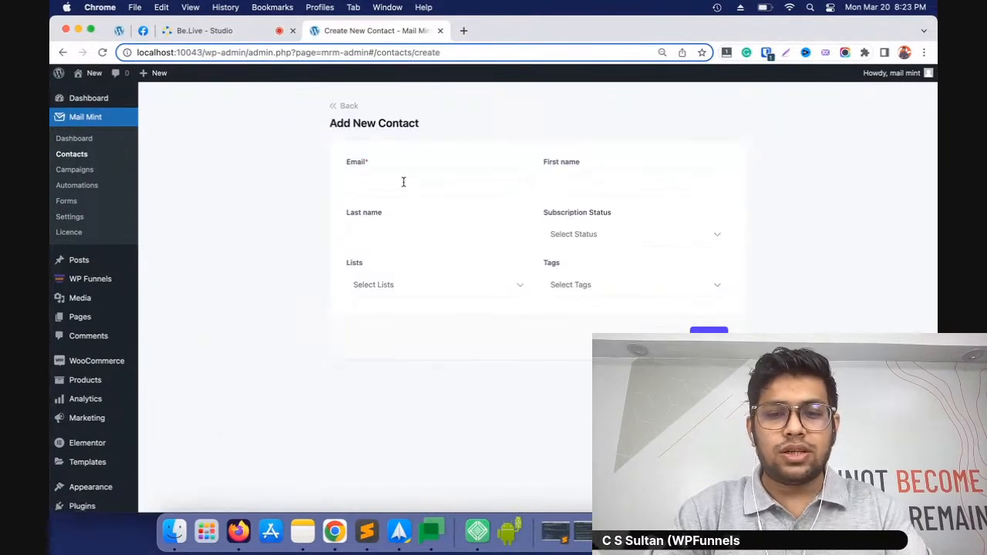
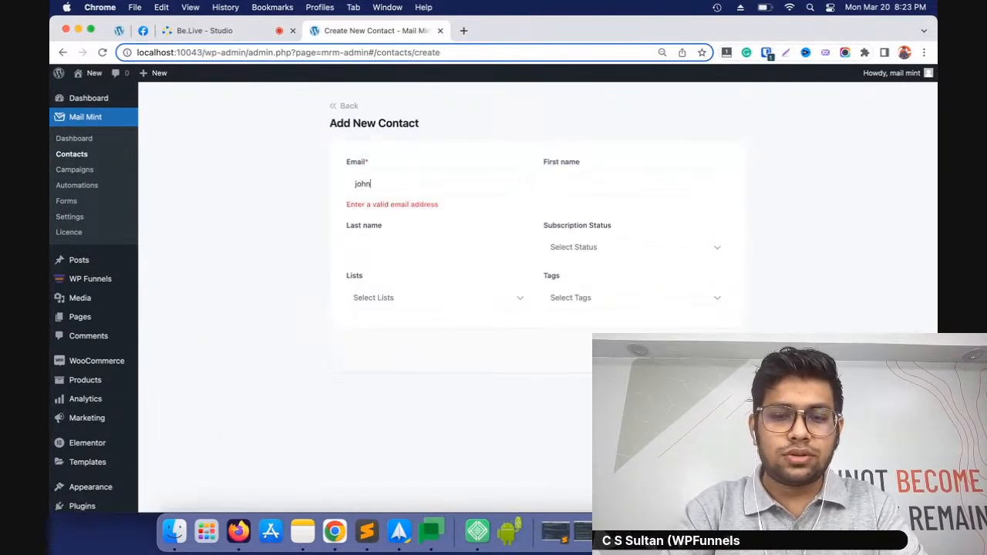
click(646, 178)
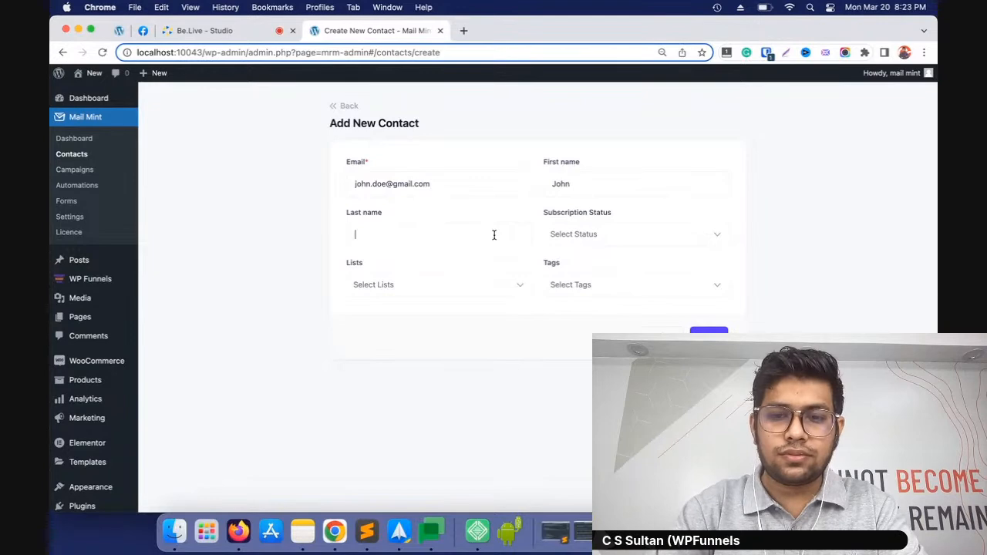
Set the new contact's subscription status to Subscribed and assign List 1 and Tag 1
click(627, 242)
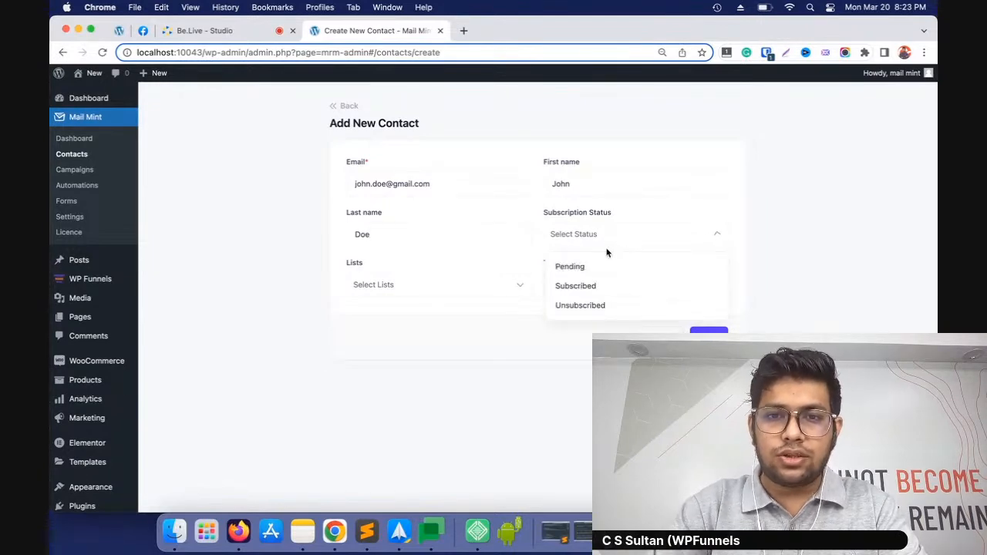
click(580, 287)
click(401, 288)
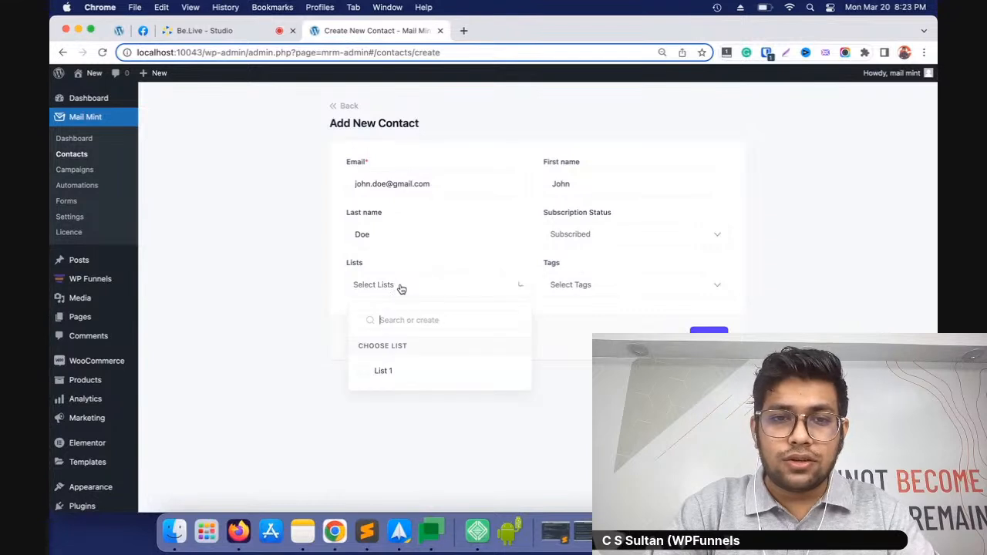
click(364, 373)
click(600, 286)
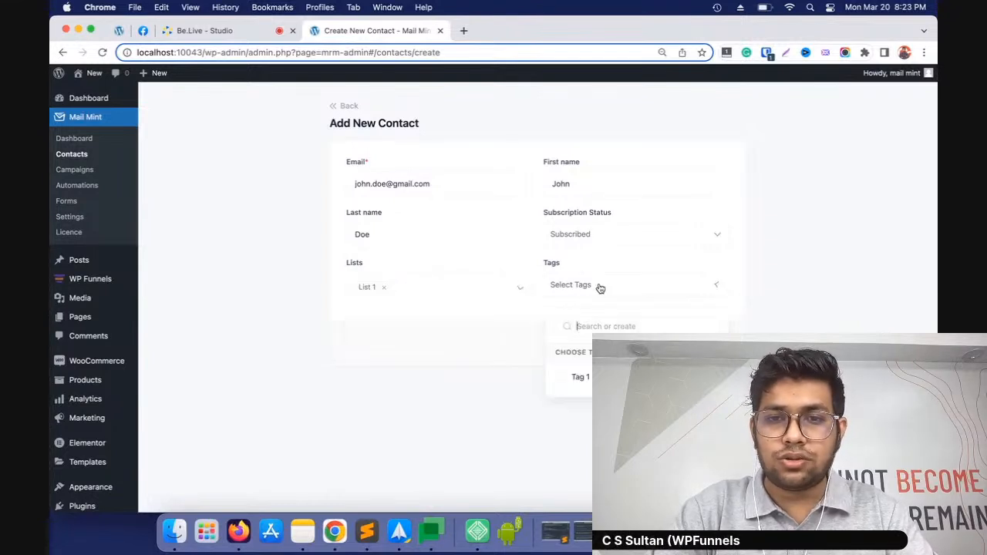
click(563, 382)
click(452, 375)
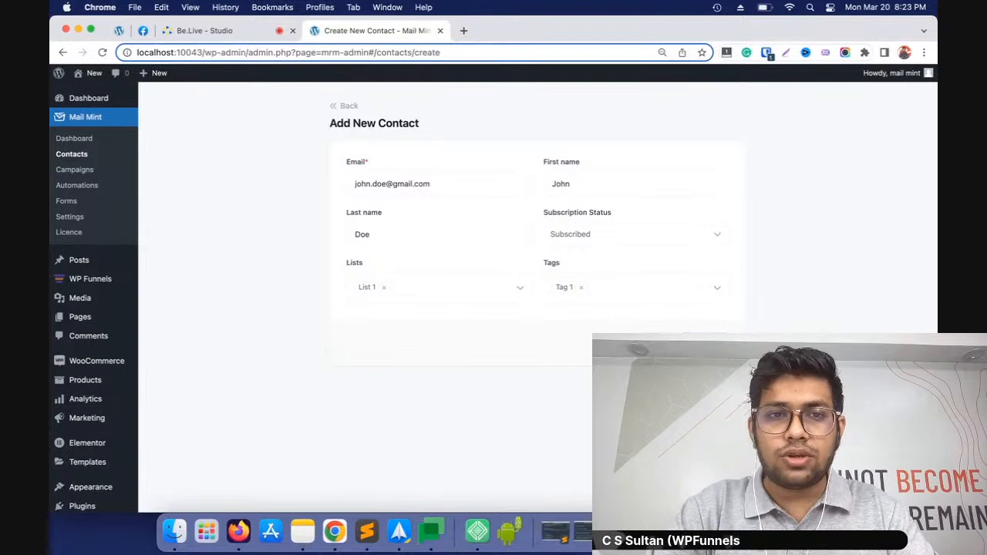
Save the contact with a 1 added before the @ sign in the e-mail address
click(705, 343)
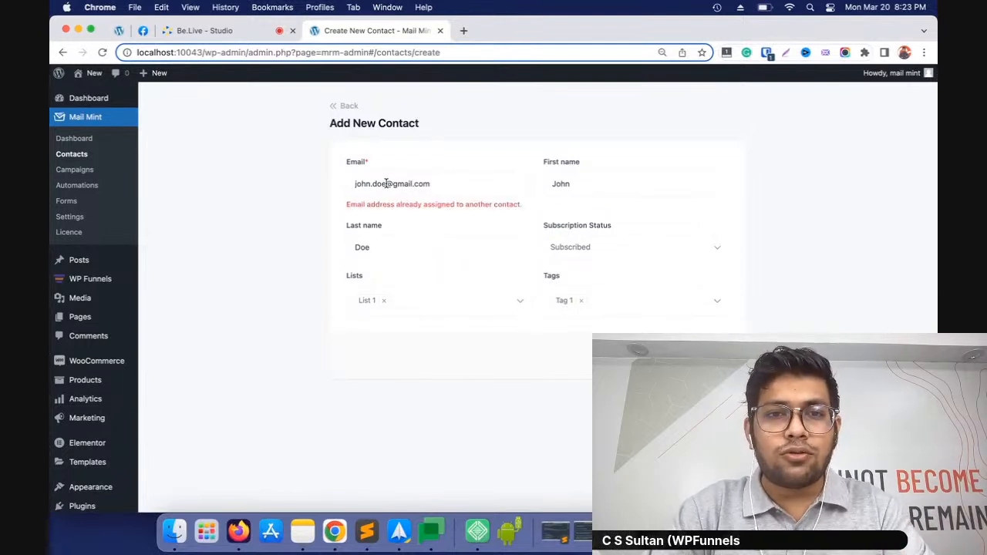
text(1)
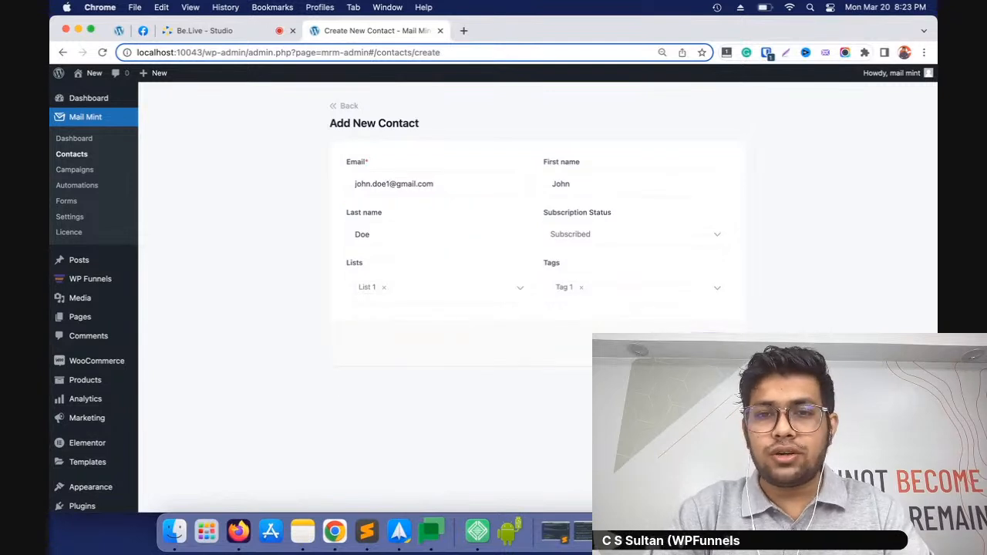
key(Return)
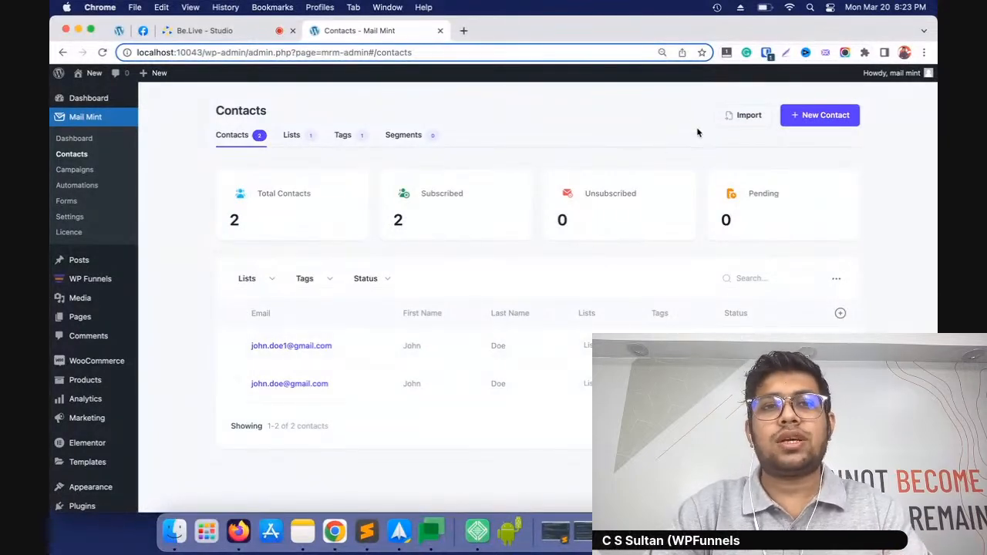
Open the contact import and review the CSV, pasted info, WordPress users and WooCommerce customers options
click(739, 117)
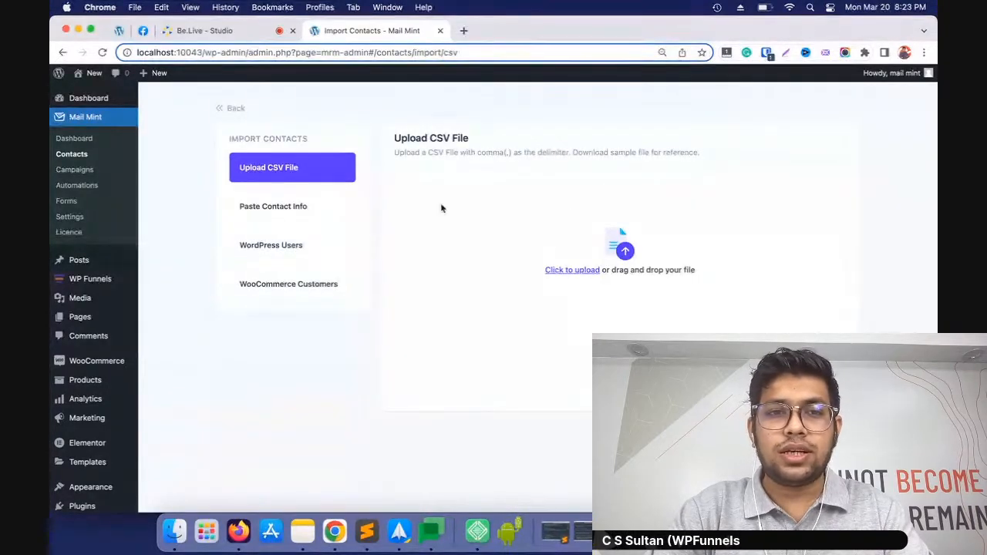
click(335, 209)
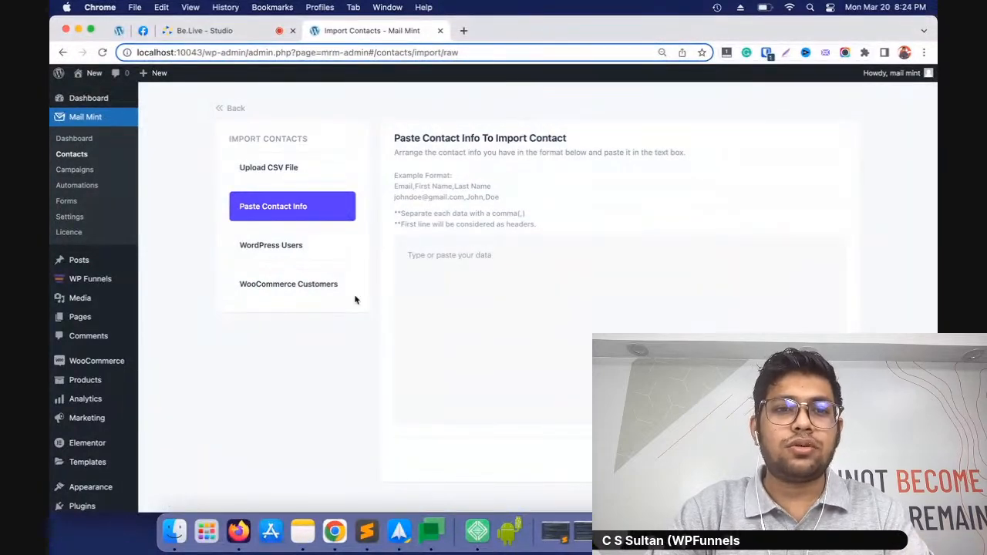
click(300, 249)
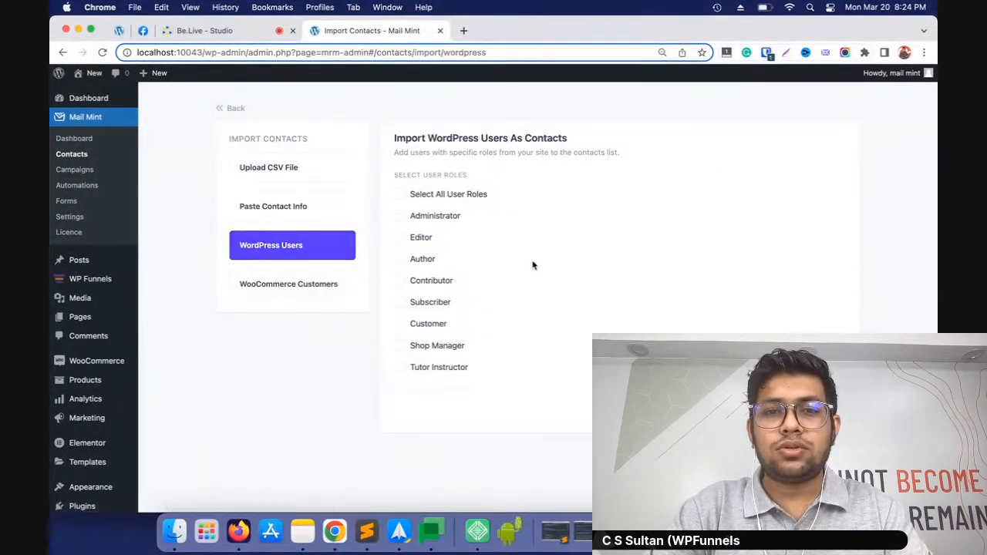
click(329, 298)
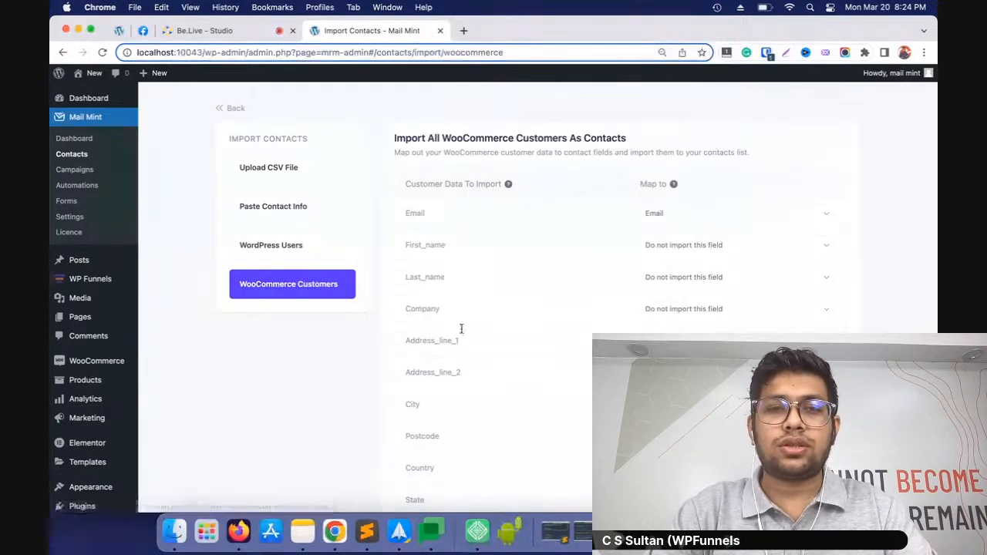
Enter pasted contact info with the headers Email, First Name, Last Name and one contact's details, and continue to field mapping
click(293, 219)
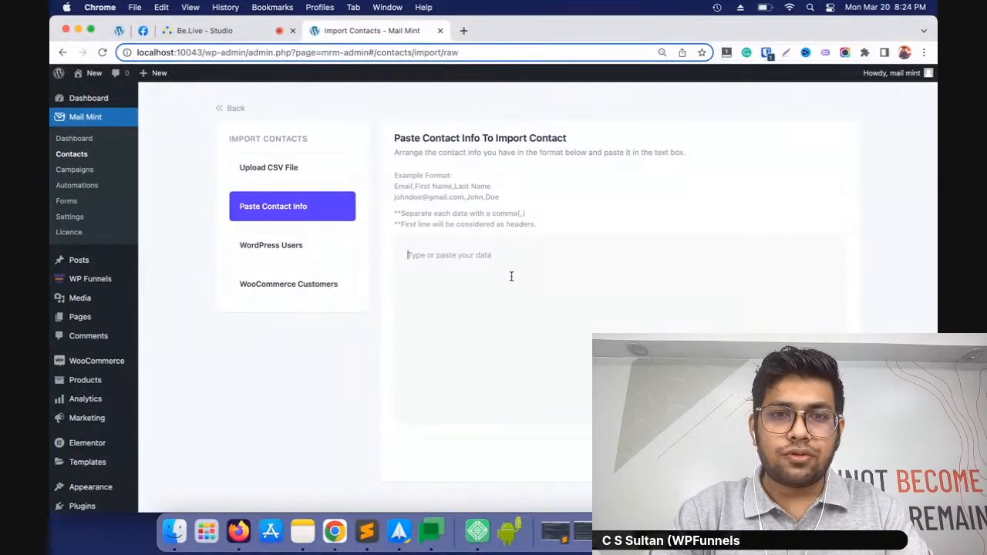
click(510, 276)
text(Email, First Name, Last Name)
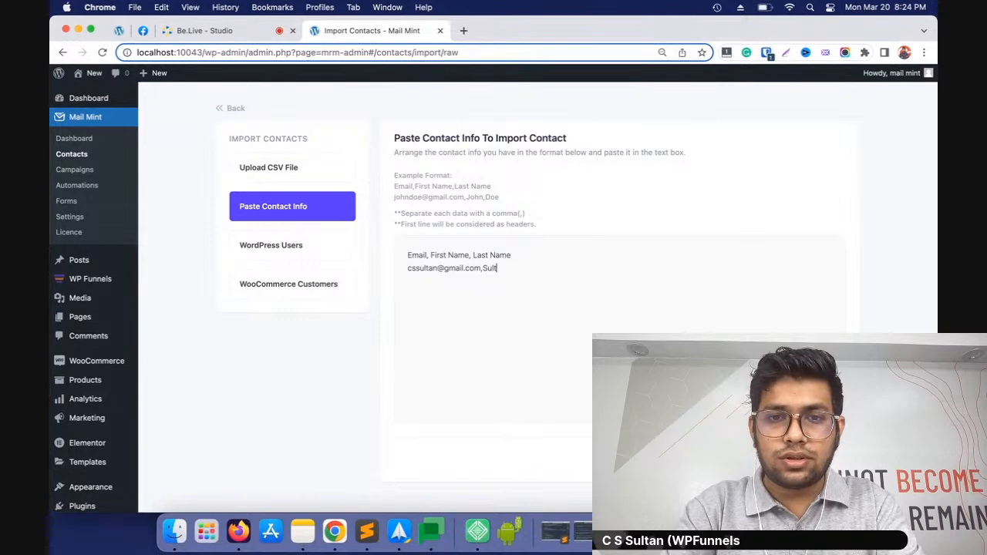
text(S)
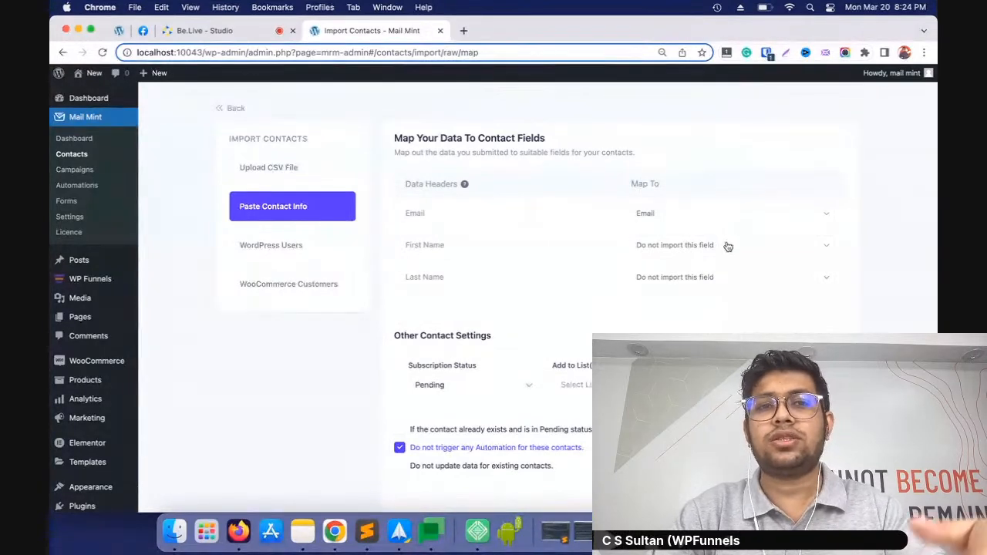
Map the First Name and Last Name data headers to the matching contact fields
click(691, 246)
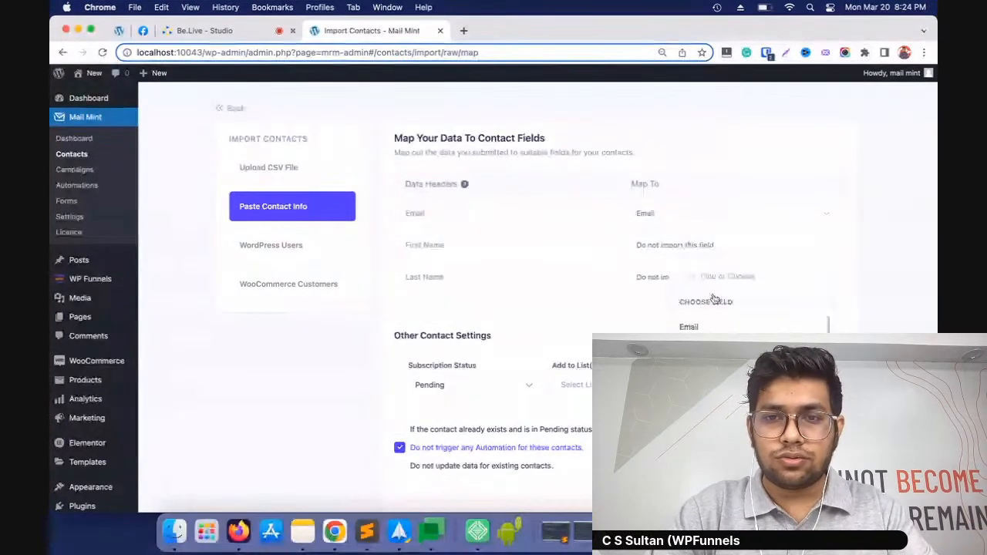
click(701, 351)
click(652, 287)
click(694, 405)
Assign List 1 and Tag 1 to the imported contact, set its status to Subscribed, and run the import
scroll(586, 315, down, 3)
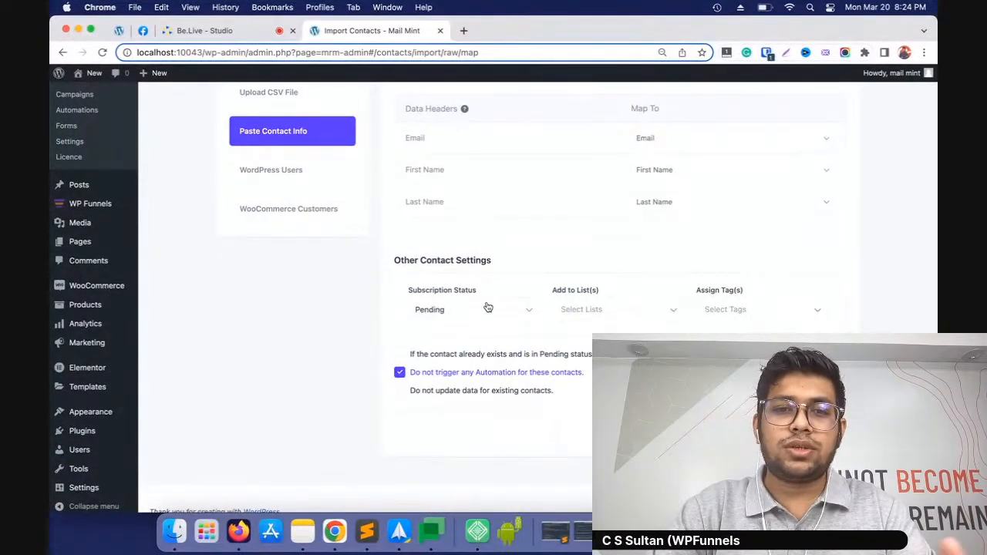
click(591, 314)
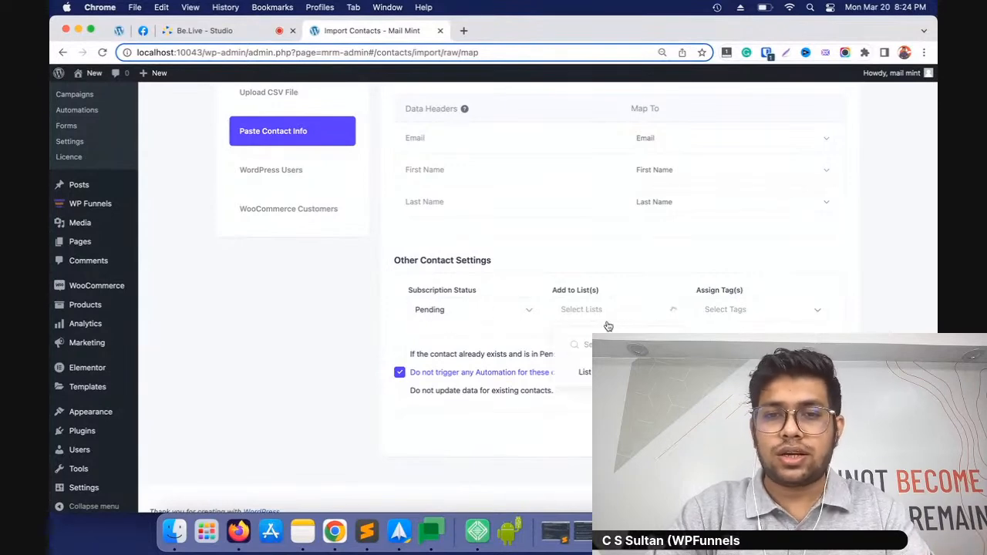
click(580, 375)
click(736, 311)
click(725, 376)
click(431, 315)
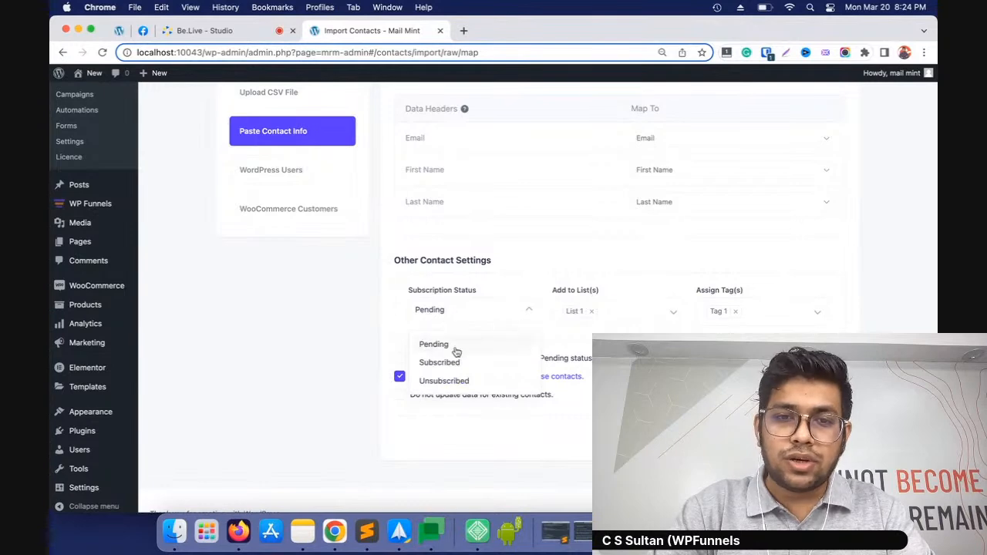
click(445, 363)
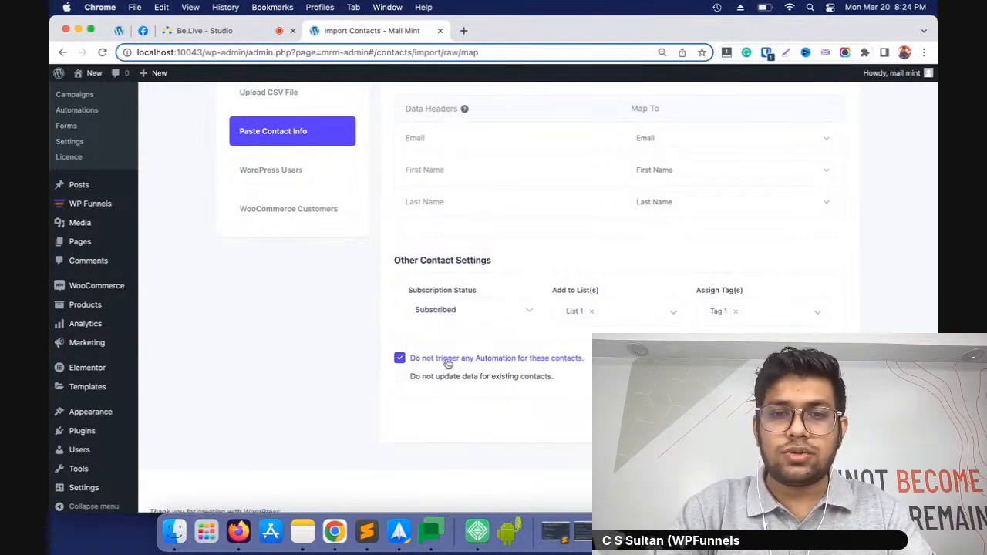
click(815, 419)
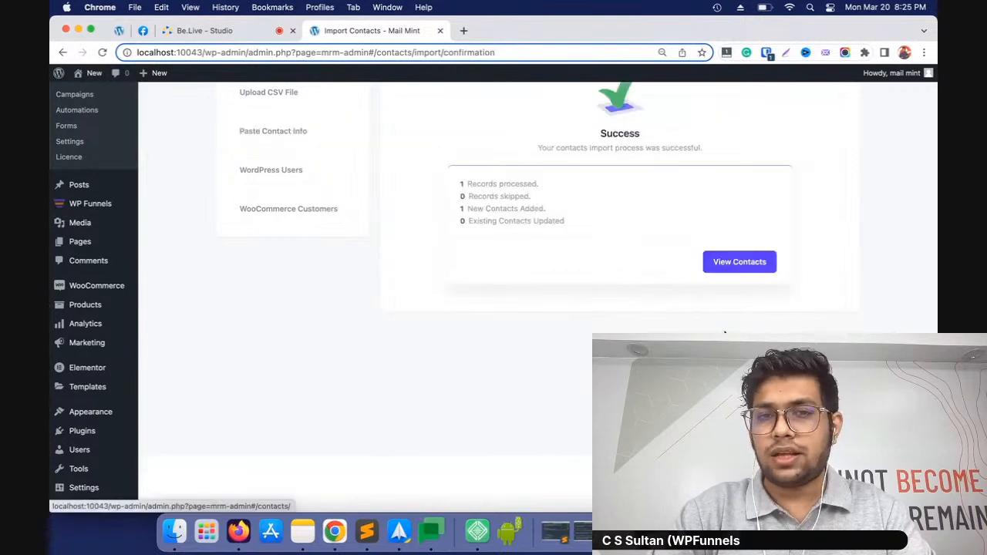
Review the import result, the updated contacts, and the existing lists and tags
scroll(531, 288, up, 2)
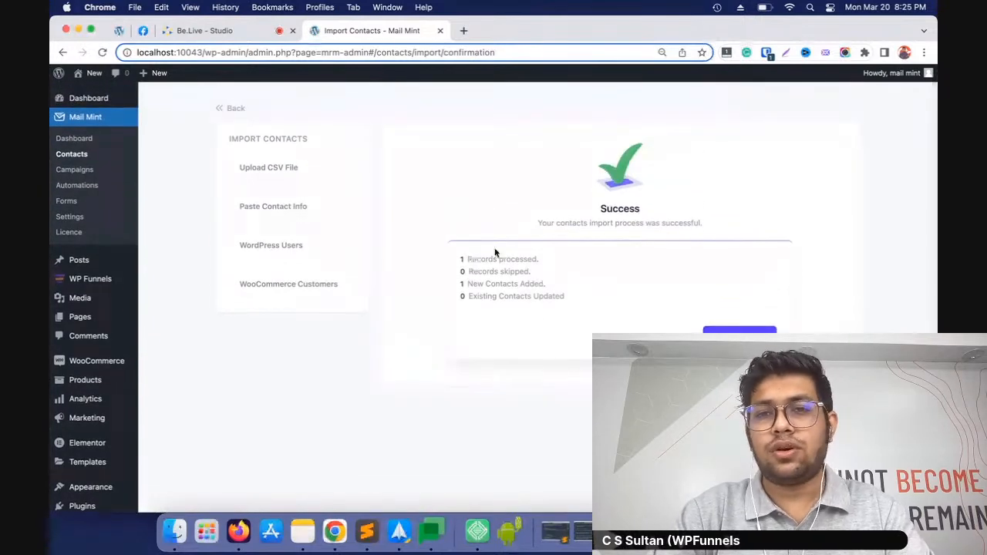
click(717, 331)
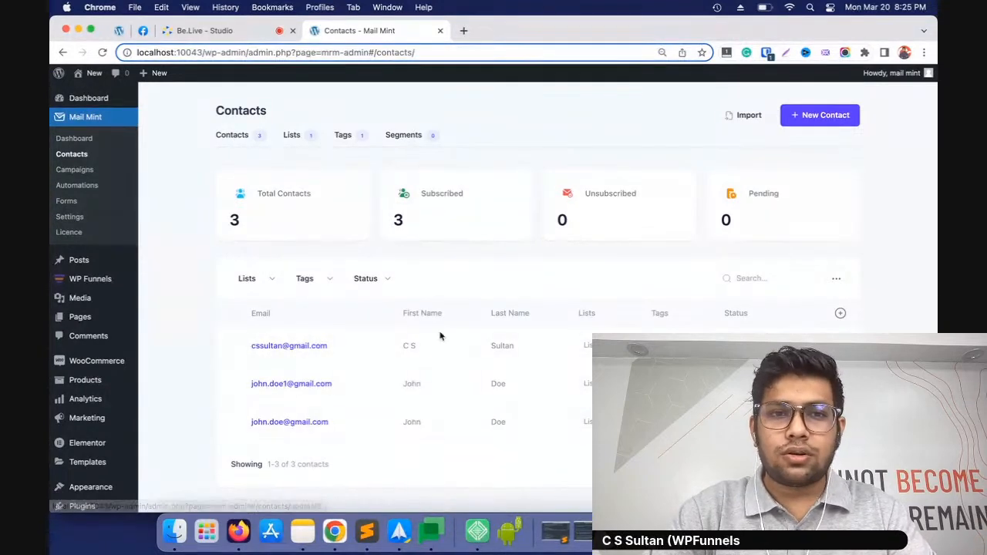
click(299, 139)
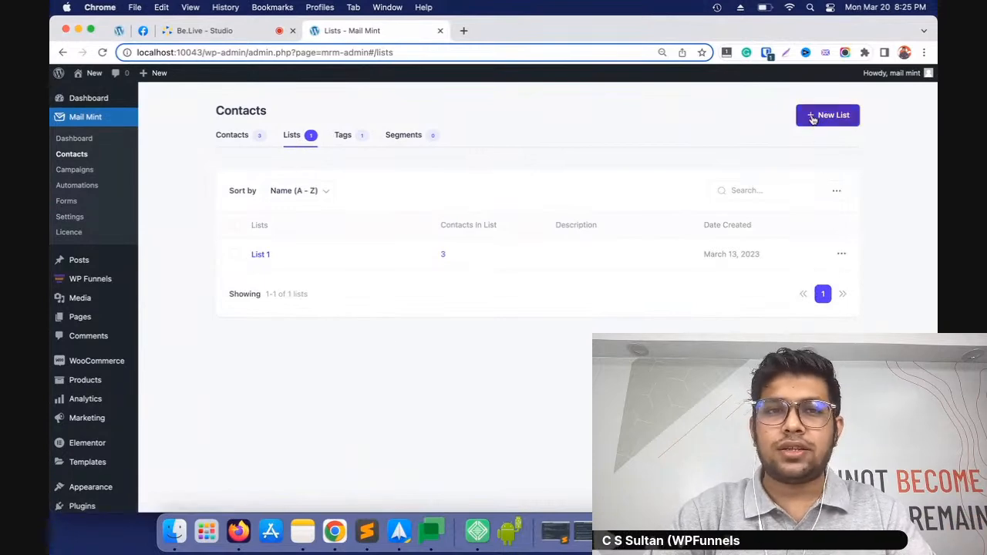
click(351, 143)
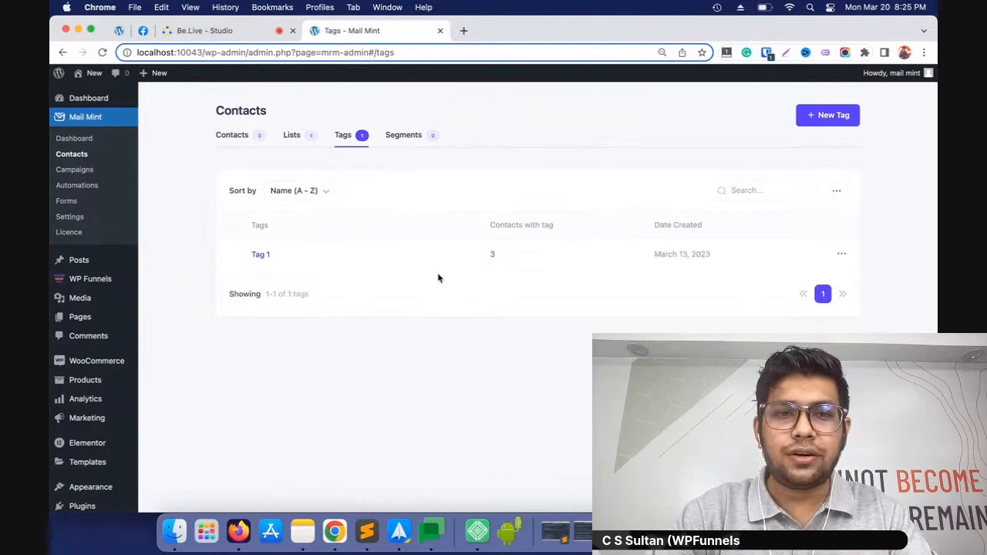
Start a new segment named Segment1 with the condition First Name Contains, using the sample contacts' first name as the value
click(398, 138)
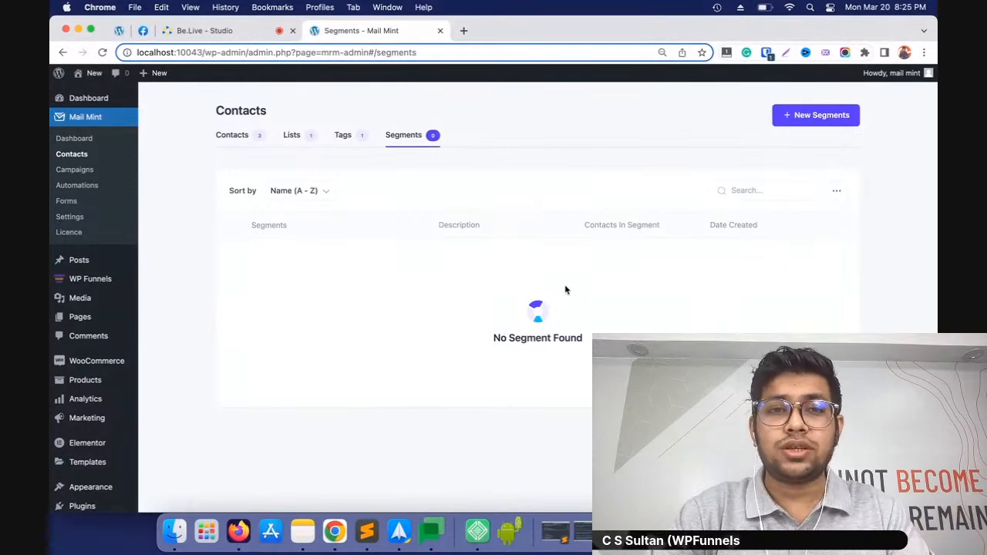
click(793, 120)
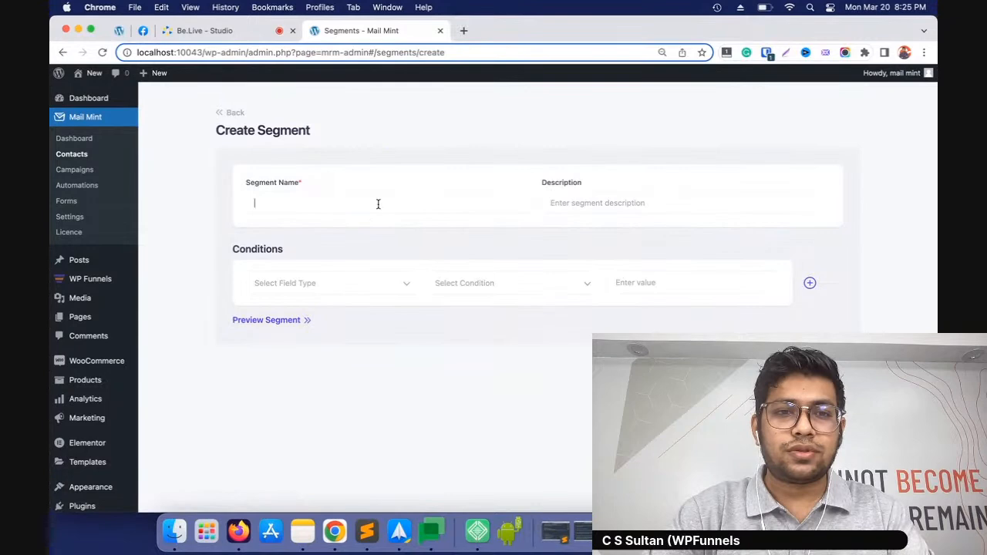
text(Segment1)
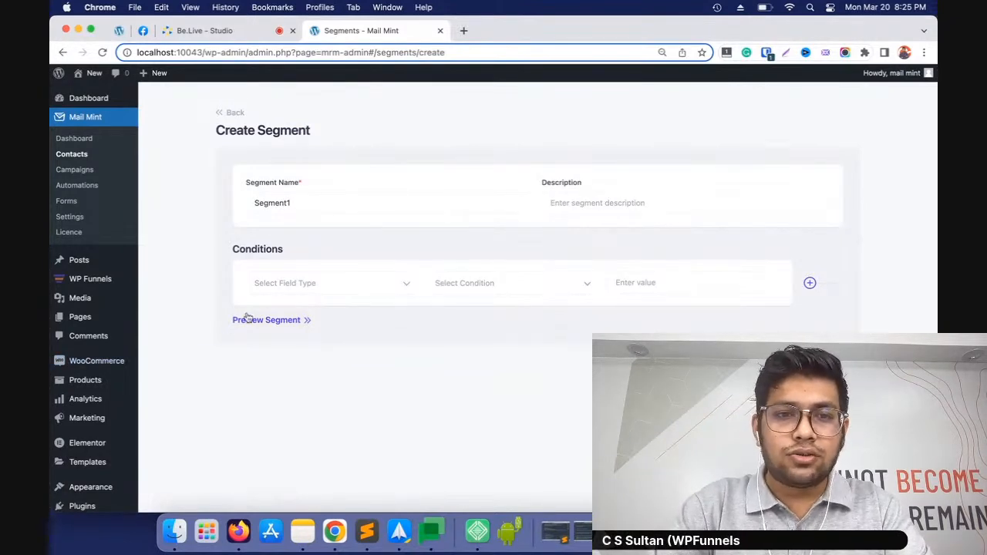
click(342, 291)
click(324, 331)
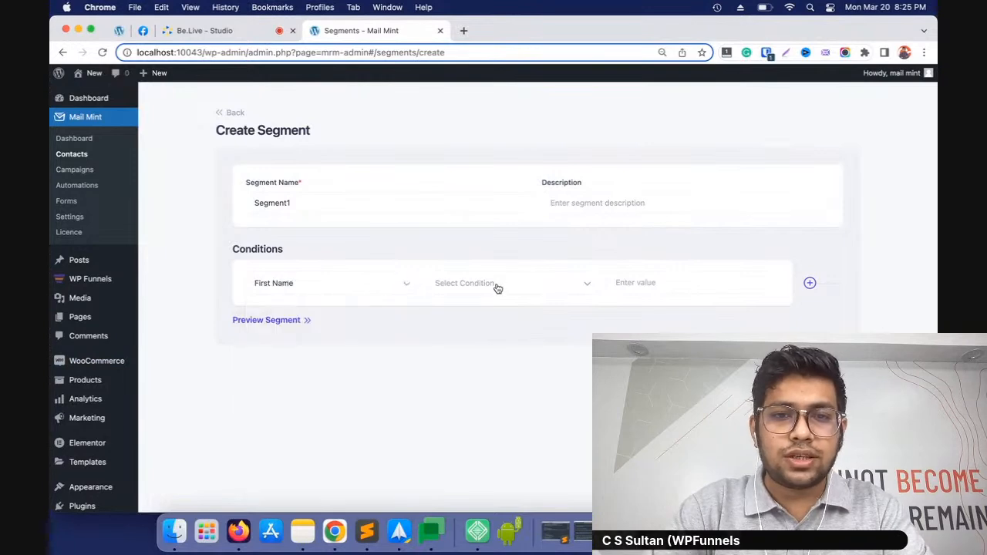
click(501, 284)
click(484, 313)
text(john)
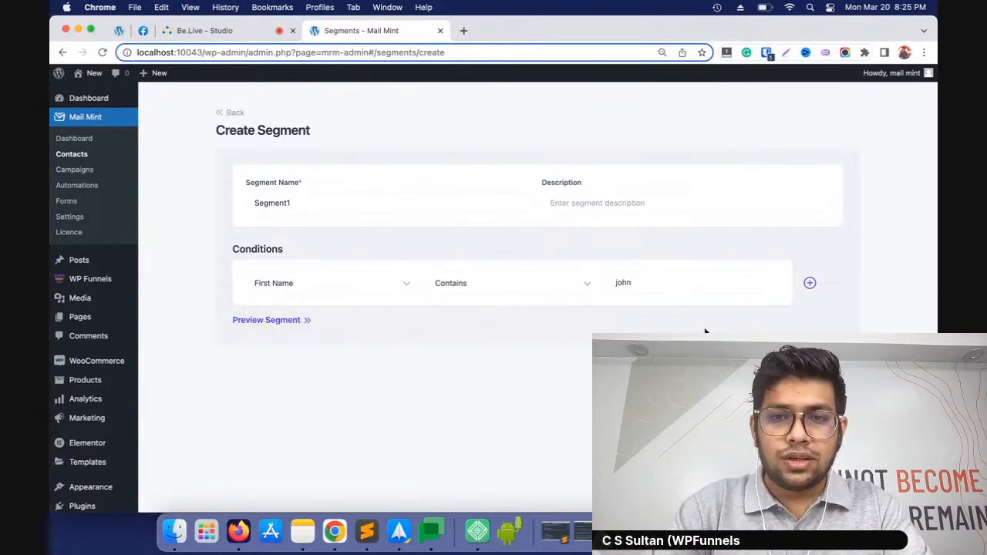
Preview the segment and examine the contacts that match its condition
click(269, 319)
scroll(447, 337, down, 4)
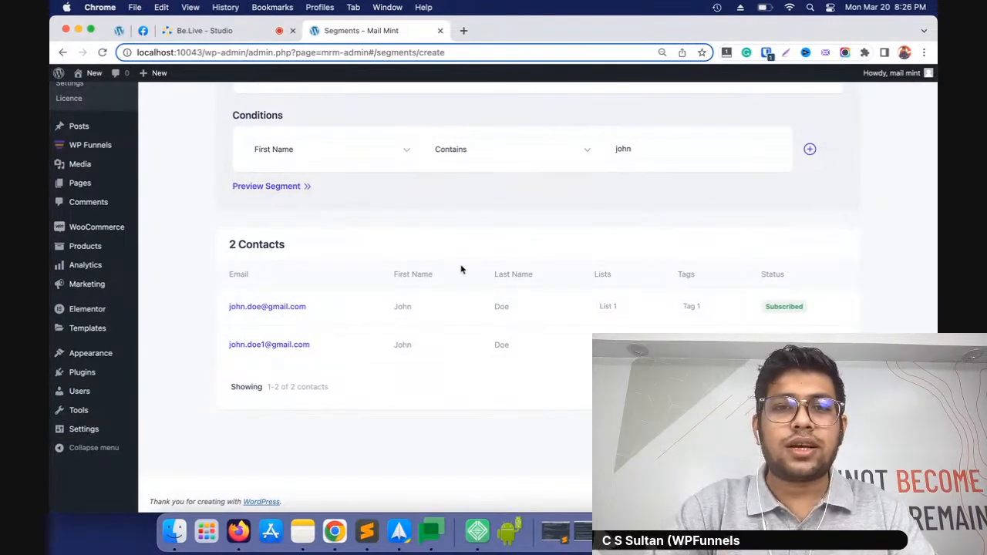
scroll(416, 380, up, 1)
scroll(428, 381, up, 3)
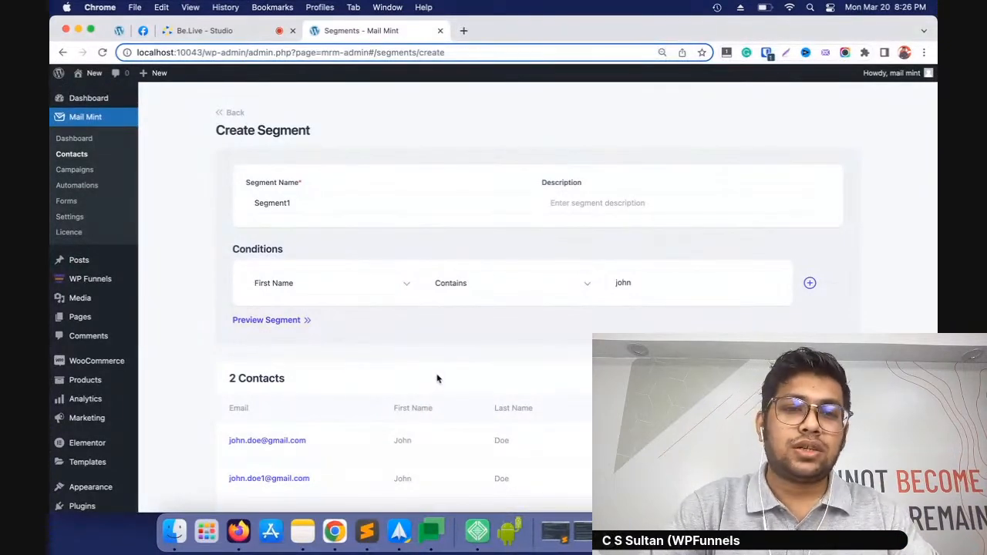
Save the segment Segment1 and return through the segments list to the contacts overview
scroll(516, 330, down, 4)
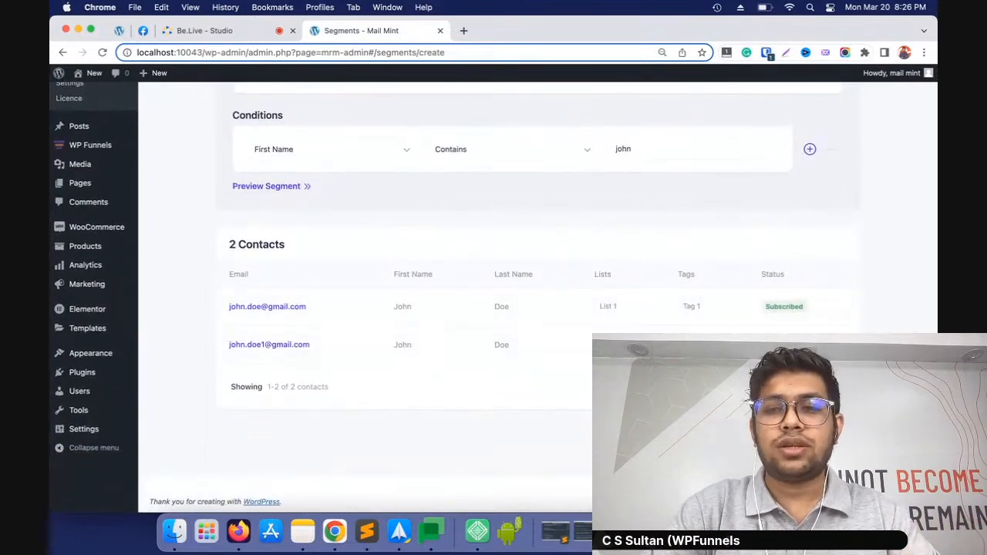
click(836, 438)
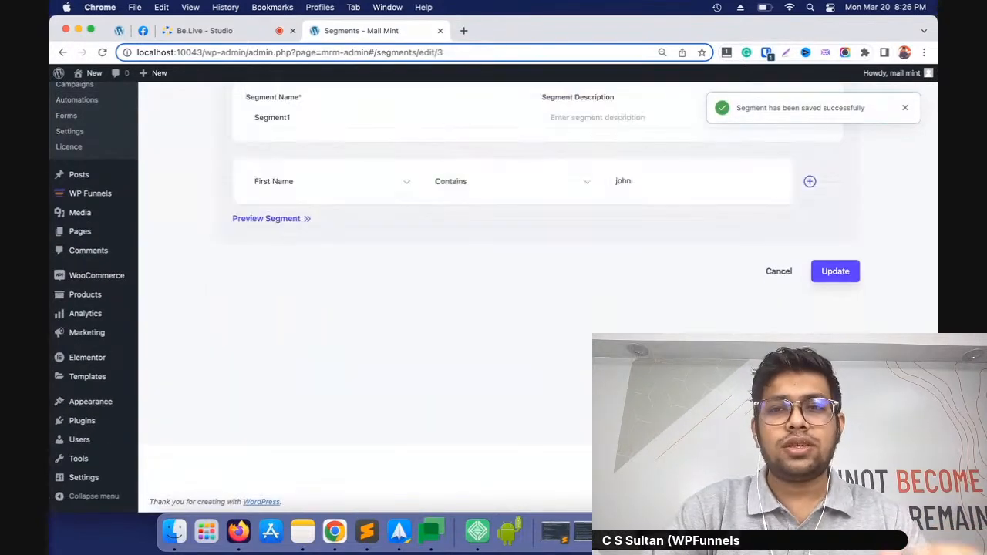
scroll(538, 297, up, 3)
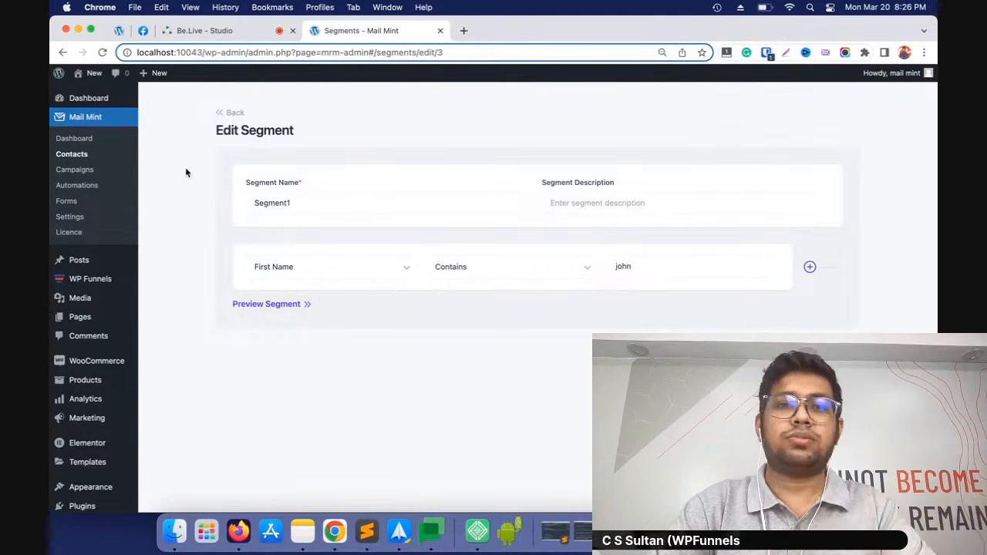
click(230, 112)
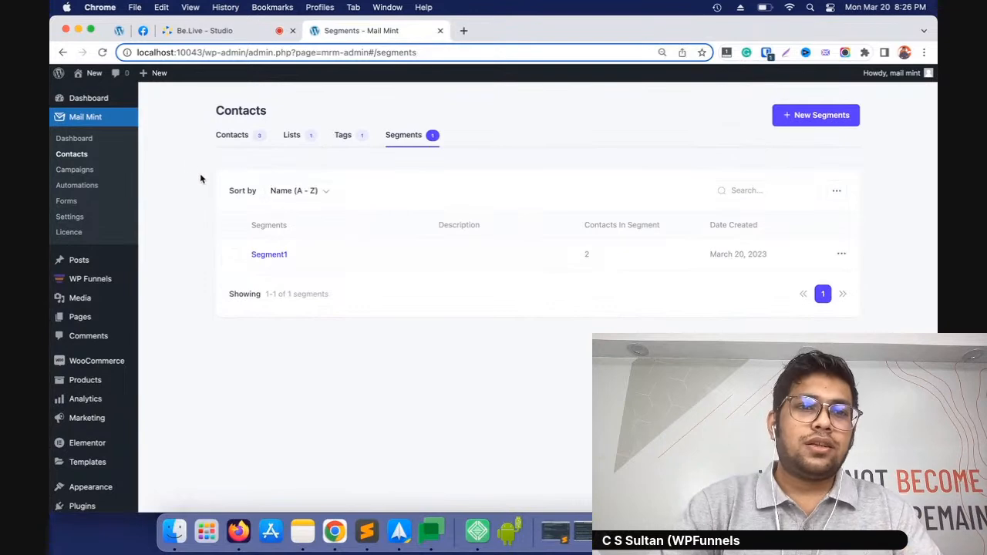
click(243, 137)
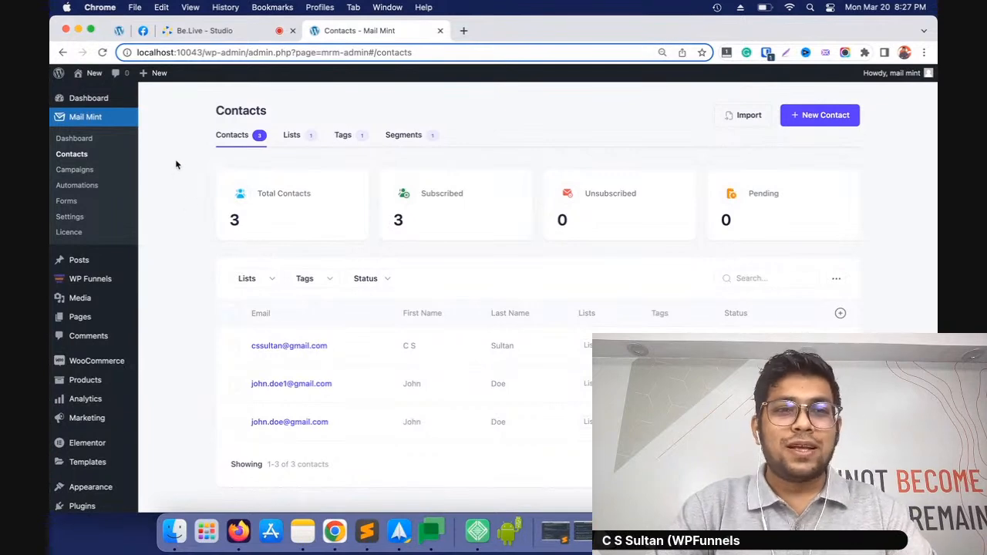
Create a regular email campaign titled "Special Offer" and choose List 1 as its recipients
click(81, 172)
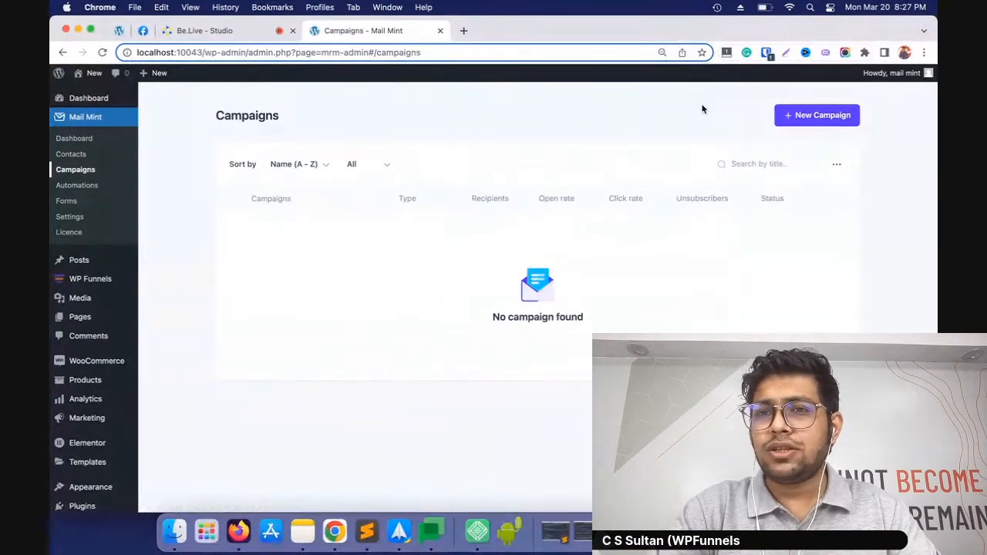
click(801, 115)
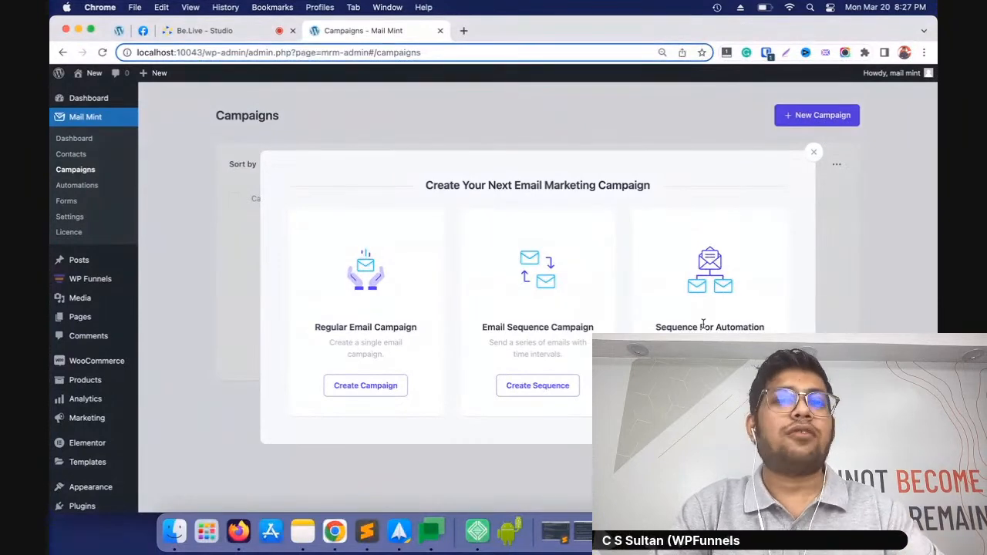
click(375, 382)
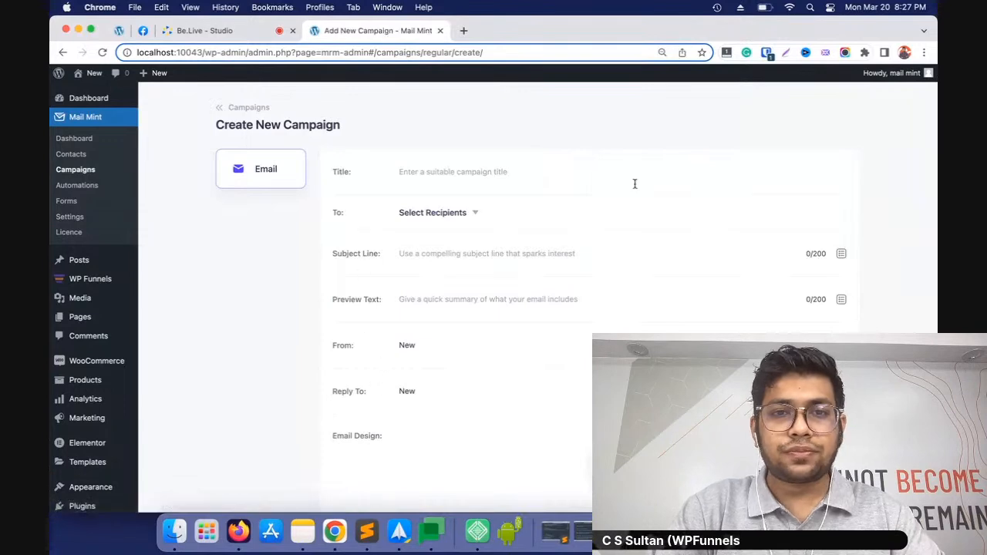
click(585, 180)
text(Special Offer)
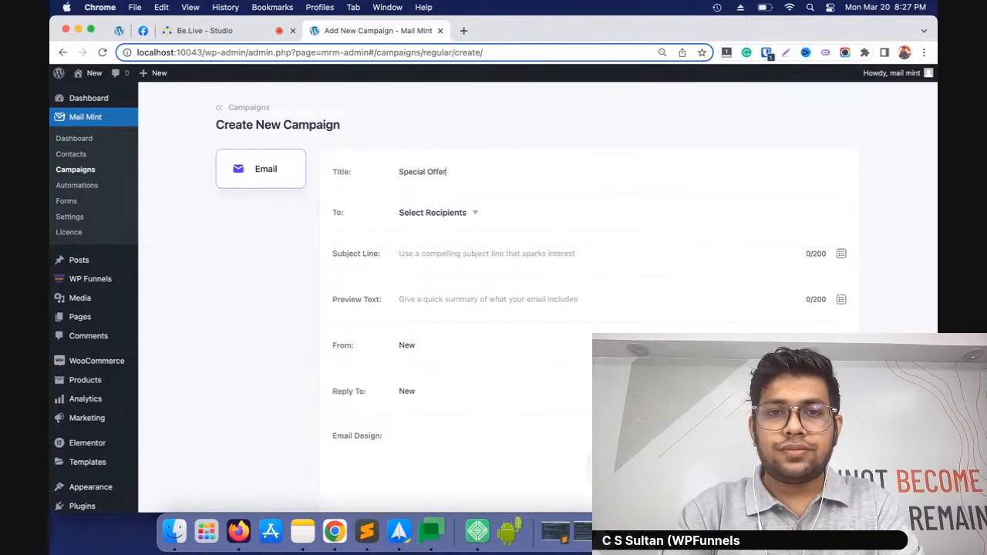
click(466, 214)
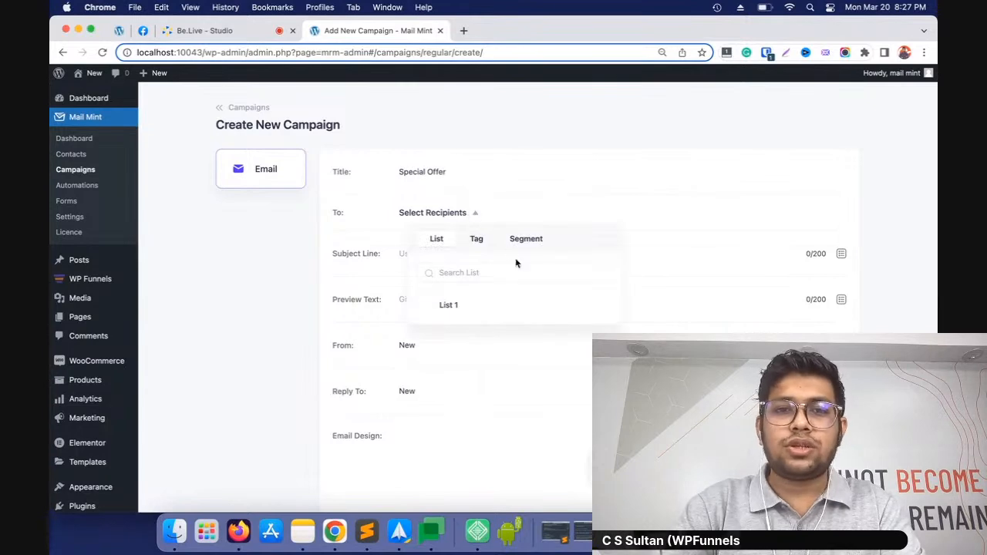
click(441, 306)
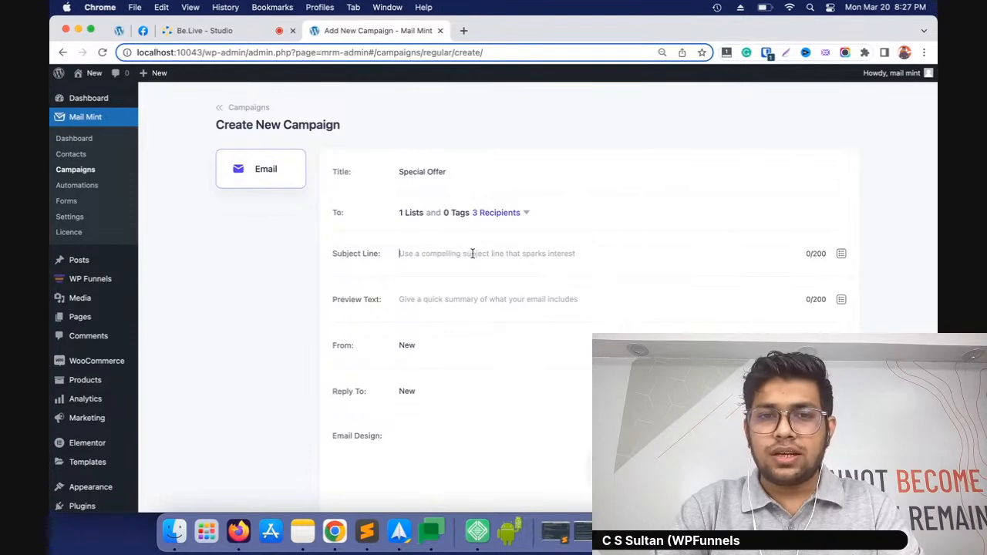
Enter the campaign's subject line "Special Offer Just For You - 10% off"
click(497, 261)
text(Special Offer Jus)
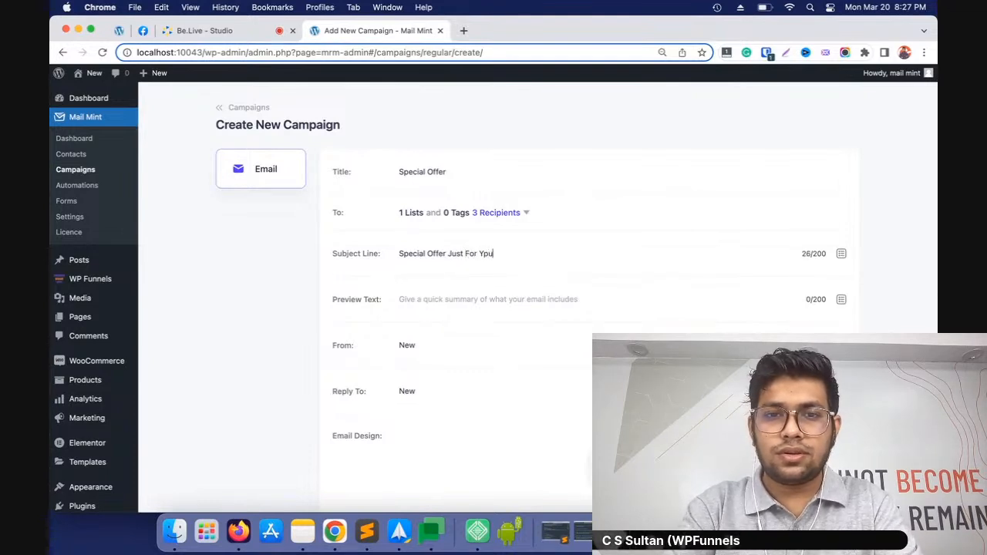
text(t For You - 10% off)
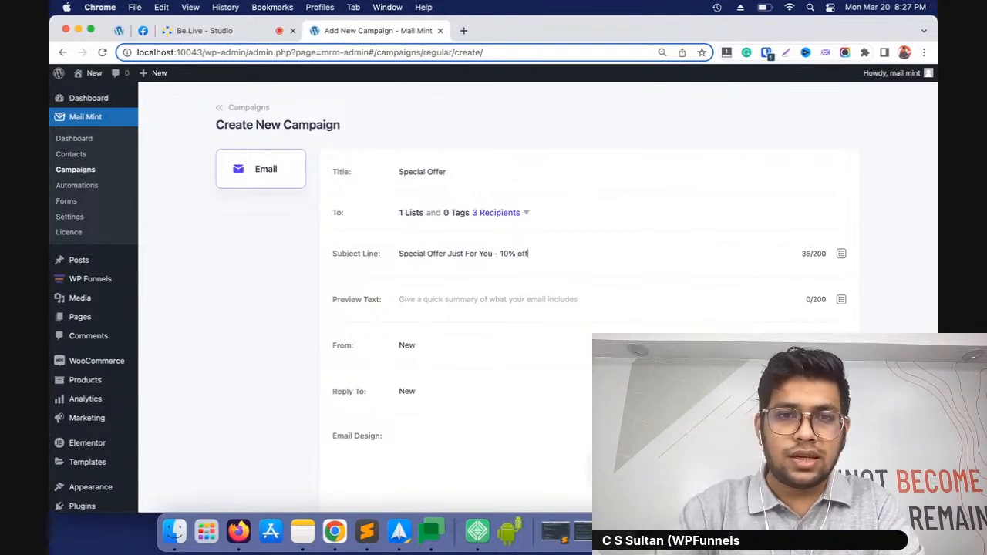
Enter the campaign's preview text "This march, get all our tools at 10% 0ff."
click(451, 303)
text(This march, get all our tool)
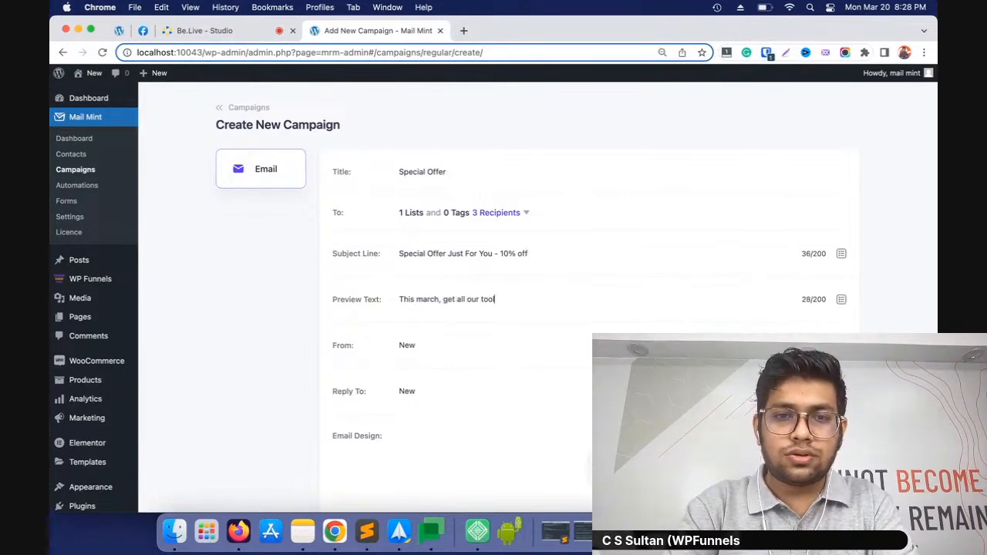
text(s at 10)
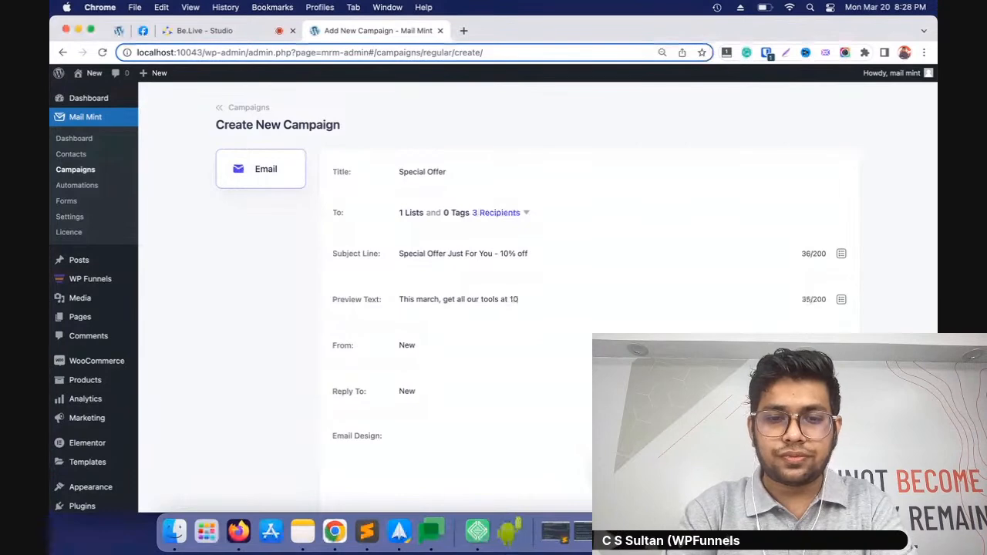
text(% Off)
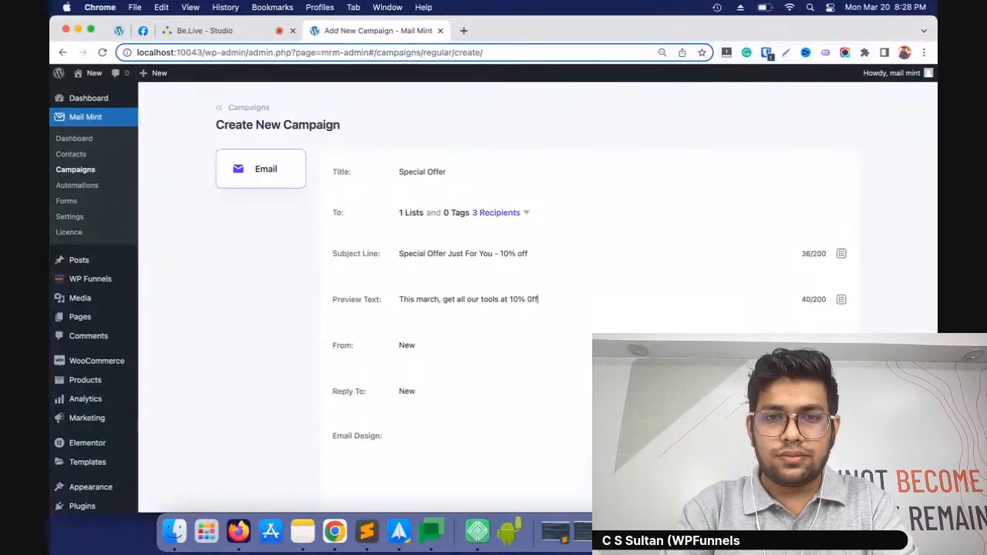
text(.)
Set both the From name and the Reply To name to WPFunnels and save the campaign
scroll(218, 325, down, 3)
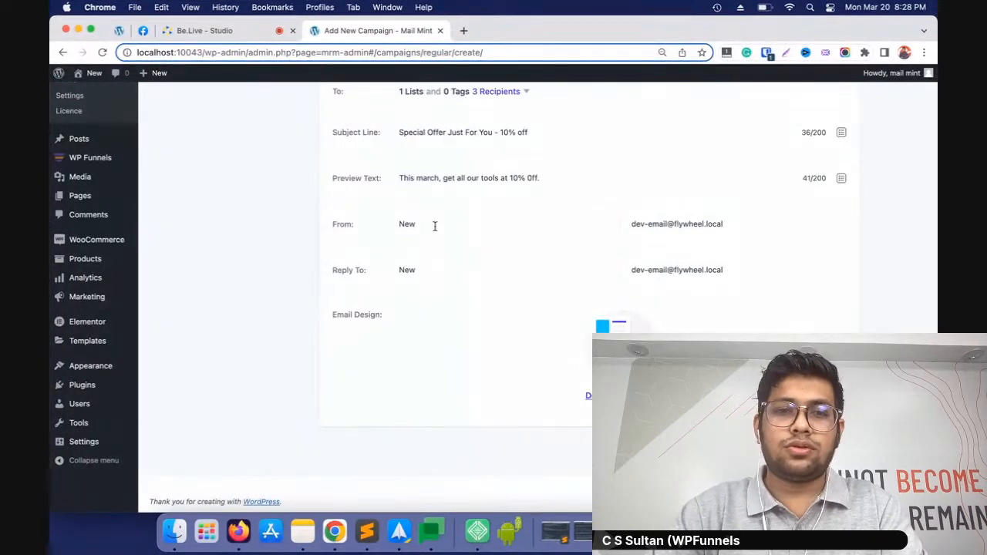
drag(446, 227, 370, 221)
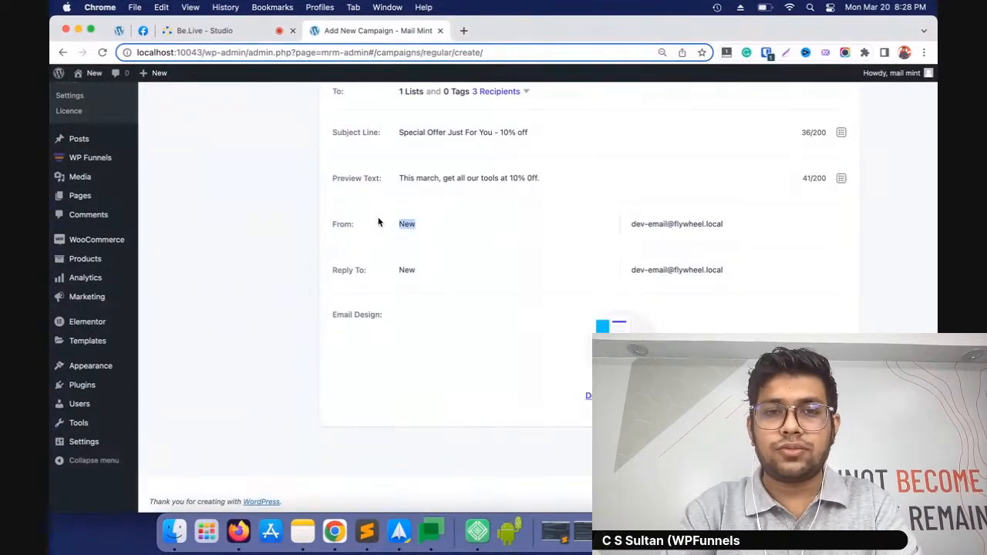
text(WPFun)
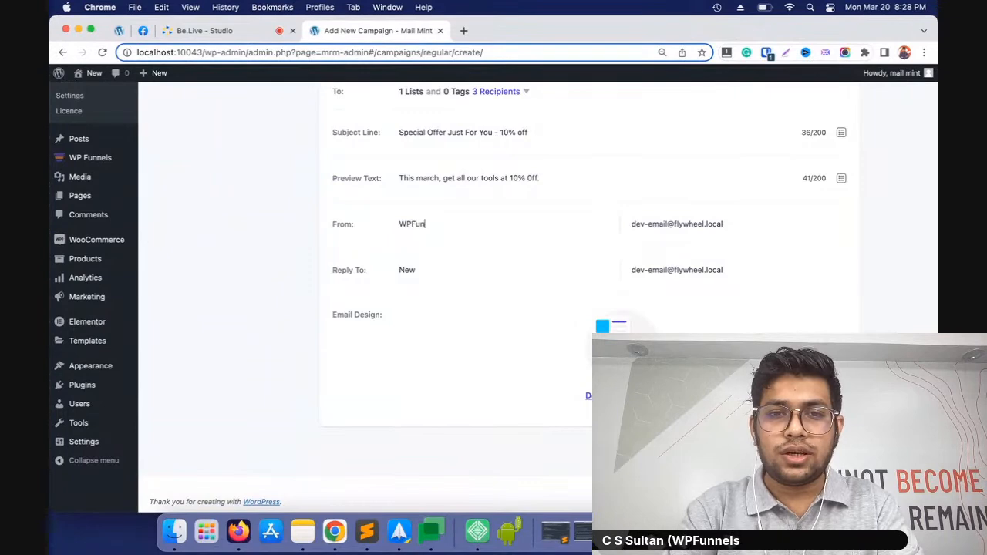
text(nels)
drag(425, 272, 404, 267)
key(BackSpace)
key(BackSpace)
text(W)
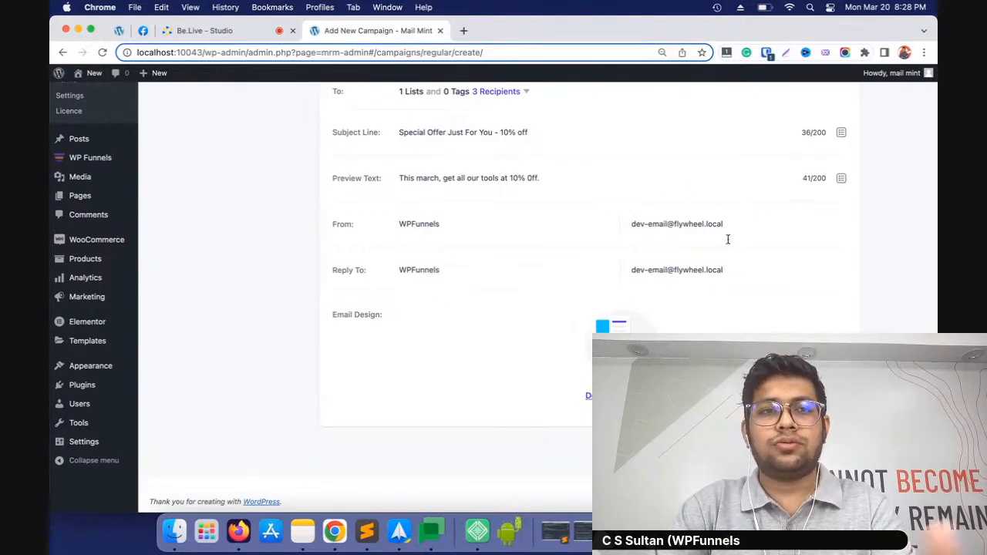
scroll(683, 314, up, 2)
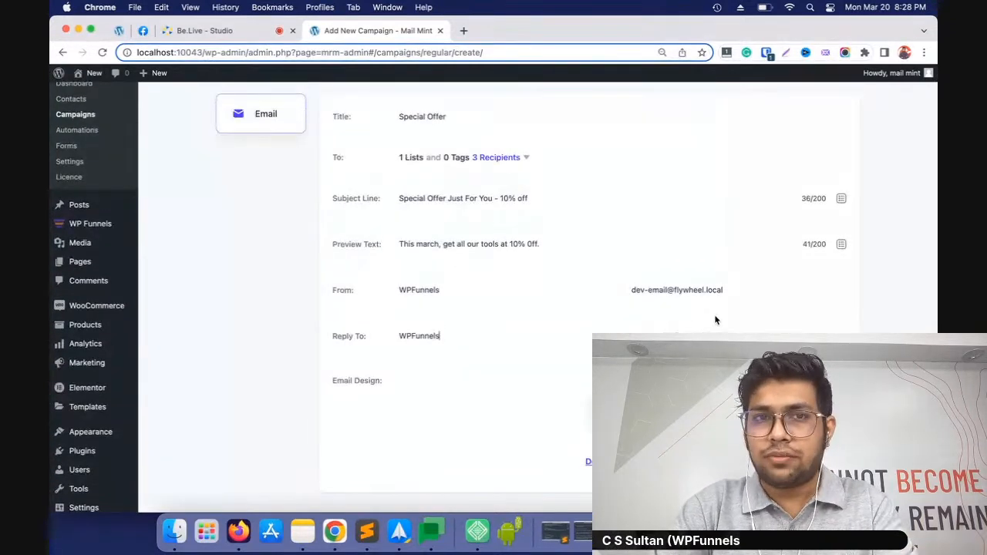
scroll(626, 330, down, 2)
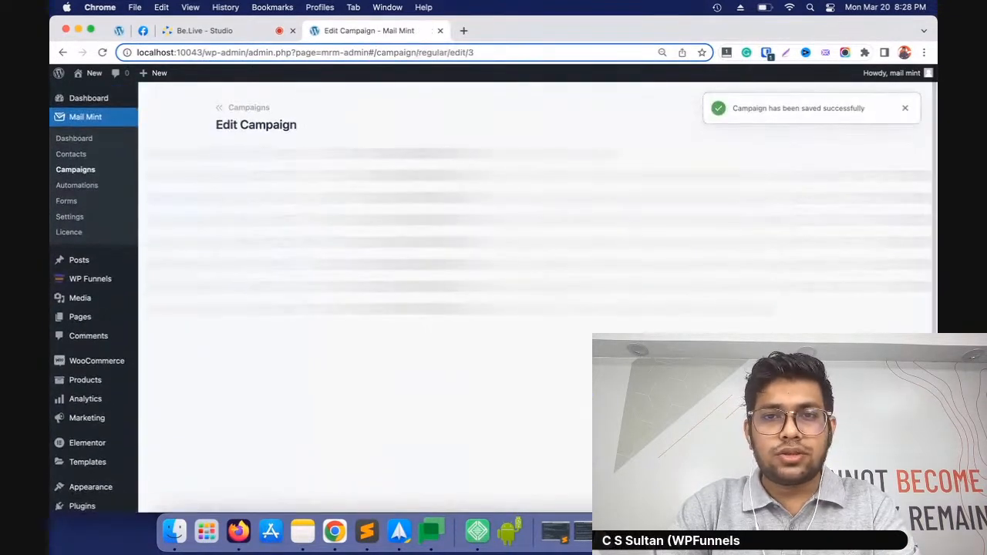
Browse the ready email templates for the campaign's design, load the "Welcome to Boom" template and look through its layout
scroll(538, 297, down, 4)
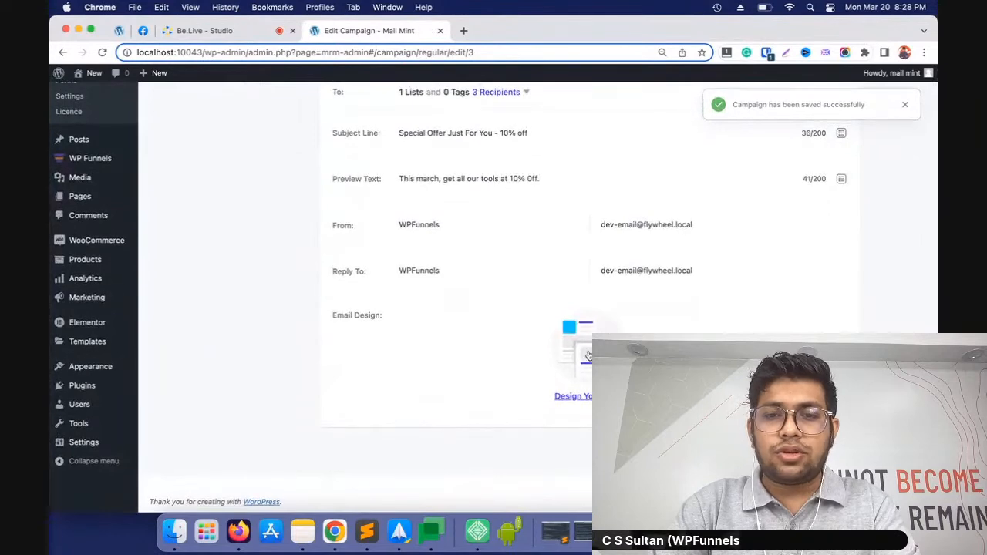
click(590, 394)
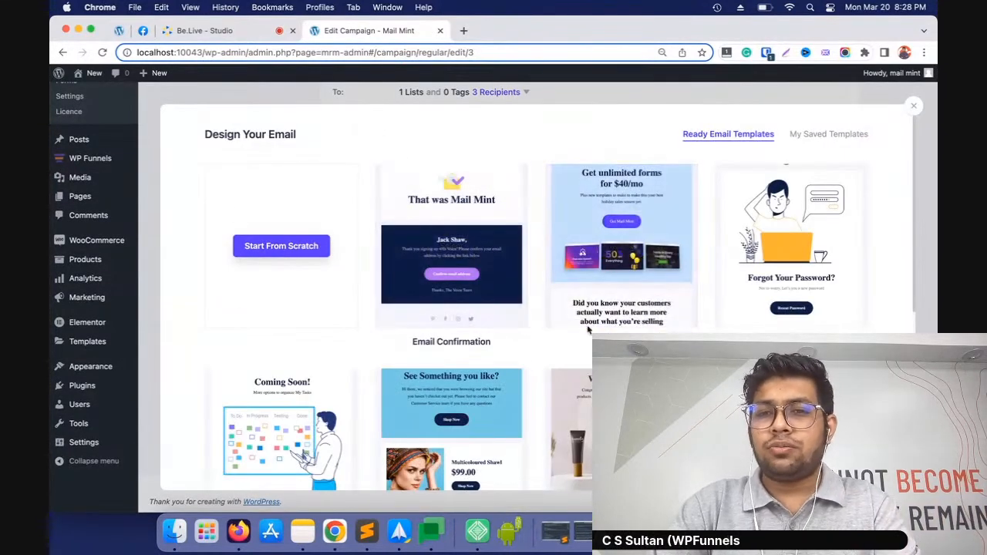
scroll(614, 315, down, 5)
scroll(730, 280, up, 5)
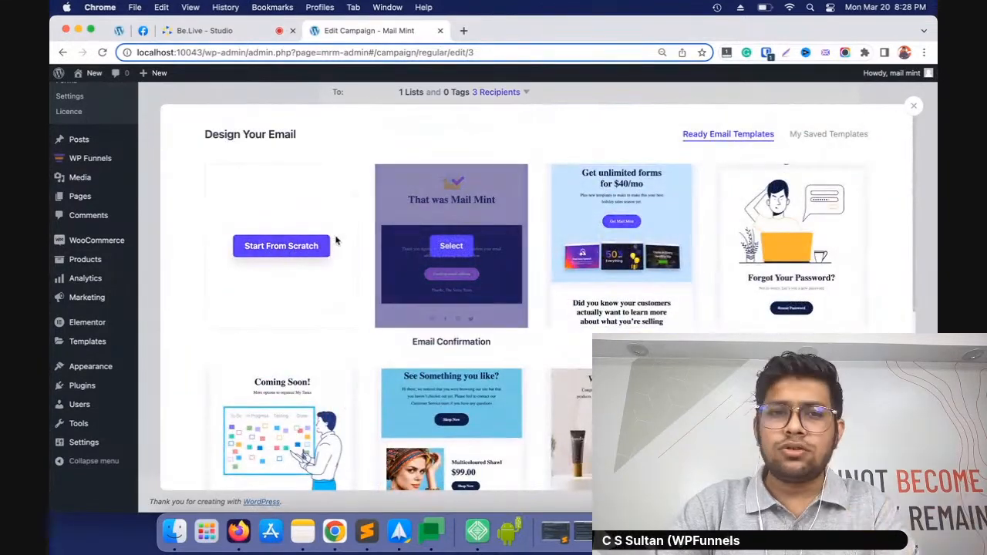
scroll(791, 245, down, 3)
click(622, 322)
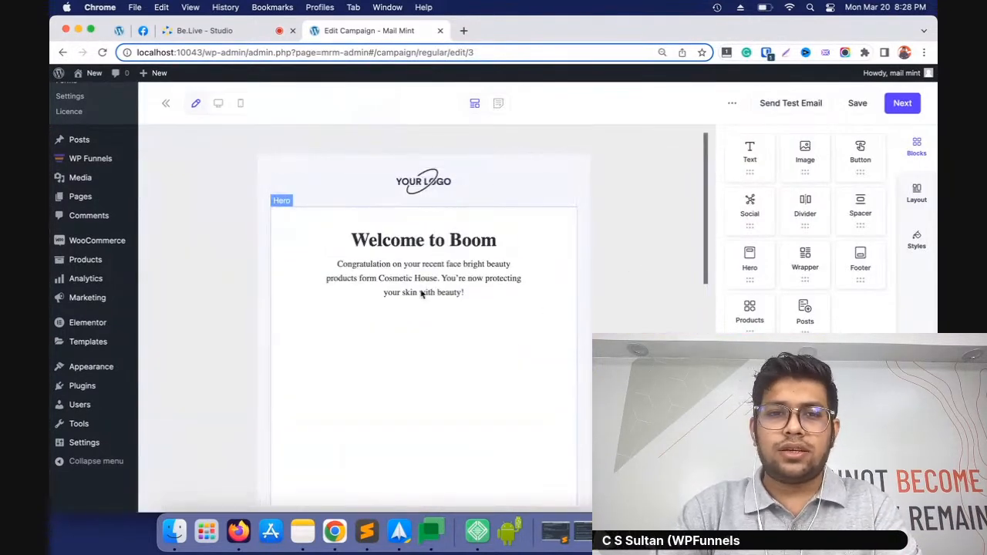
scroll(432, 324, down, 5)
scroll(390, 362, up, 5)
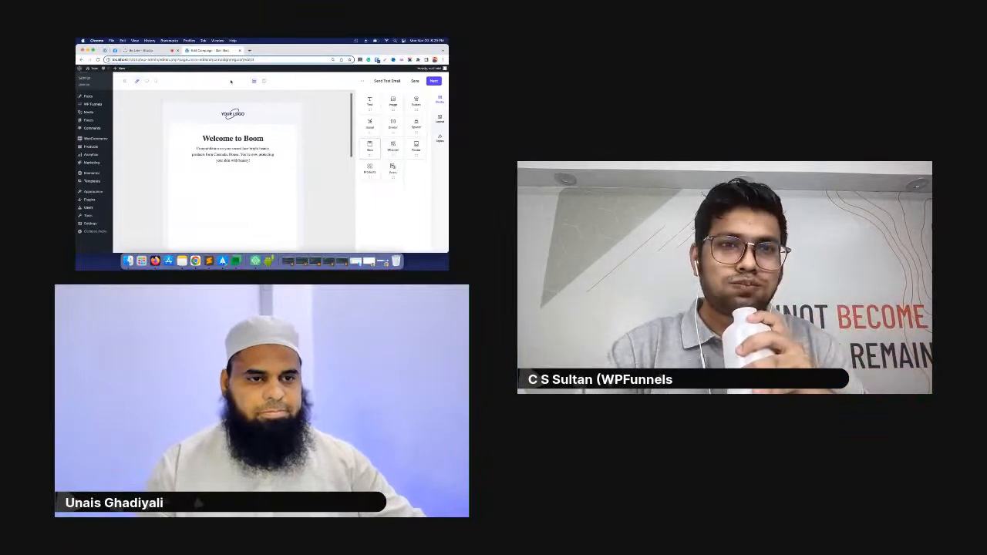
Switch to the Be.Live studio to check the live chat and return to the Mail Mint email editor
click(153, 52)
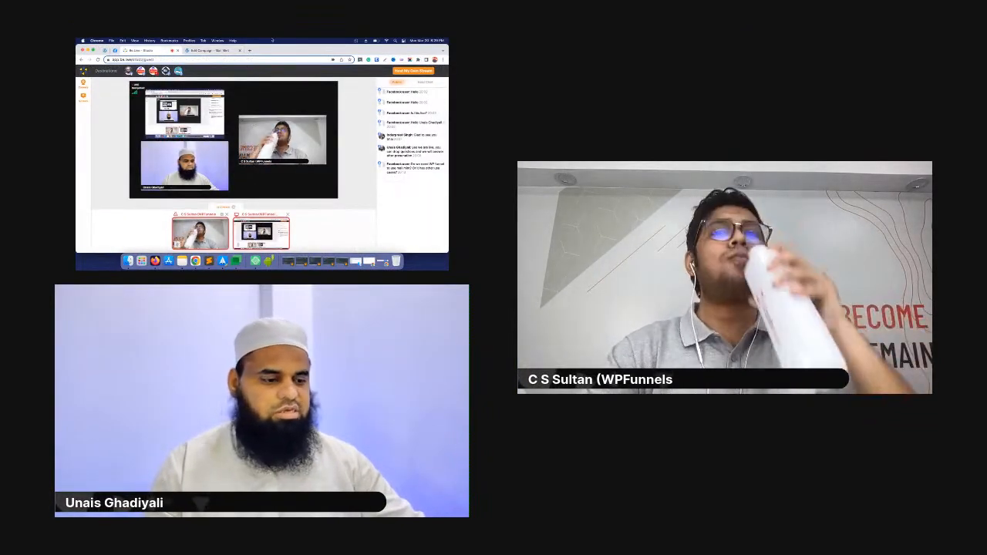
click(211, 52)
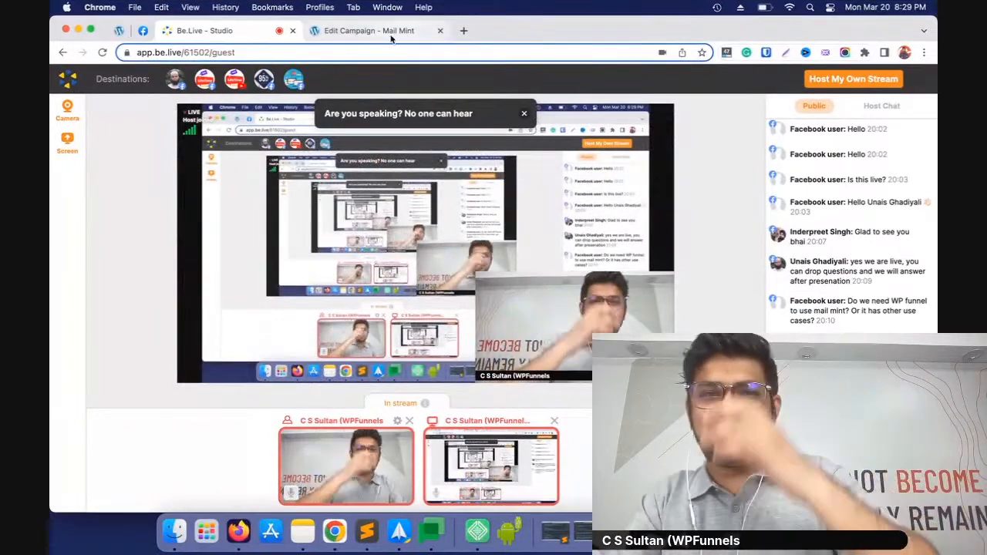
click(389, 35)
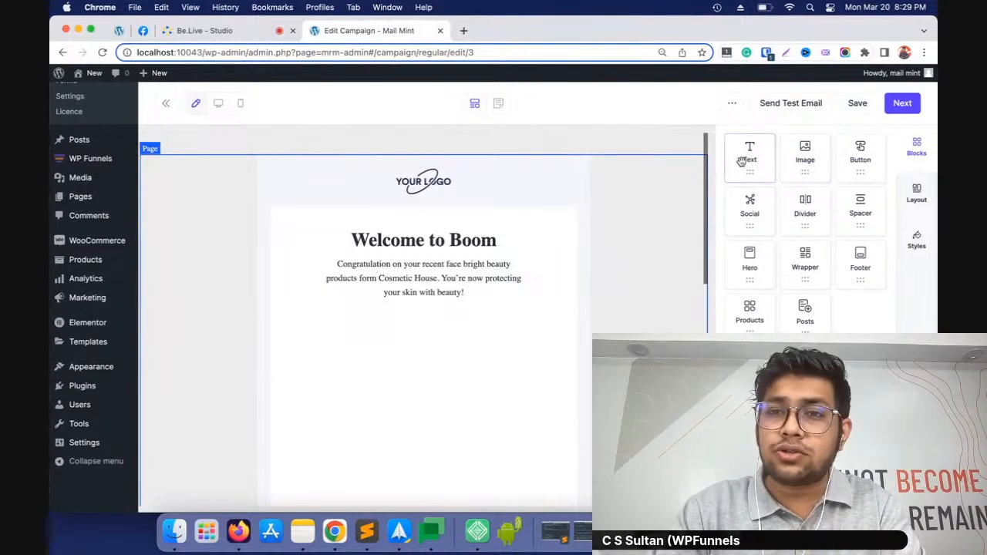
Delete the template's main wrapper with all its content from the email design
click(513, 179)
click(575, 162)
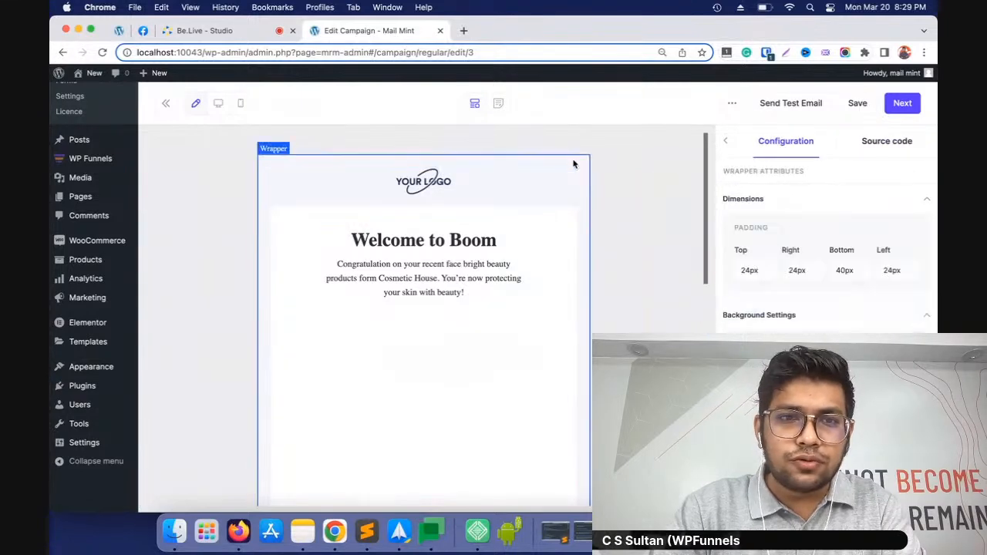
scroll(573, 251, down, 5)
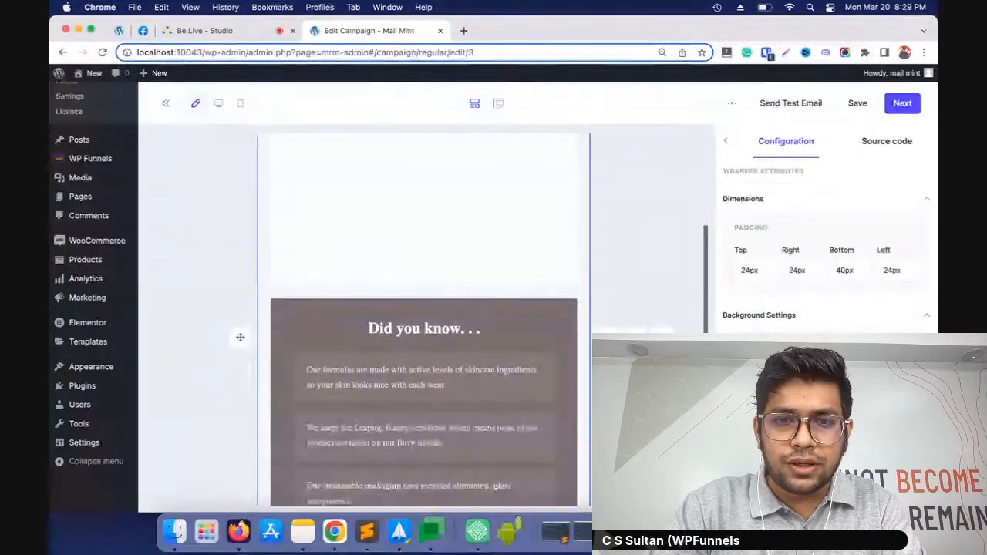
key(Delete)
Add an empty Wrapper block to the email and place a Footer block inside it
drag(806, 266, 423, 182)
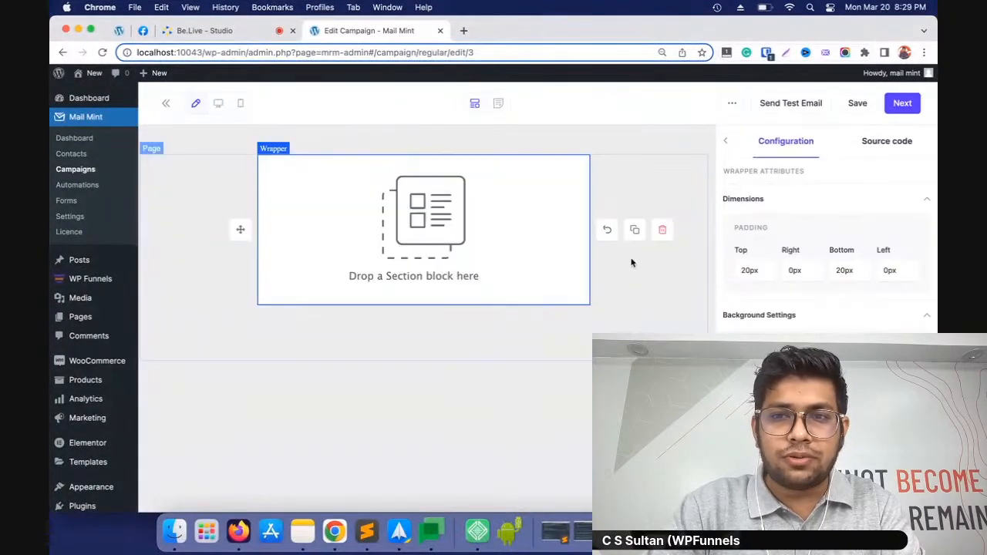
click(734, 143)
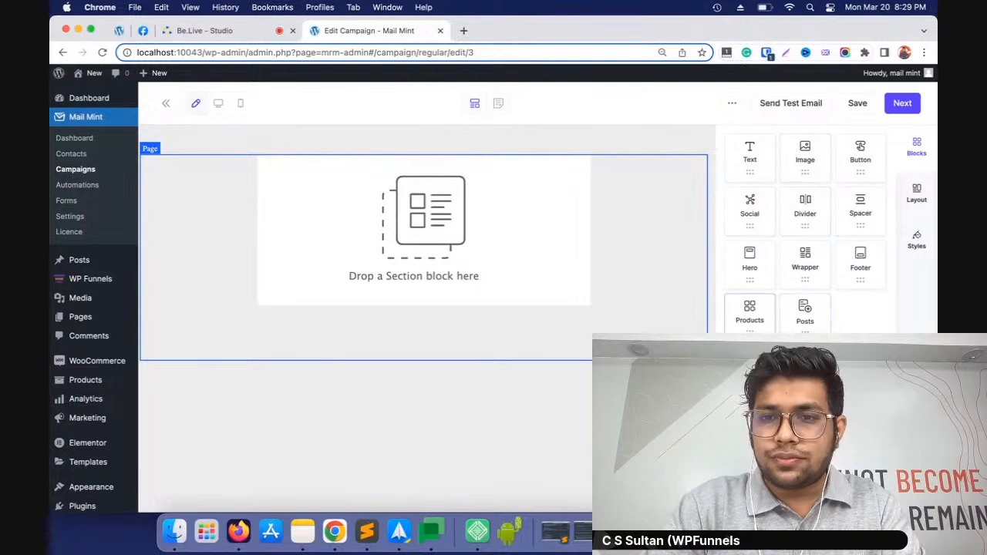
drag(861, 262, 455, 272)
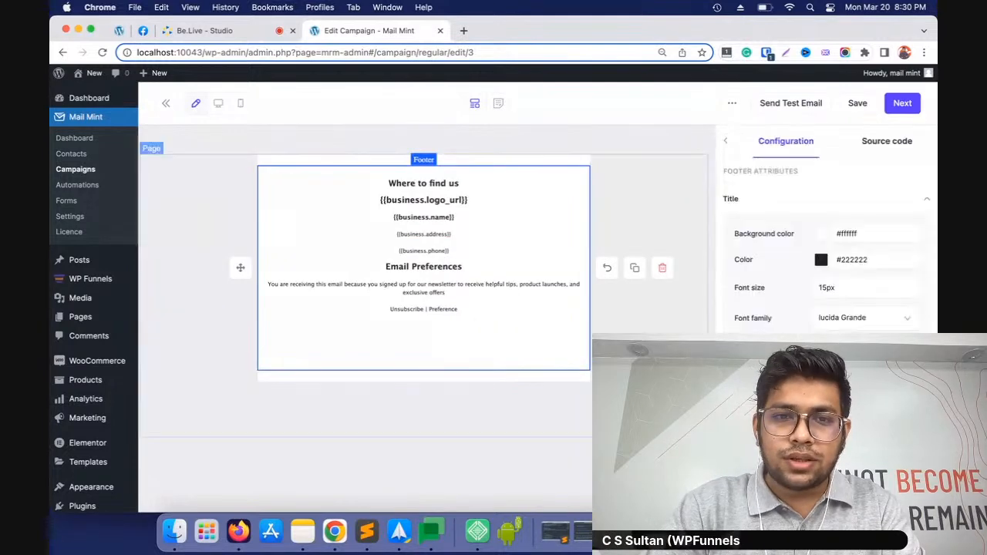
Add a Text block above the footer's wrapper and select a word of its placeholder text
click(731, 143)
drag(738, 145, 506, 160)
triple_click(331, 165)
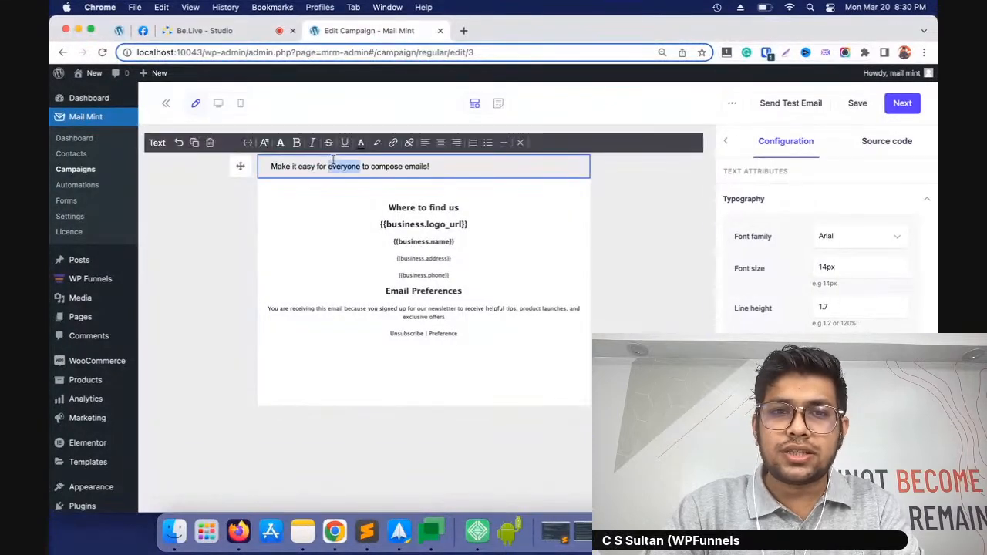
Place an Image block inside the wrapper, above the footer
click(729, 143)
drag(806, 154, 511, 185)
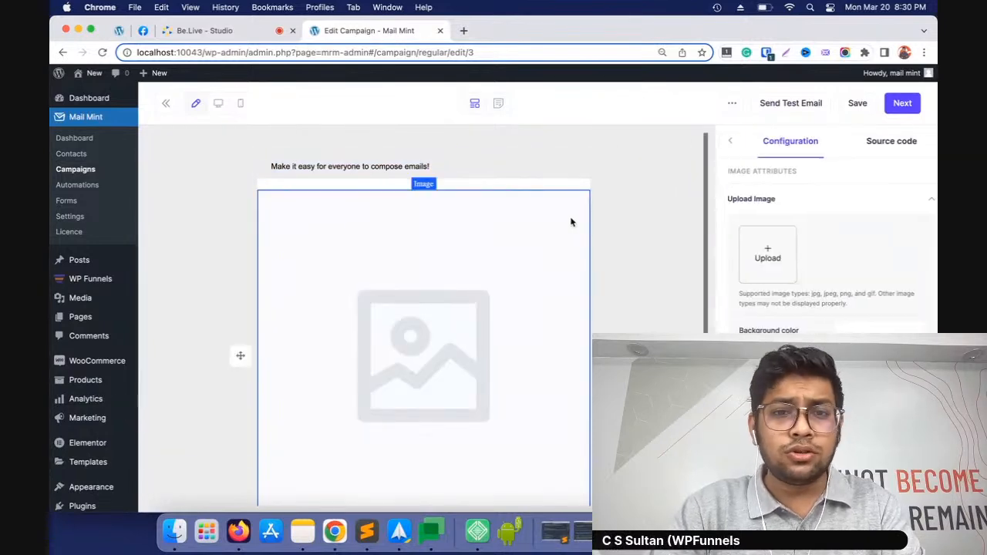
click(727, 143)
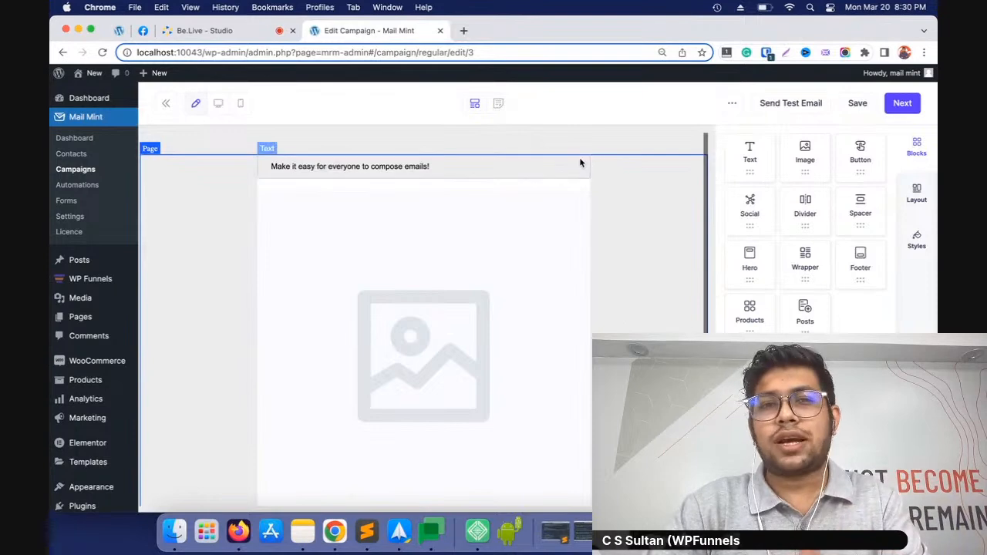
View the email in the Classic Editor, return to the visual builder, and check the Send Test Email dialog without sending
click(499, 104)
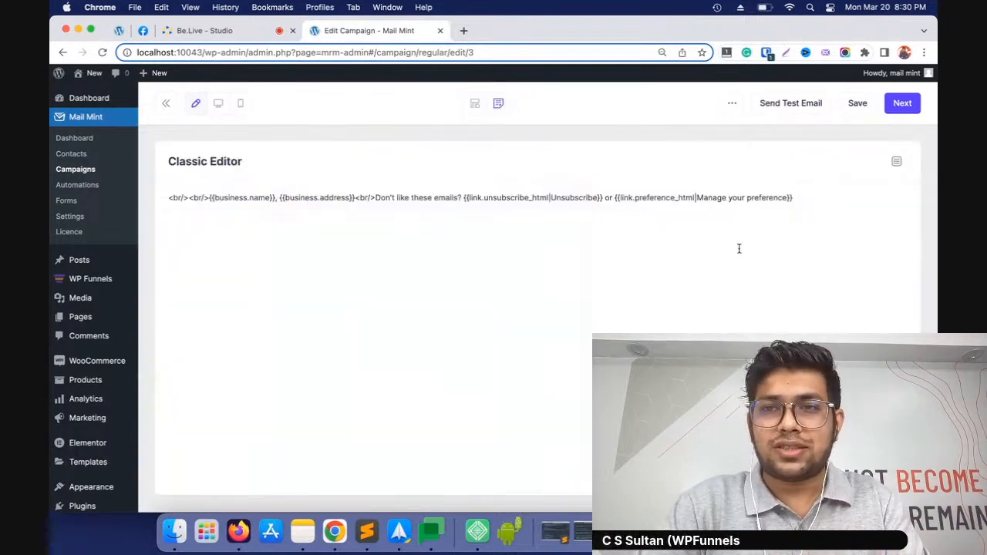
click(475, 103)
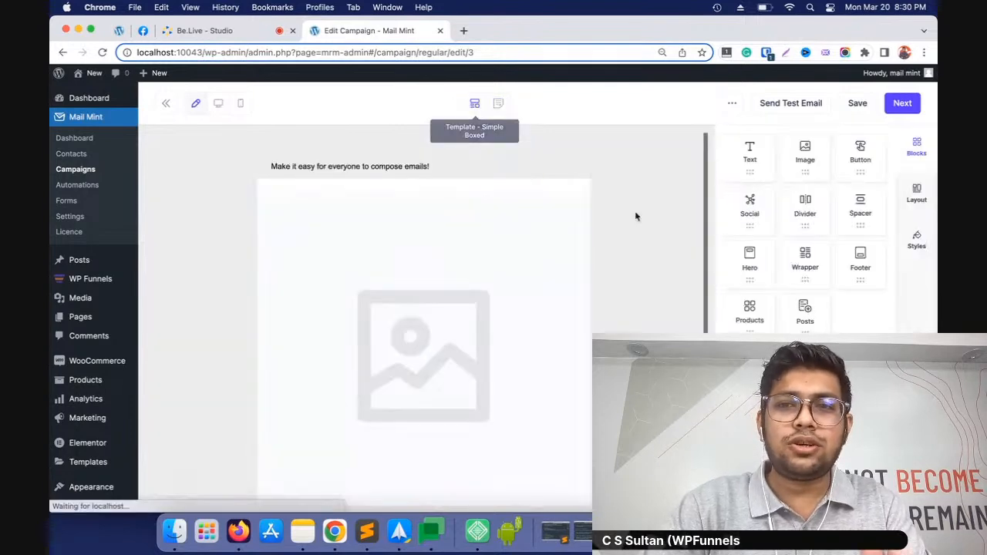
click(795, 105)
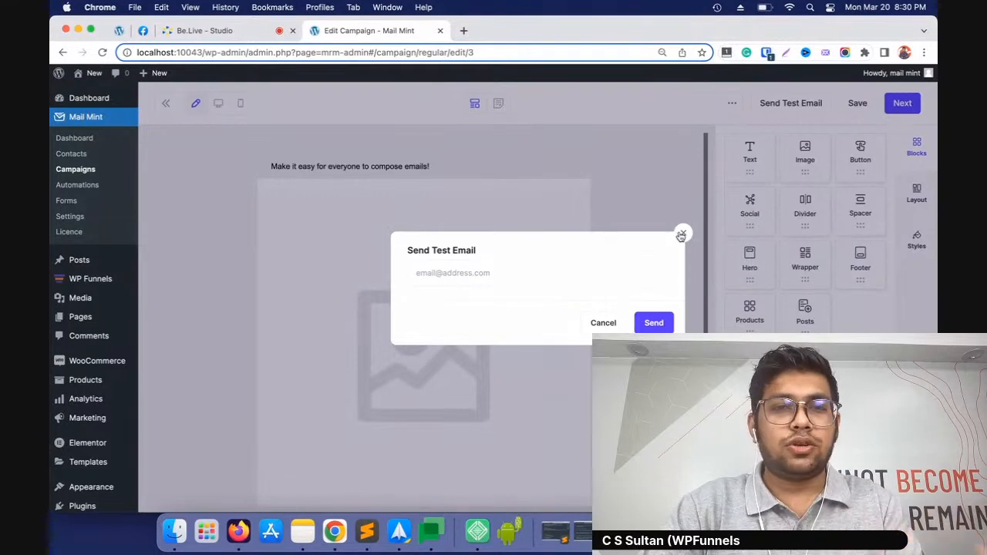
click(682, 233)
click(863, 106)
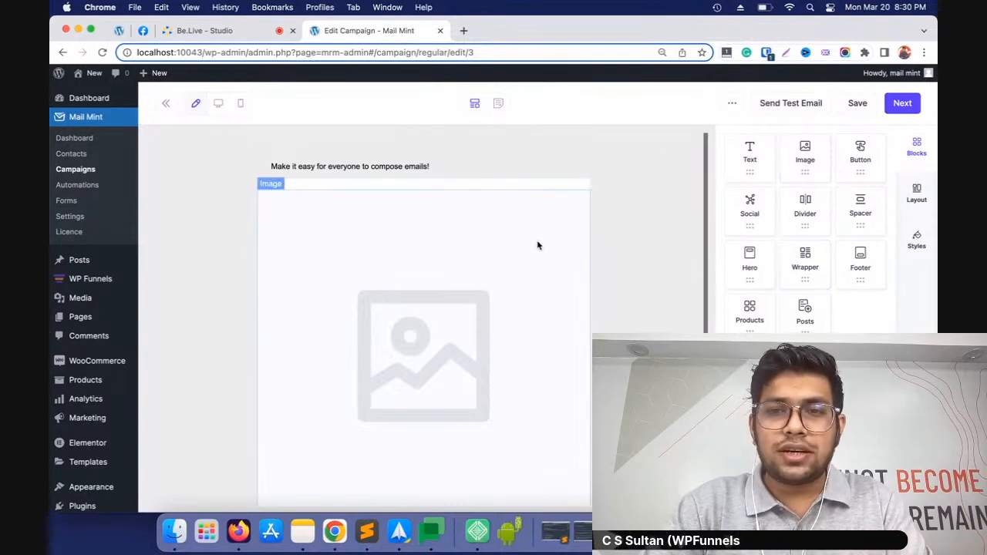
Look through the available column layouts and the theme style settings, and return to the list of blocks
click(917, 199)
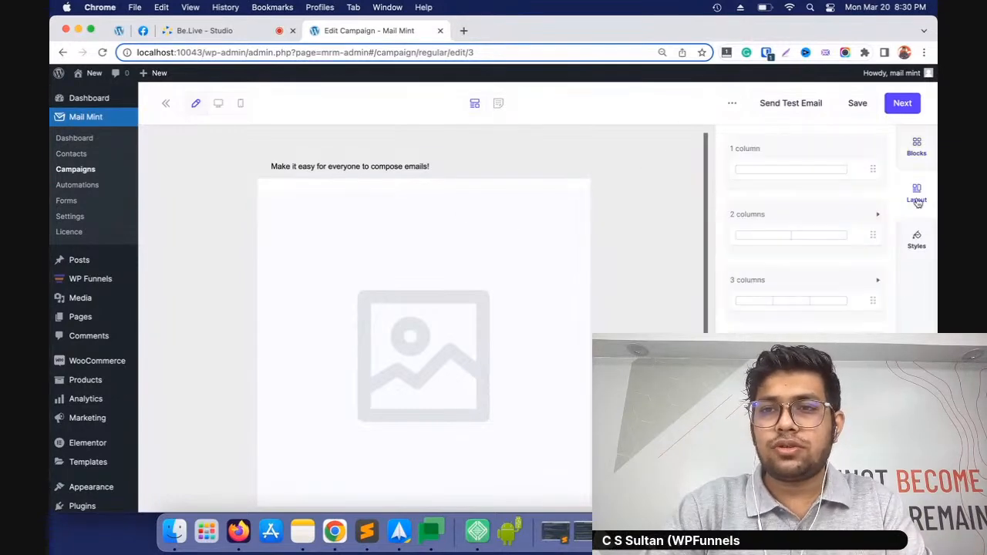
click(917, 245)
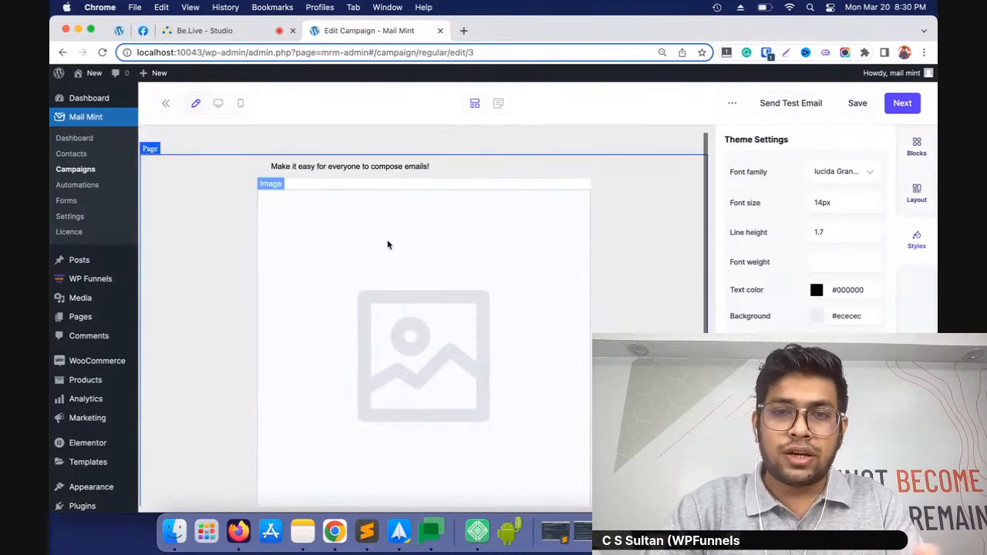
click(925, 152)
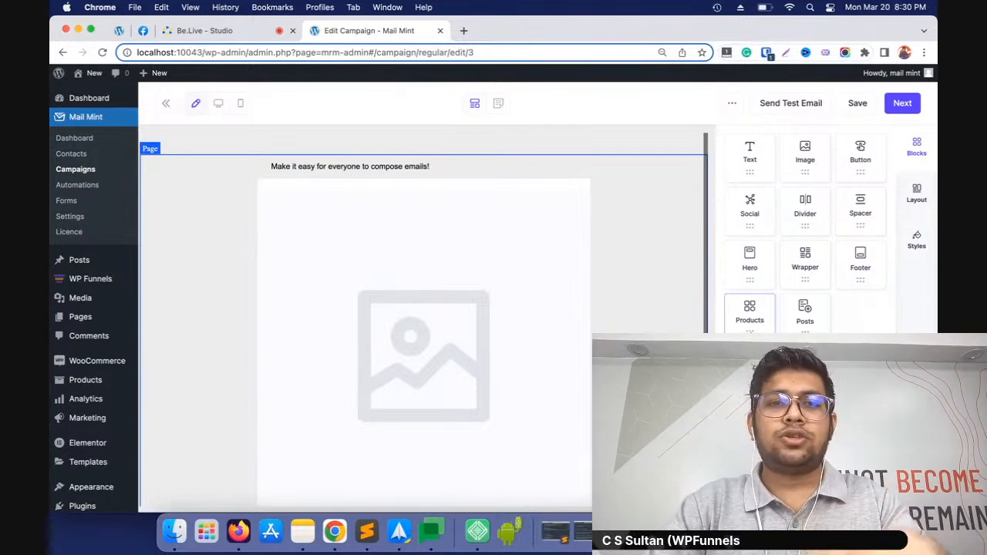
Place a Products block above the image and have it show products from the Tshirts category
drag(750, 311, 501, 206)
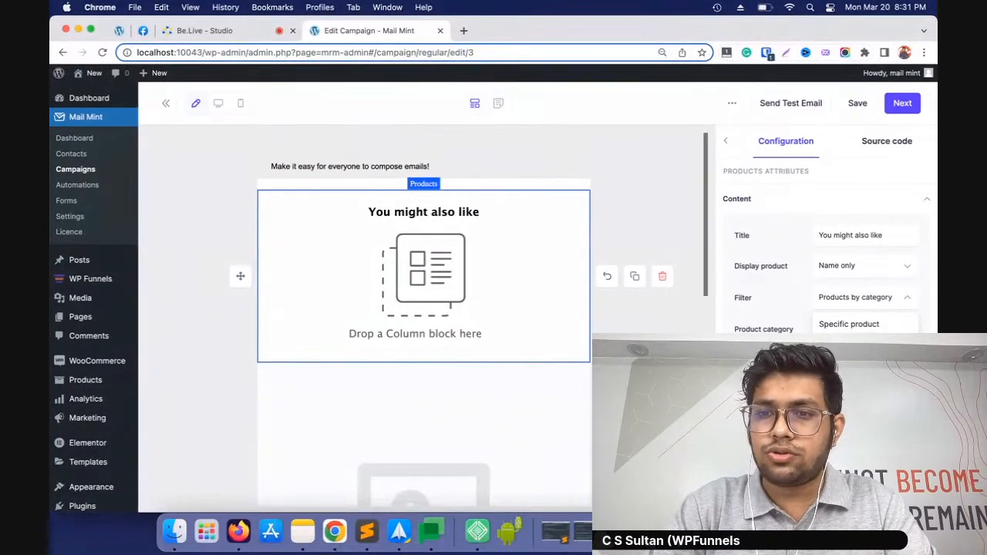
click(886, 305)
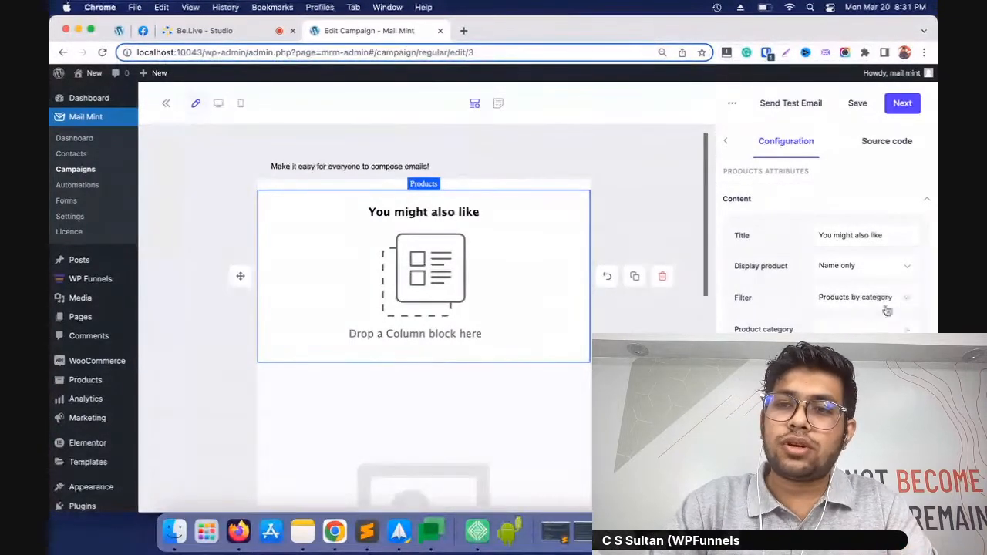
click(887, 340)
click(887, 330)
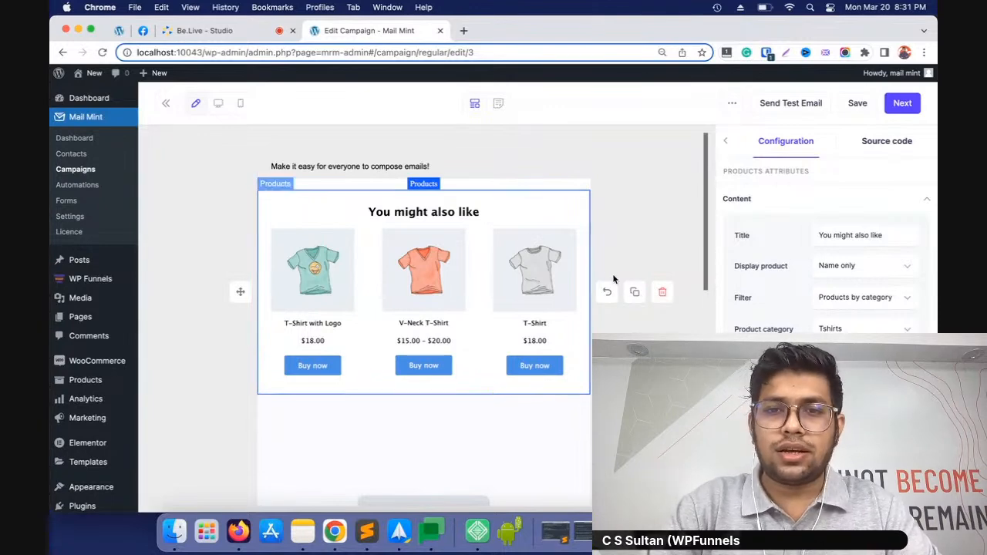
Delete the wrapper with its products, image and footer, and add an empty Wrapper block below the text
click(661, 292)
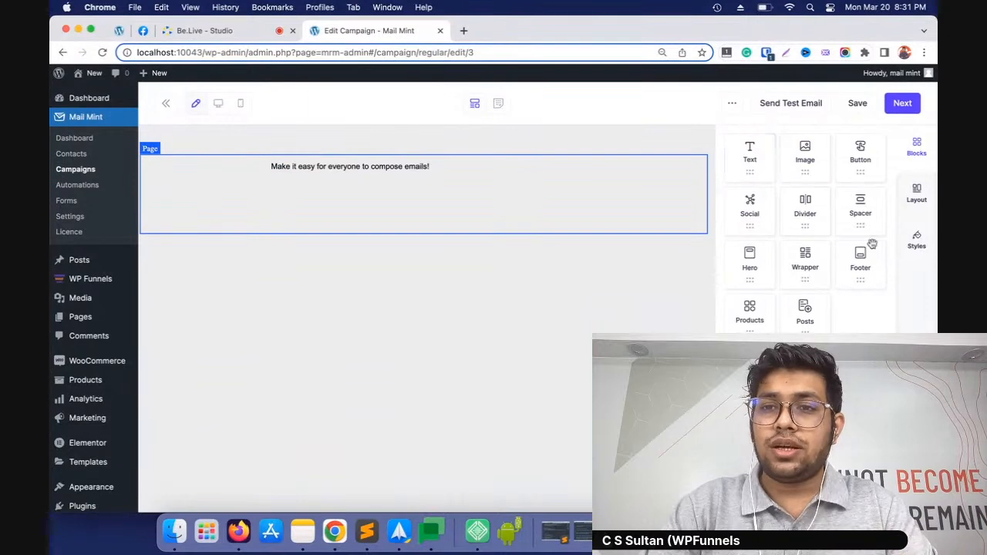
drag(806, 266, 406, 179)
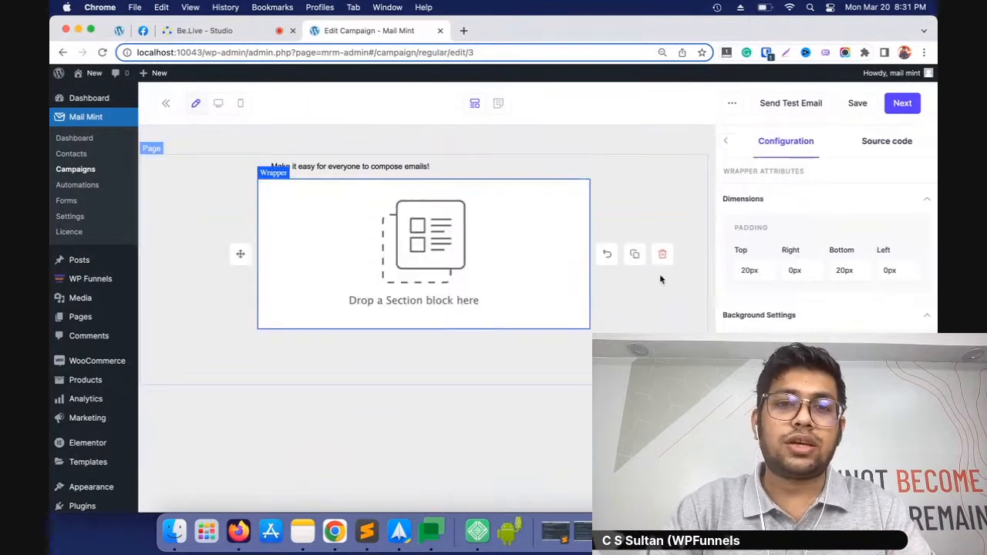
click(725, 140)
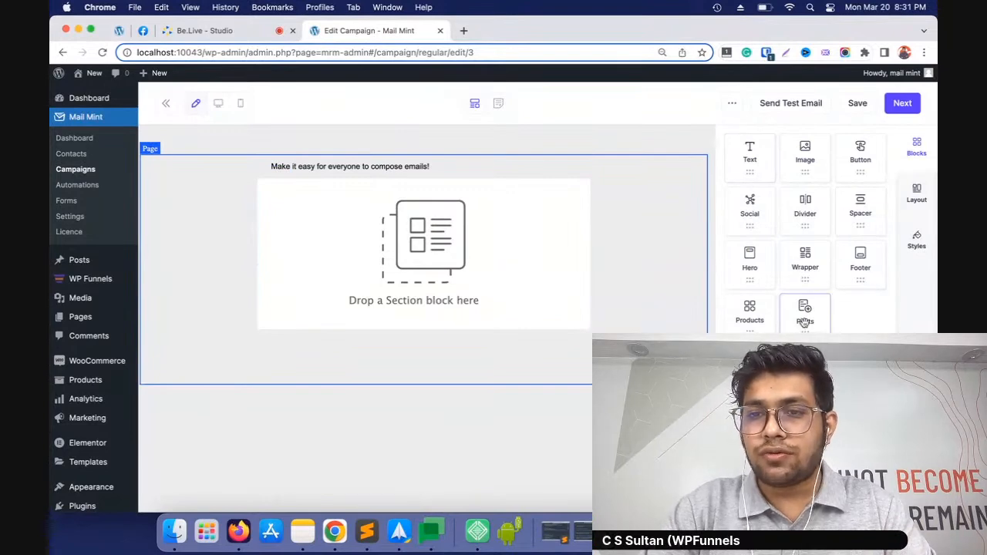
Place a Posts block inside the empty wrapper, filter it by Recent posts, and review the resulting email layout
drag(809, 332, 390, 271)
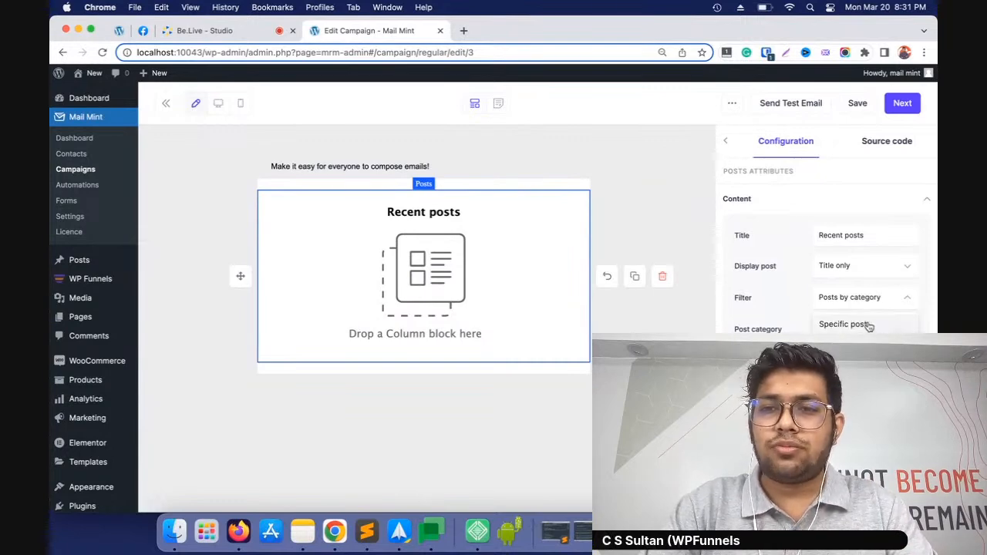
click(870, 325)
click(907, 301)
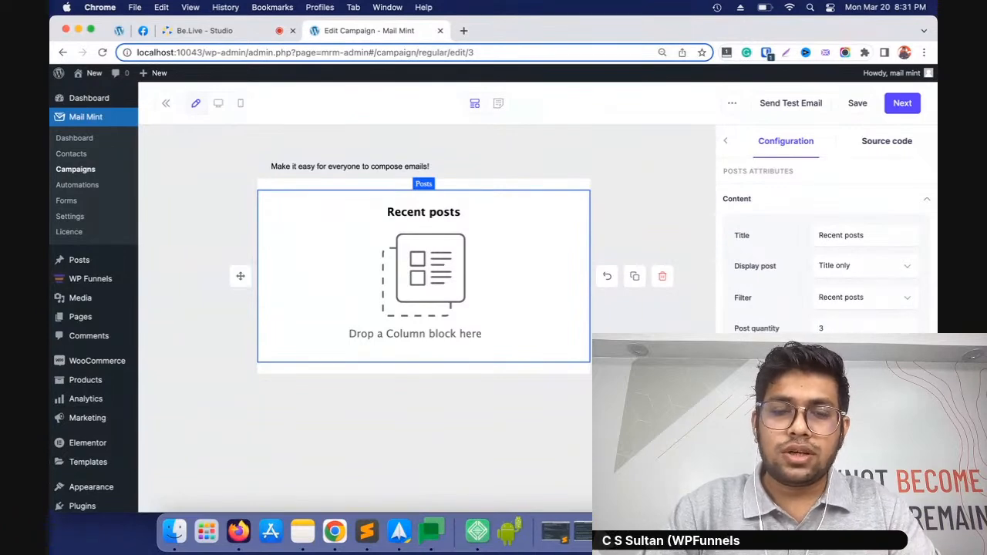
scroll(489, 306, down, 5)
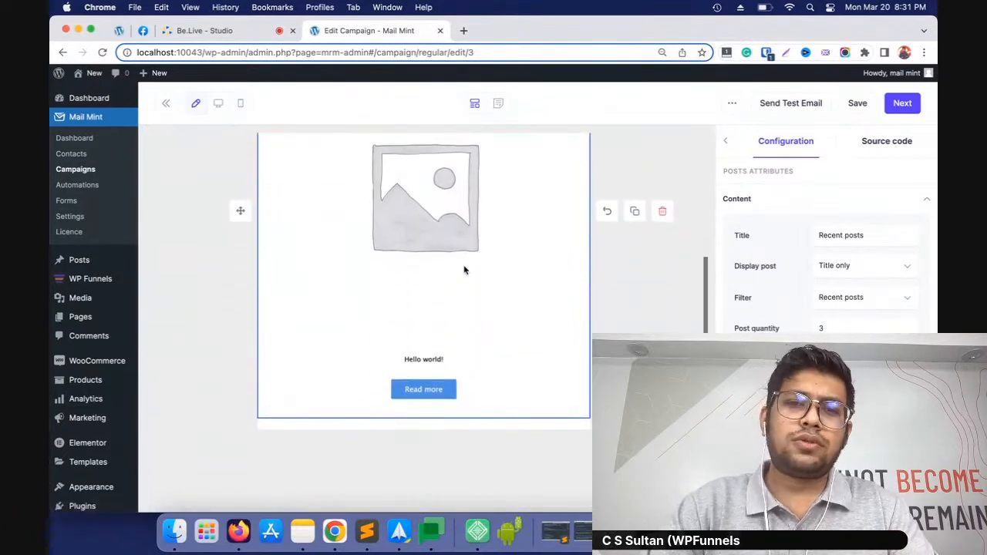
scroll(495, 290, up, 4)
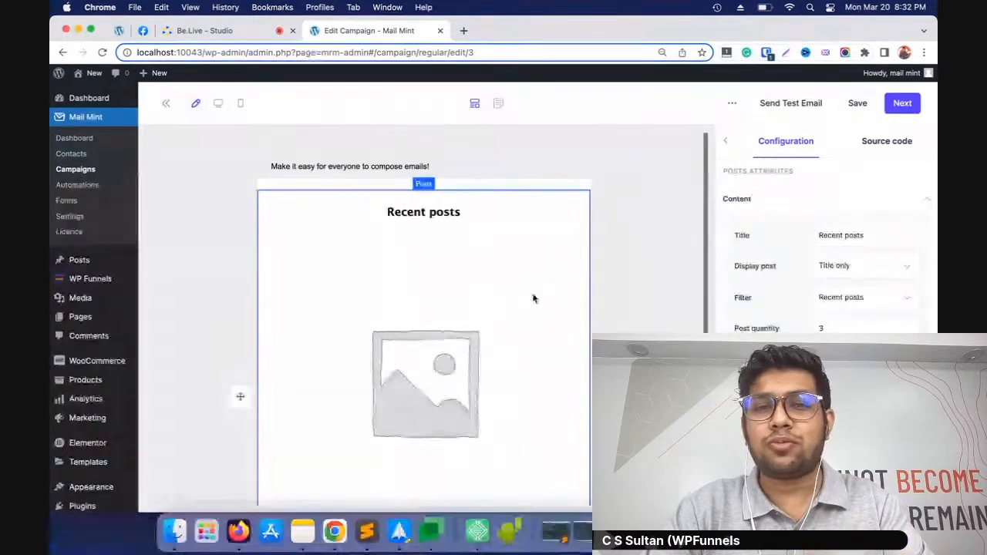
scroll(533, 298, down, 5)
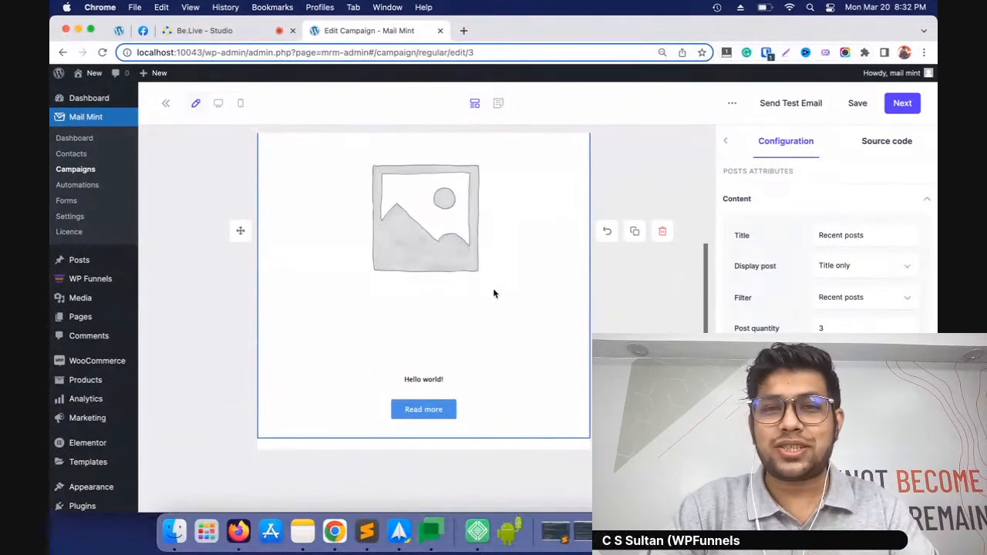
scroll(493, 293, up, 5)
scroll(416, 276, down, 3)
scroll(571, 320, up, 4)
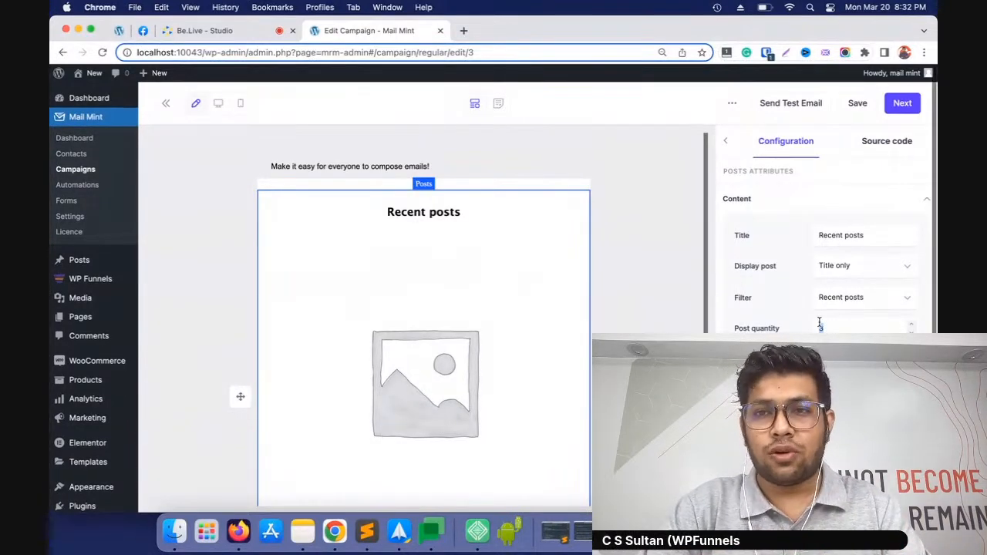
Save the email design and proceed to the campaign's settings
click(851, 103)
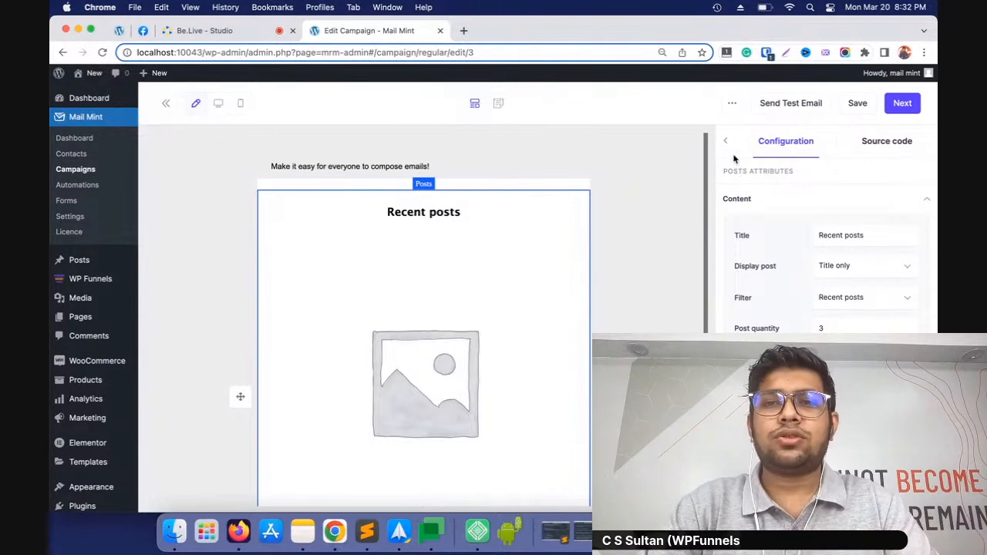
click(728, 145)
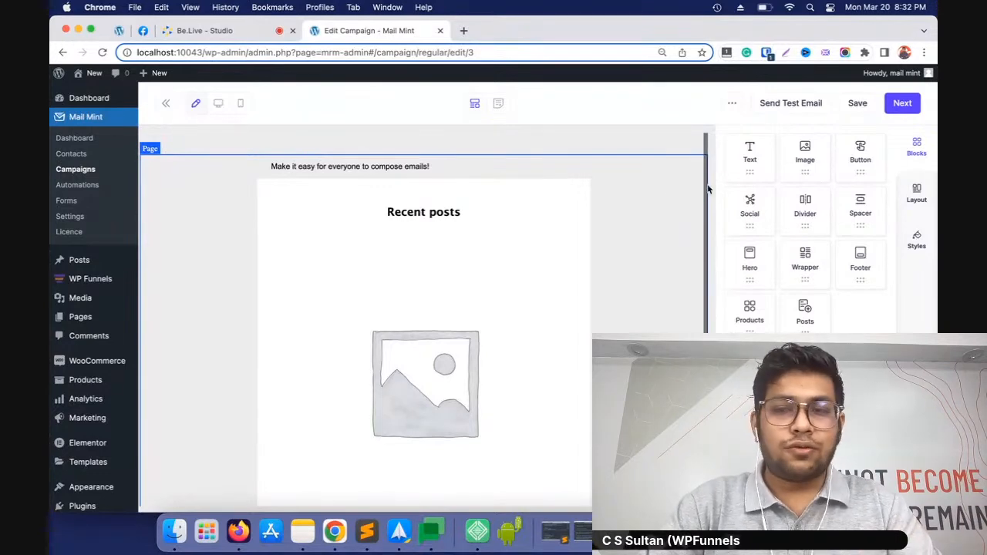
click(900, 105)
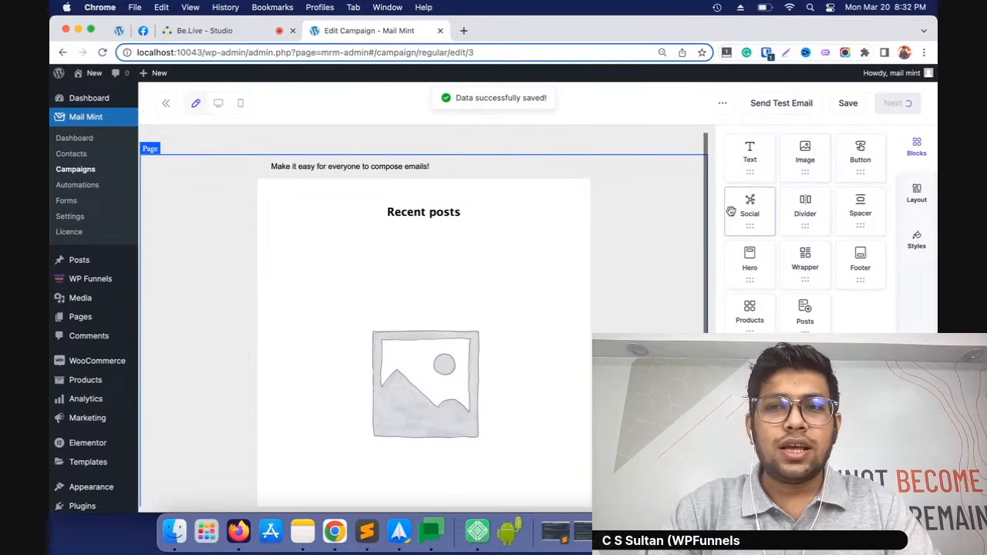
Check the scheduling option for publishing the campaign, and send the campaign immediately instead
scroll(779, 316, down, 3)
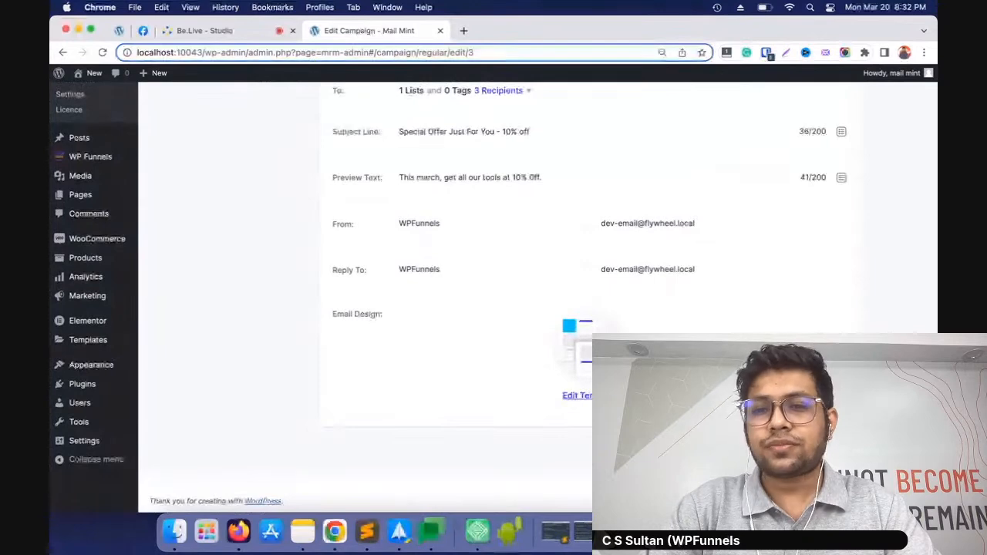
click(824, 457)
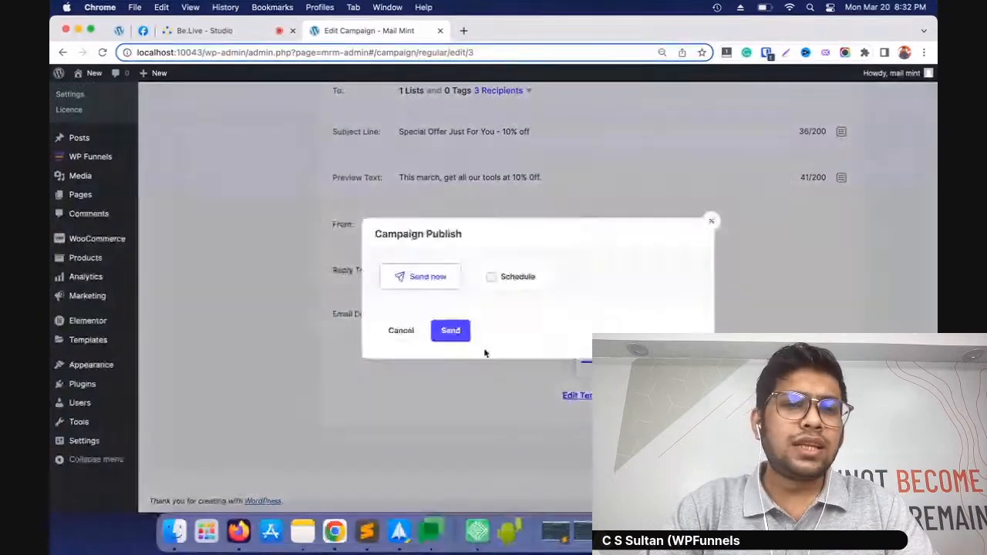
click(514, 277)
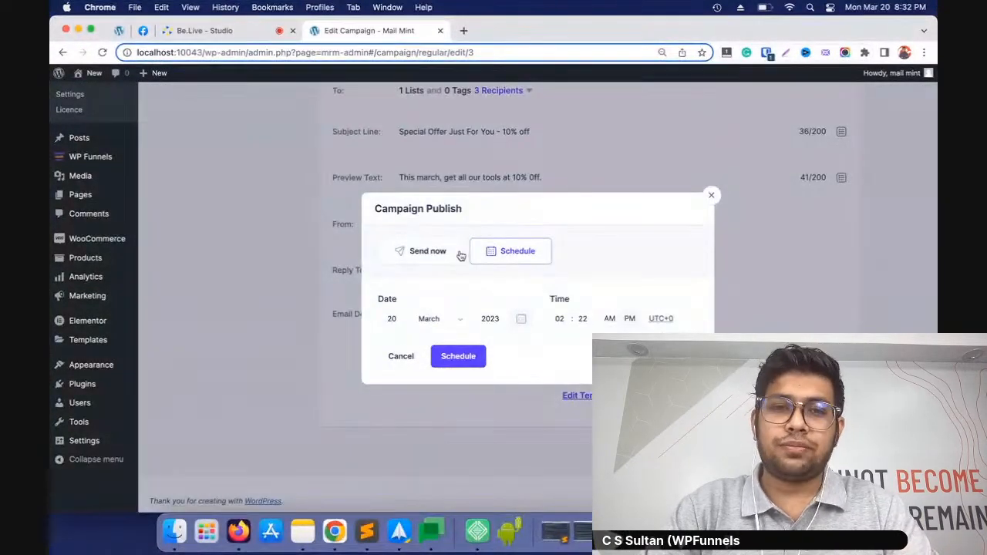
click(432, 252)
click(451, 331)
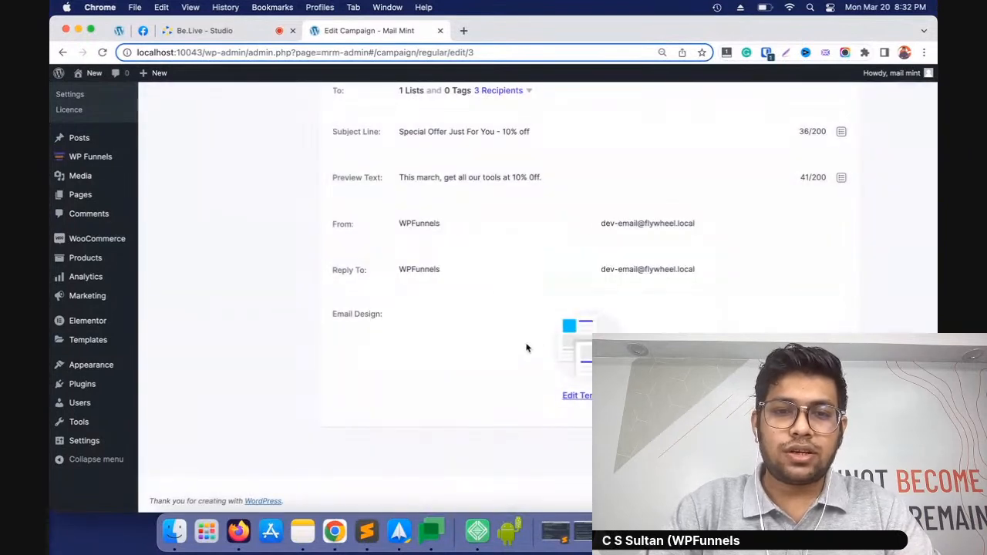
Check the sent campaign's details and statistics, and return to the Campaigns list
scroll(258, 170, down, 3)
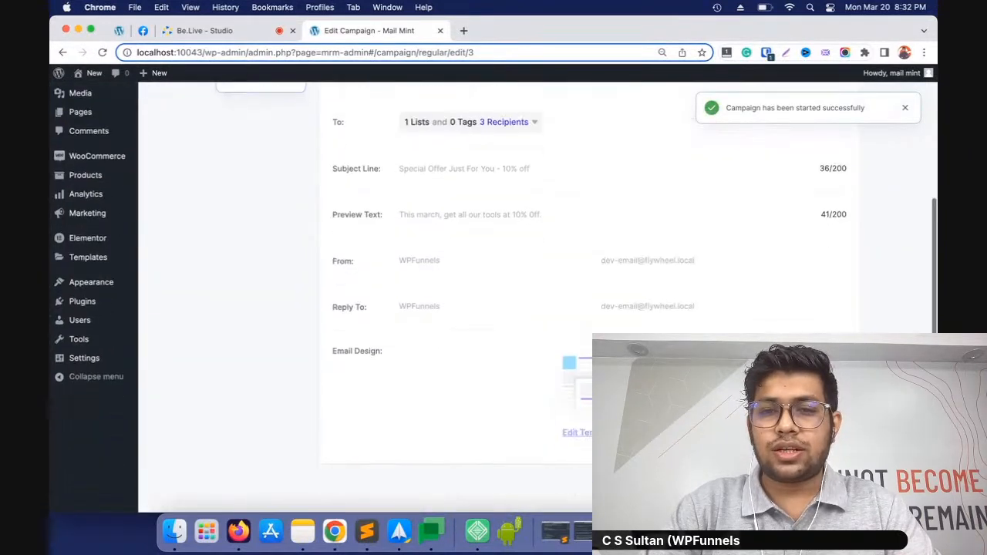
scroll(258, 170, up, 5)
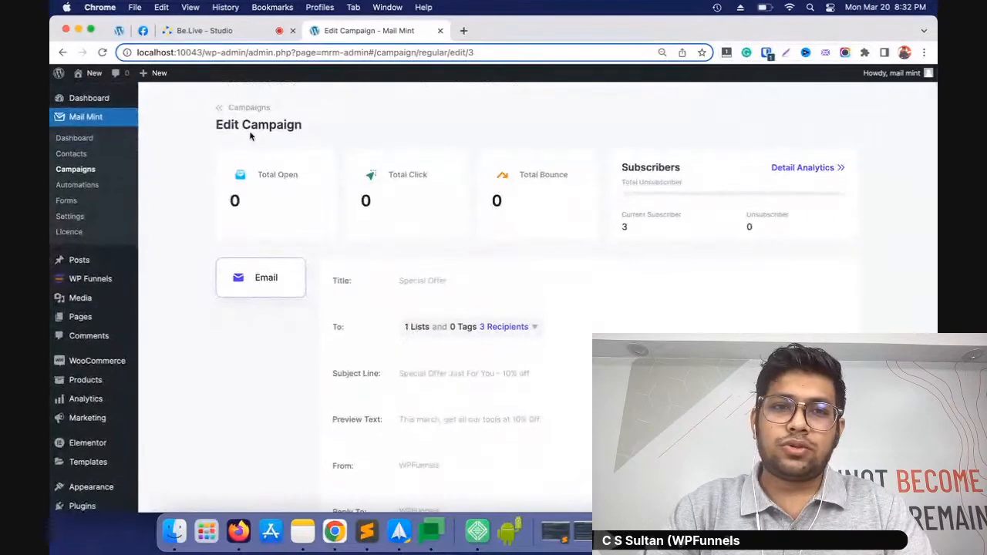
click(249, 108)
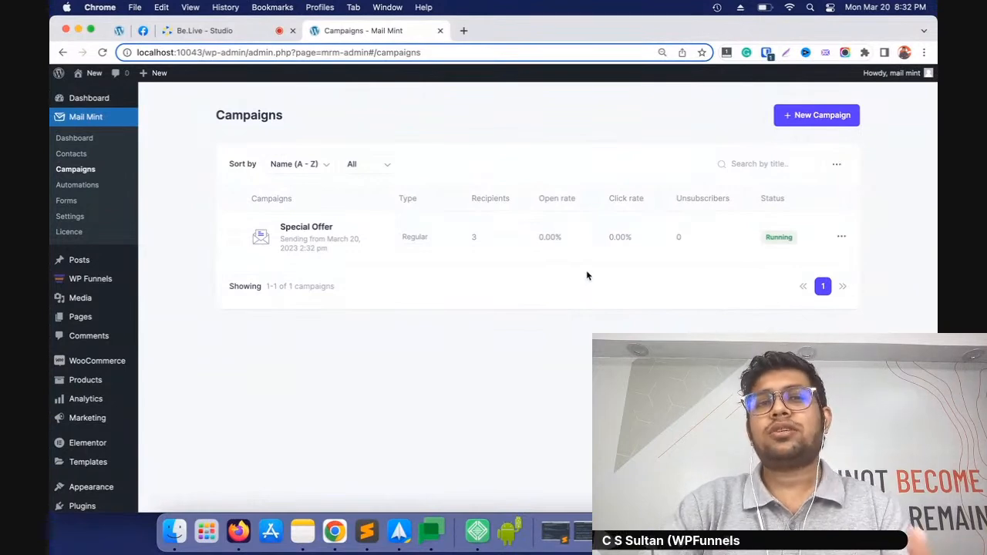
Start creating a new Email Sequence Campaign from the Campaigns list
scroll(576, 267, up, 1)
scroll(576, 270, down, 1)
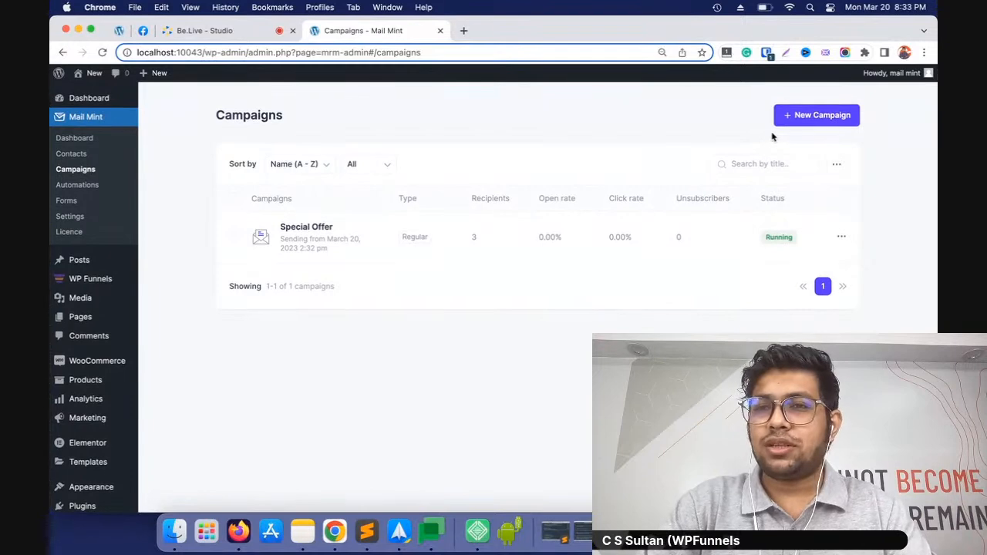
click(790, 120)
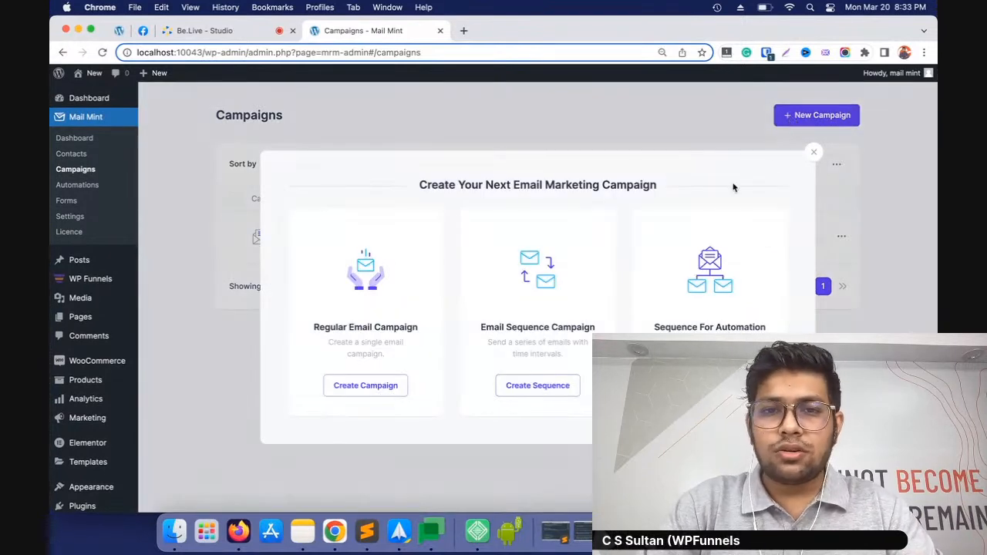
click(528, 387)
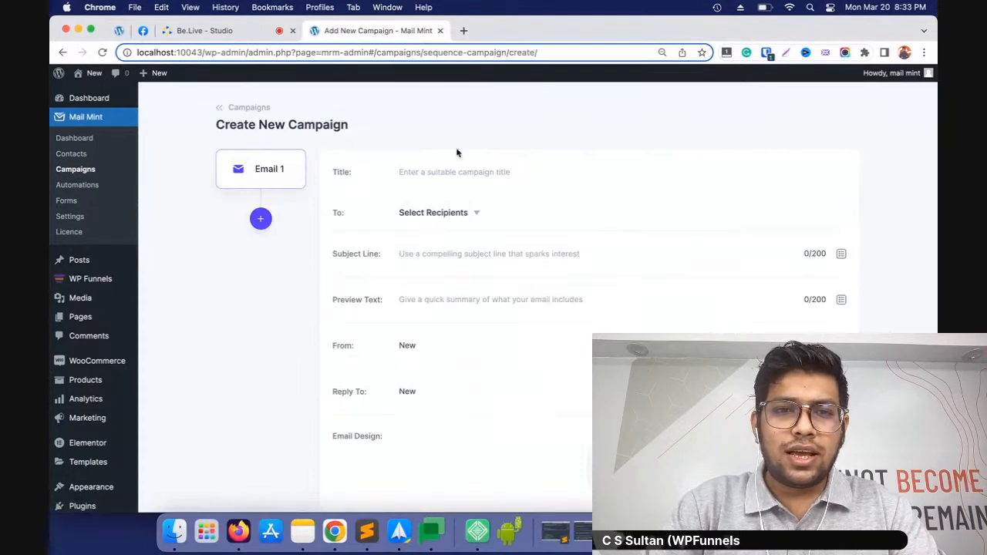
Add a second email to the sequence campaign and set its delay to 1 hour
scroll(644, 323, down, 2)
scroll(576, 331, up, 2)
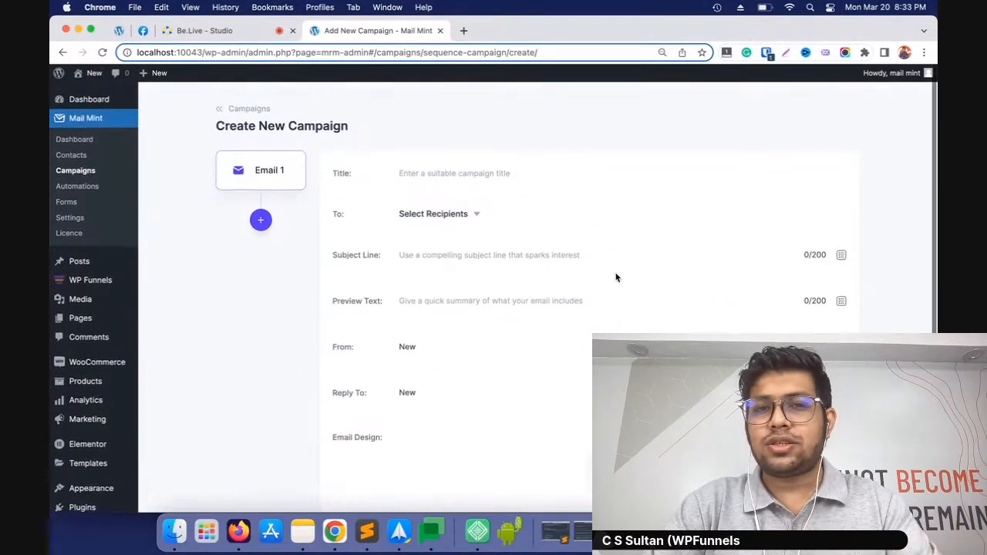
click(261, 221)
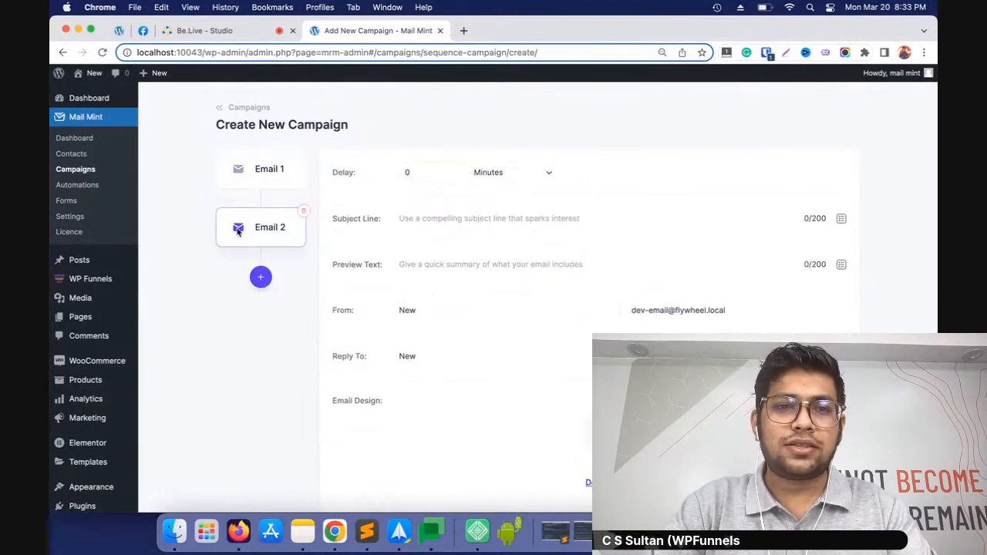
scroll(463, 216, down, 3)
scroll(454, 185, up, 3)
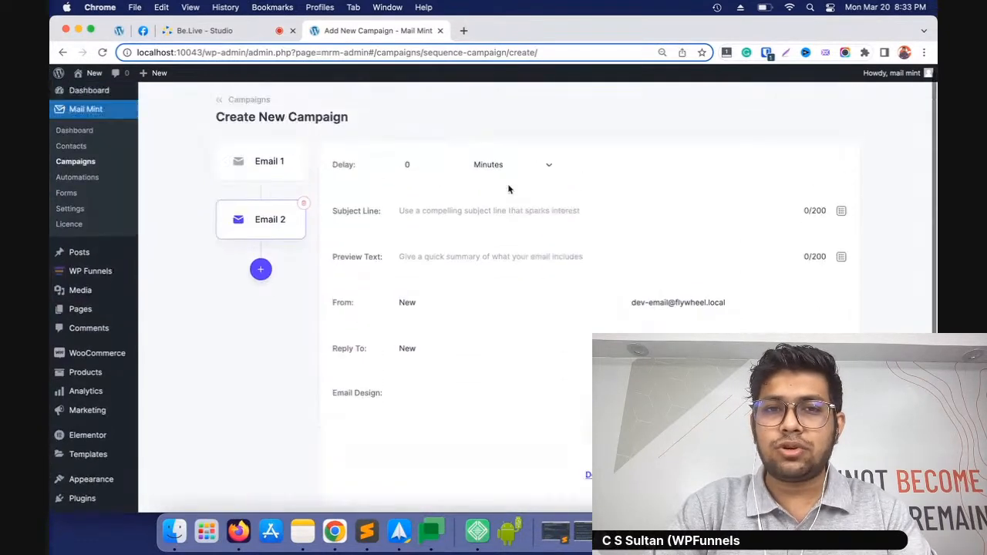
click(447, 170)
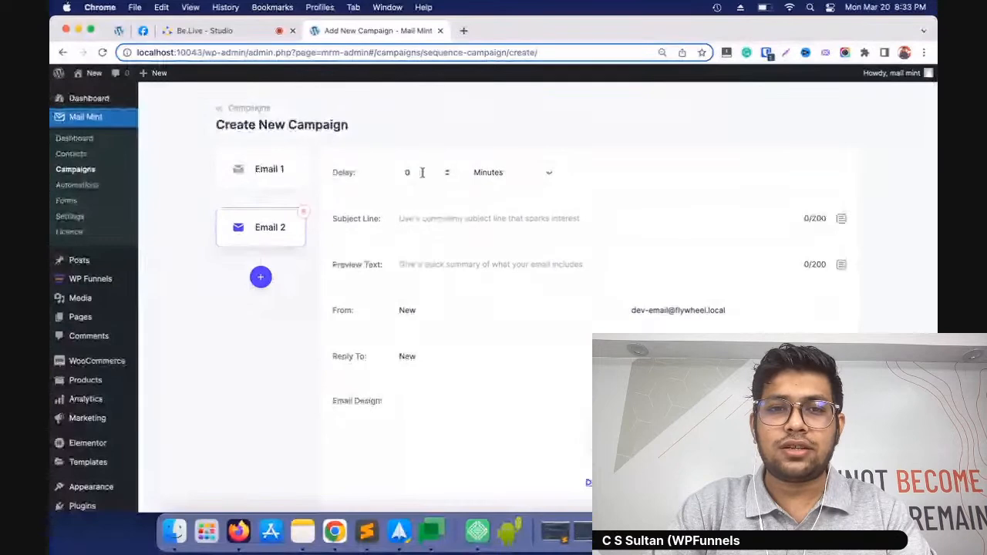
click(493, 176)
click(519, 186)
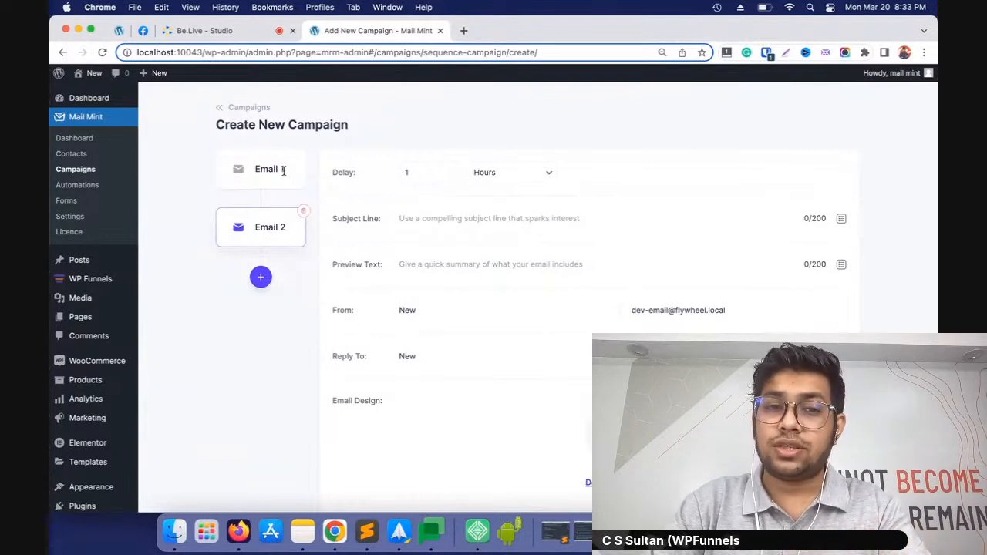
Add a third email to the sequence and set its delay to 2 days
click(261, 280)
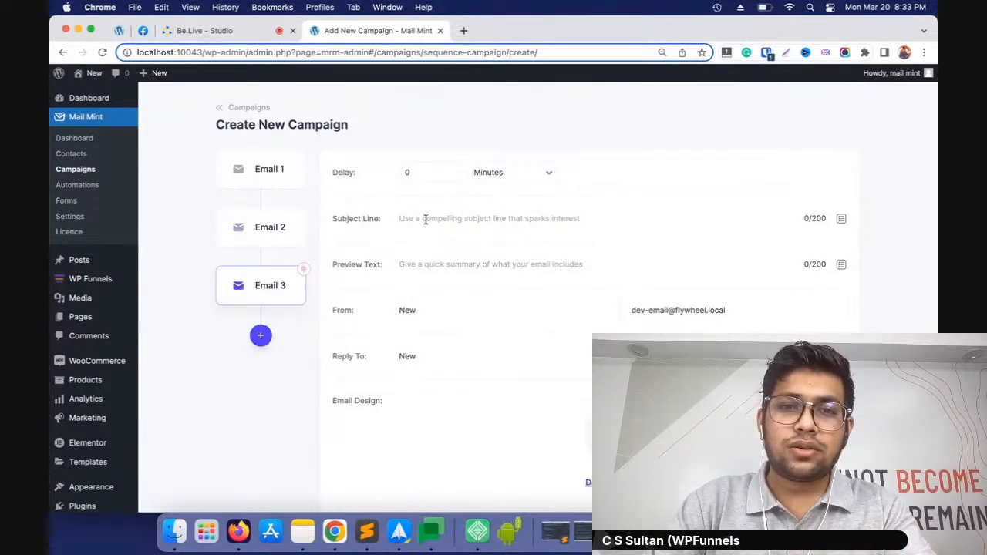
drag(416, 173, 392, 170)
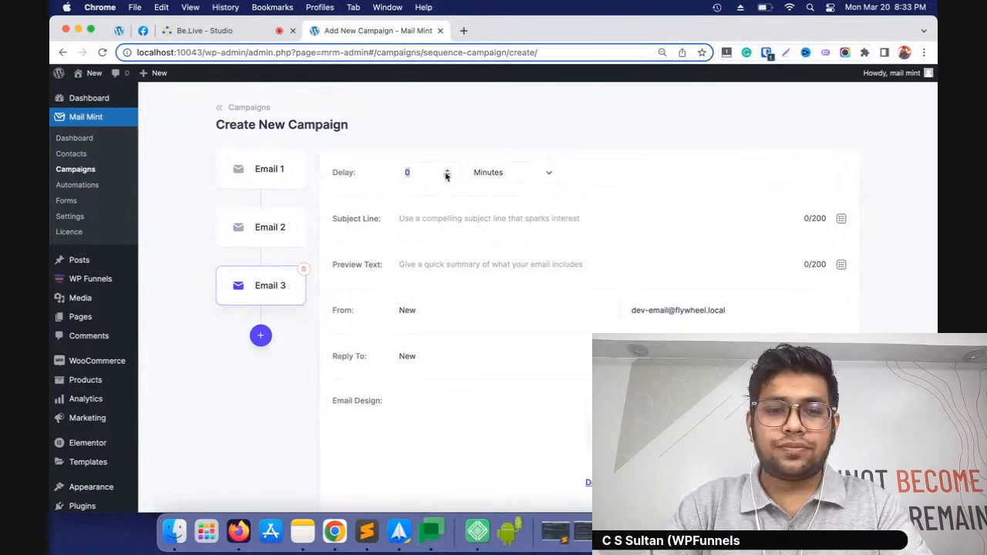
text(2)
click(500, 175)
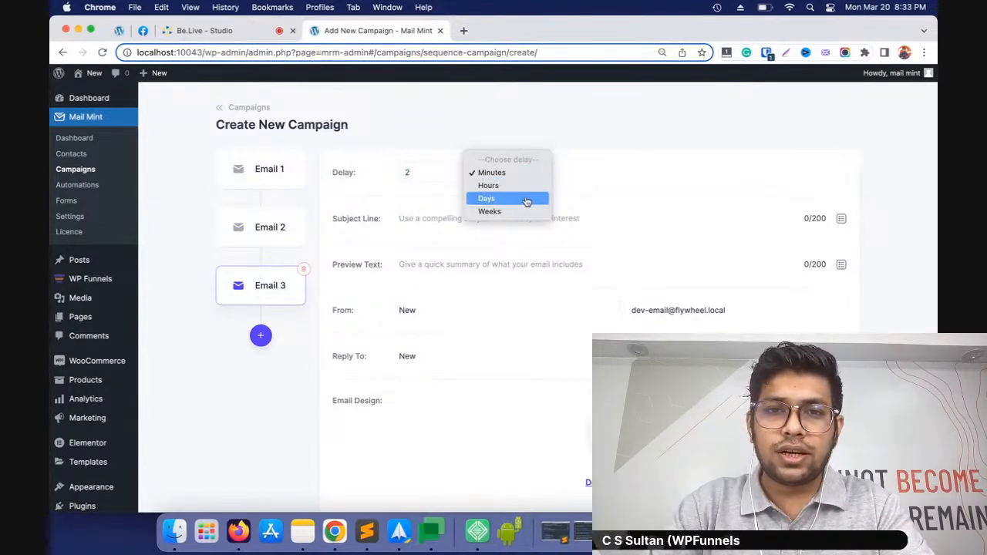
click(529, 198)
Review the settings of the three sequence emails, and leave the unsaved campaign for the Campaigns list
click(265, 168)
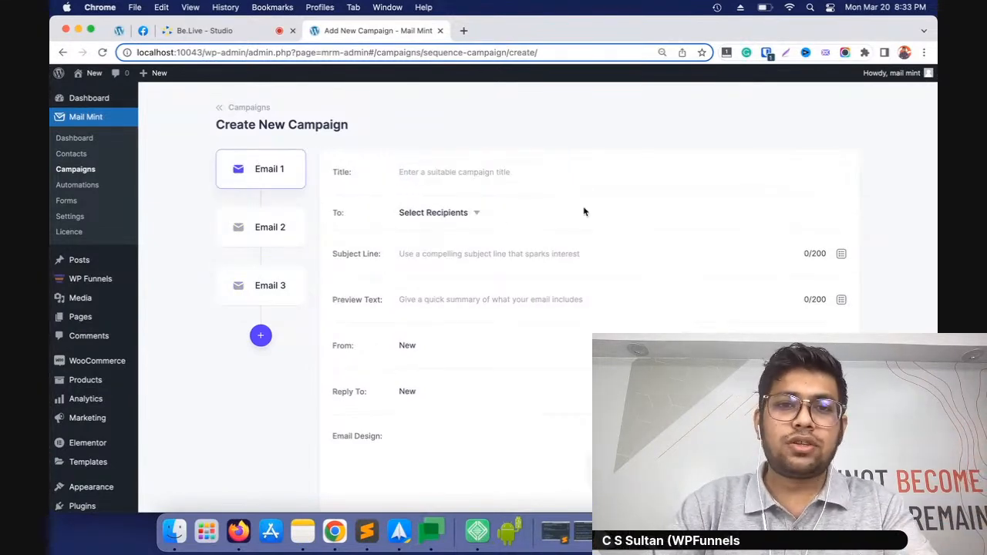
click(279, 232)
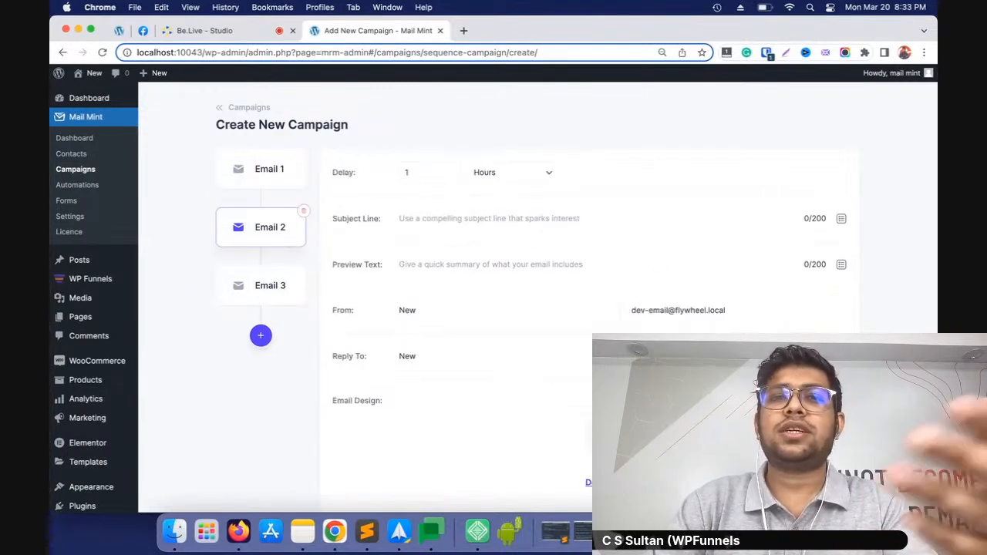
click(270, 285)
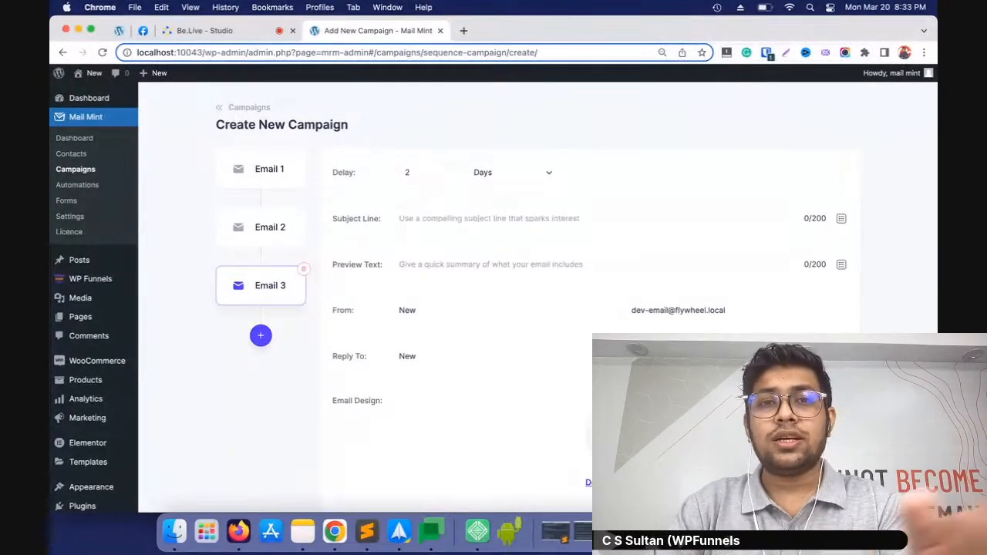
click(262, 109)
click(661, 328)
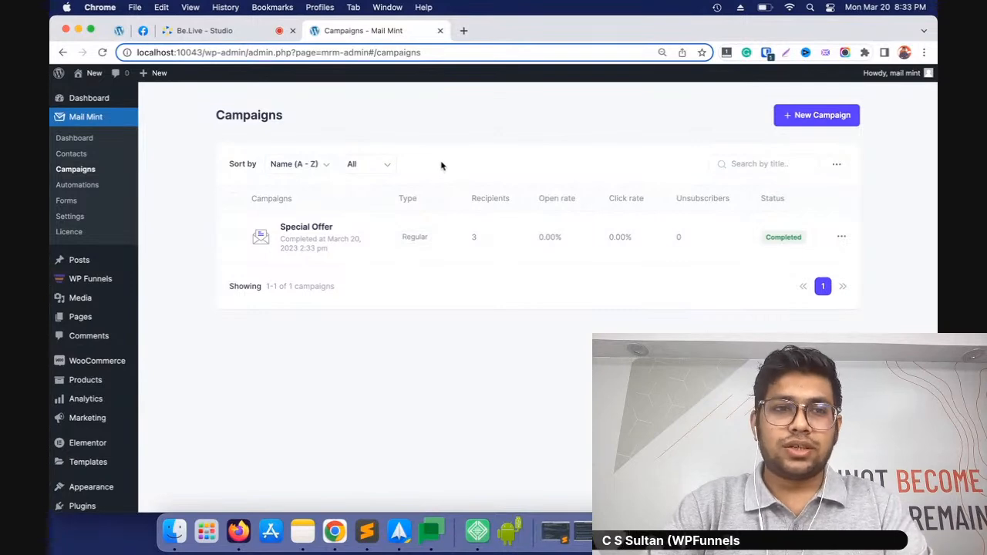
Create a new automation from the pre-built New User Welcome Email journey
click(86, 189)
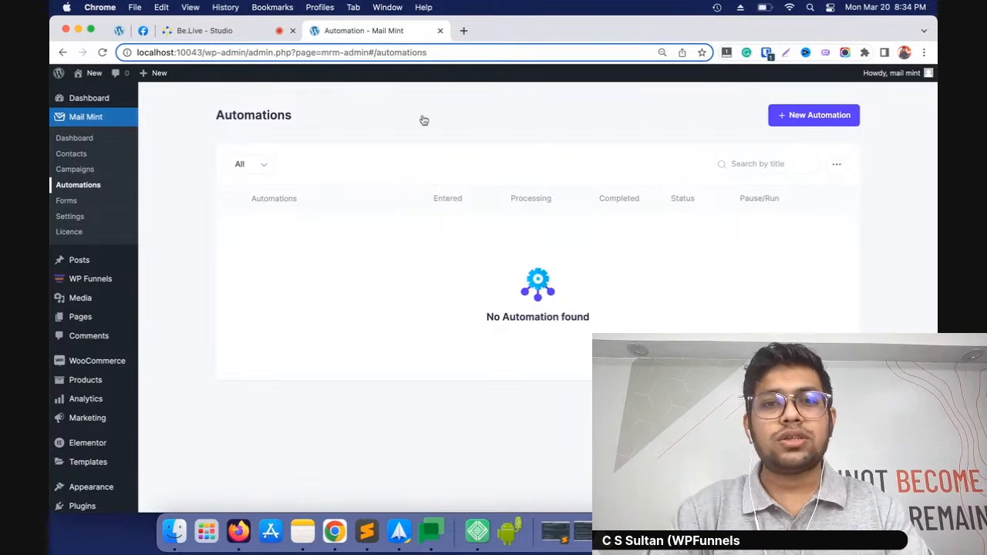
click(785, 116)
scroll(447, 328, down, 3)
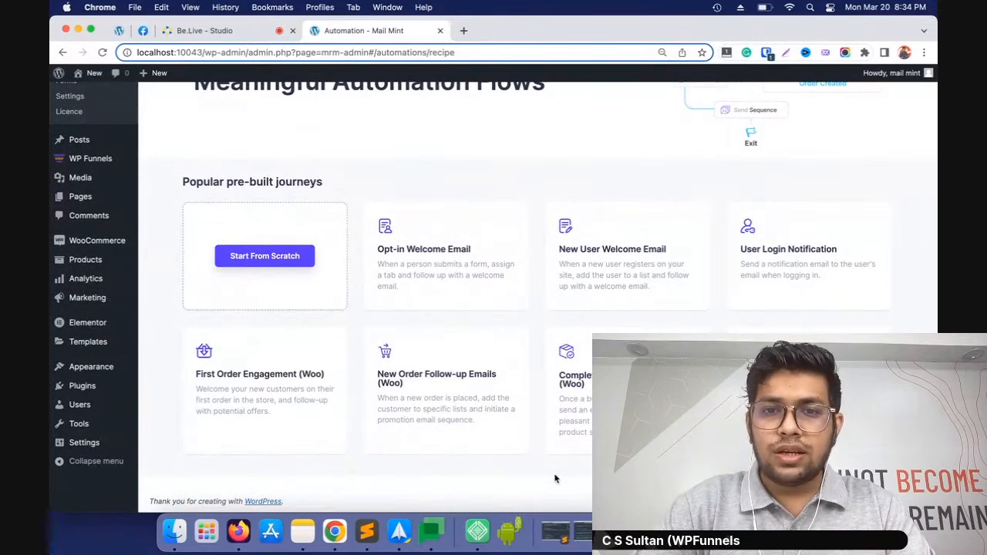
click(629, 257)
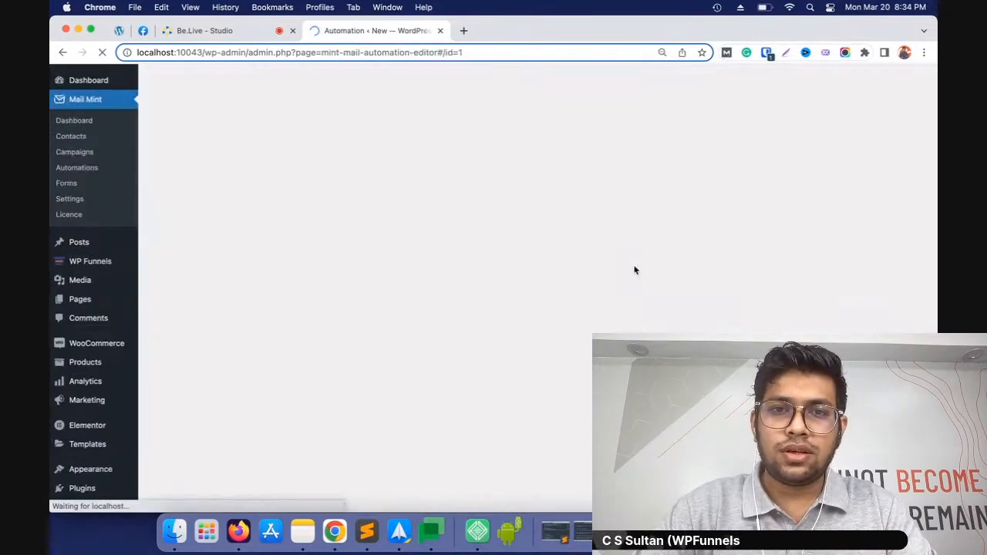
Check the workflow's New User Registration trigger, and assign List 1 in the Add To List(s) action
scroll(625, 263, down, 4)
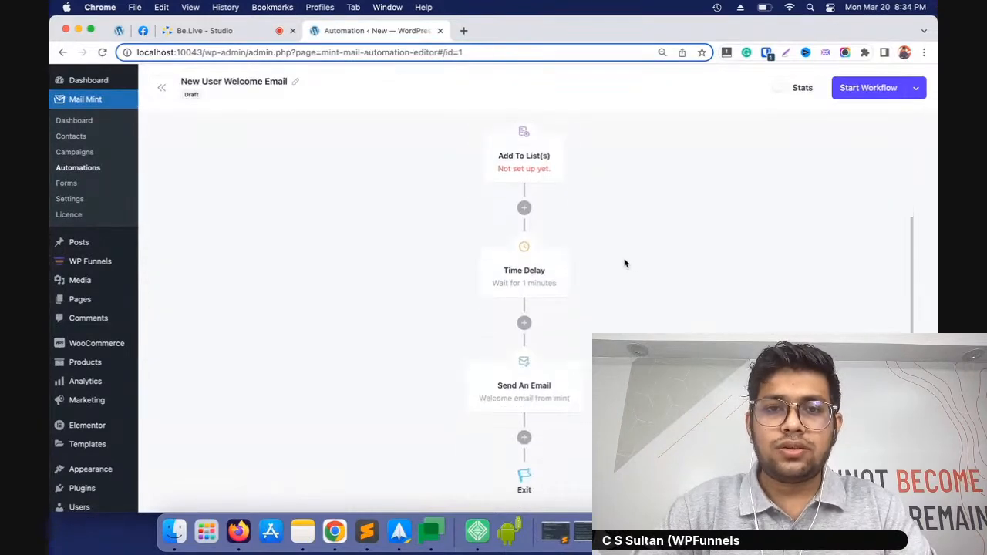
scroll(622, 264, up, 4)
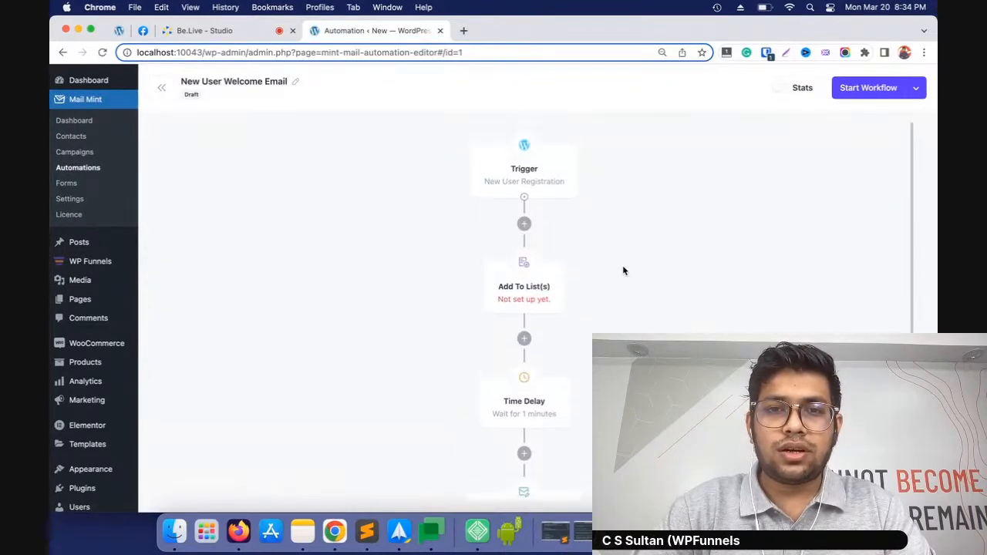
click(536, 178)
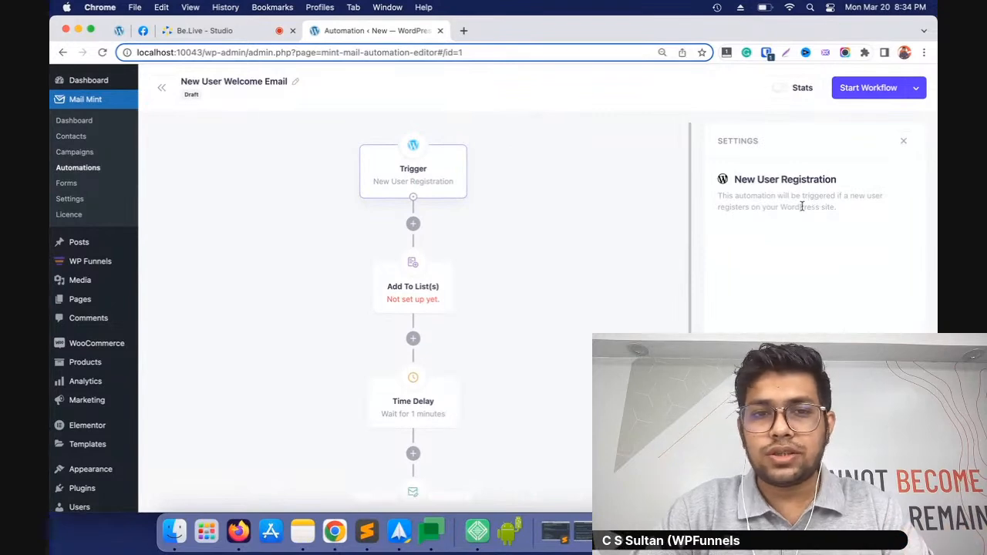
scroll(555, 237, down, 1)
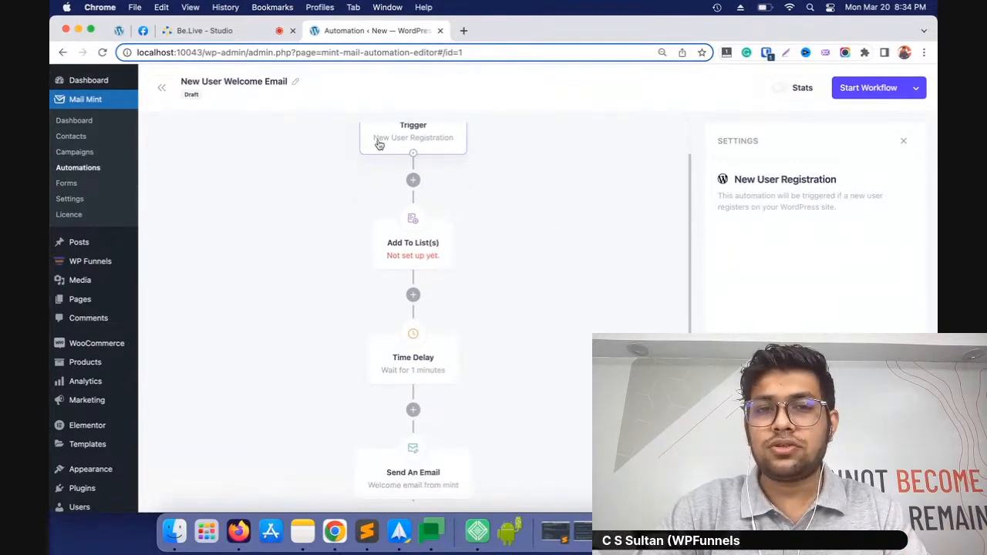
click(408, 252)
click(810, 237)
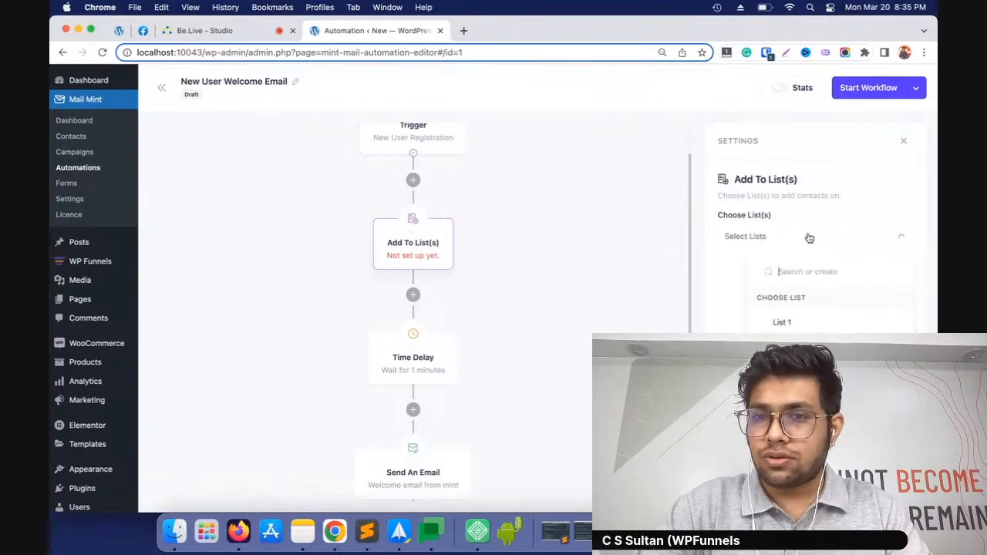
click(783, 322)
click(575, 286)
Examine the settings of the Time Delay and Send An Email actions in the welcome workflow
scroll(409, 307, down, 3)
click(418, 270)
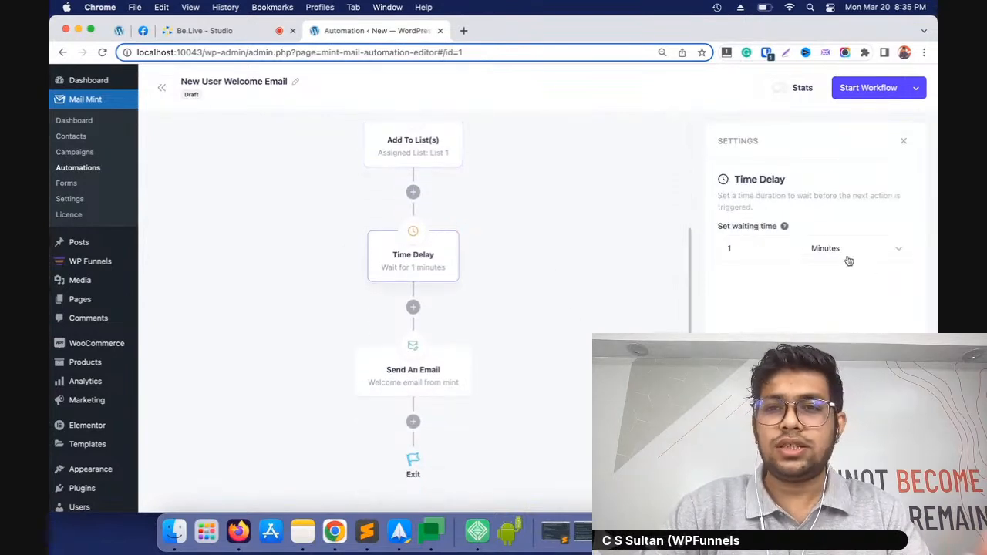
click(417, 374)
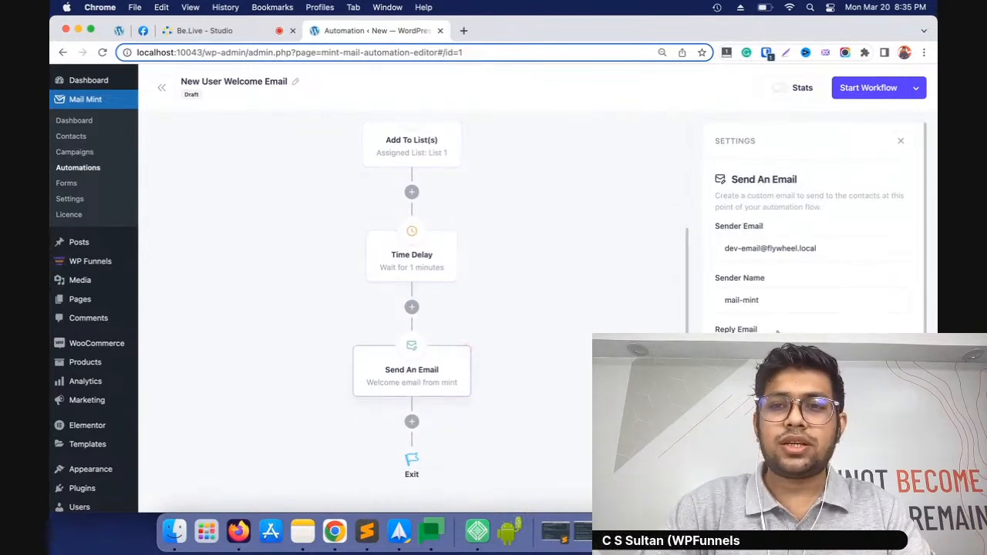
scroll(625, 284, up, 4)
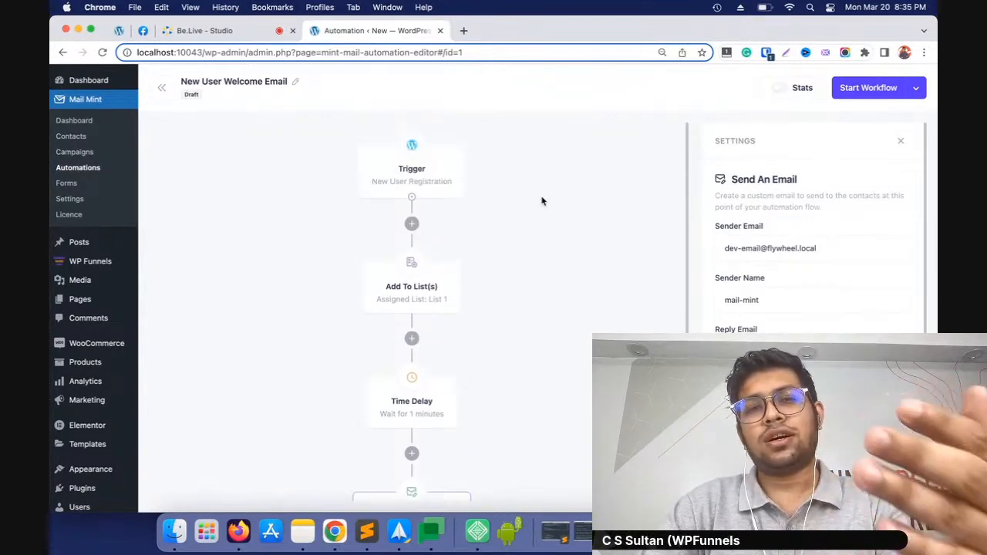
scroll(541, 202, down, 4)
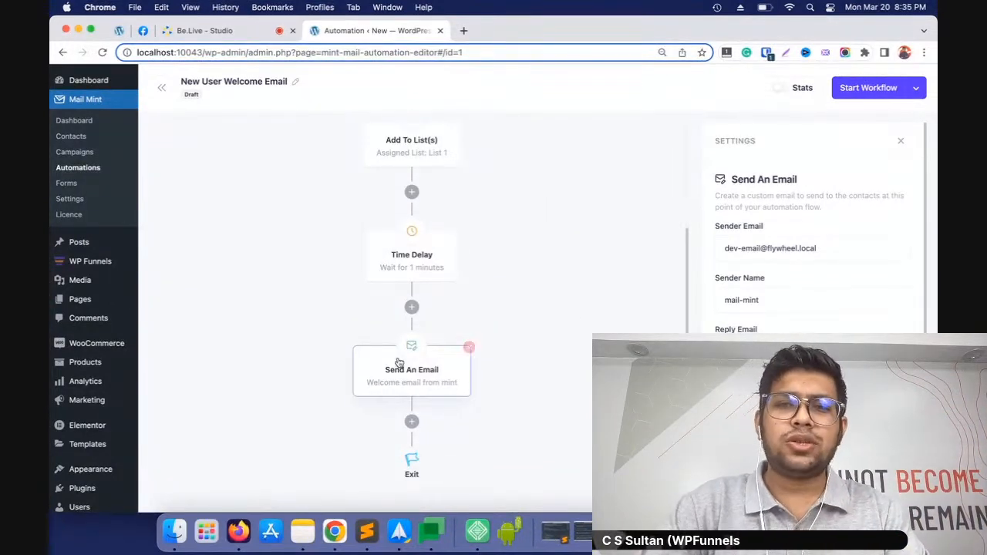
scroll(849, 282, down, 3)
scroll(849, 281, down, 2)
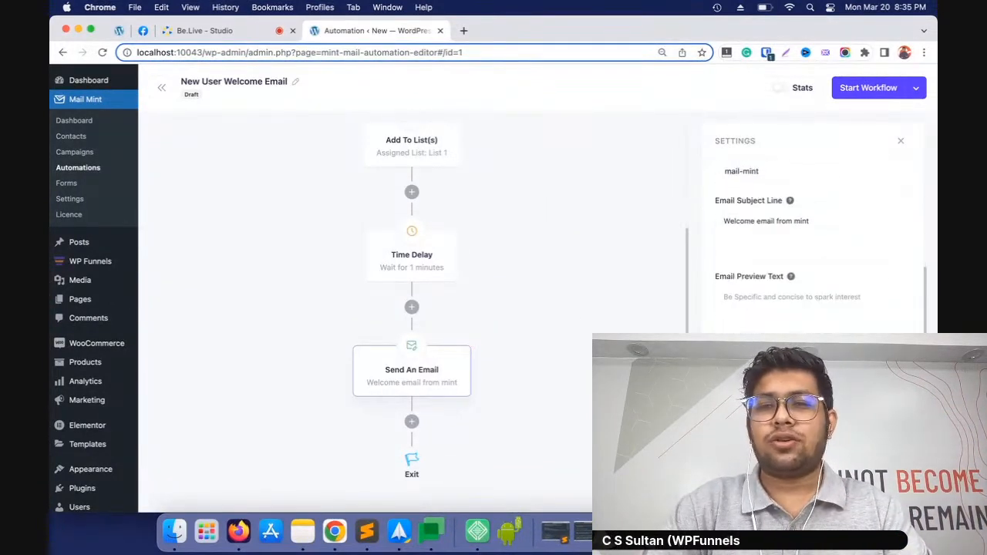
scroll(503, 301, up, 4)
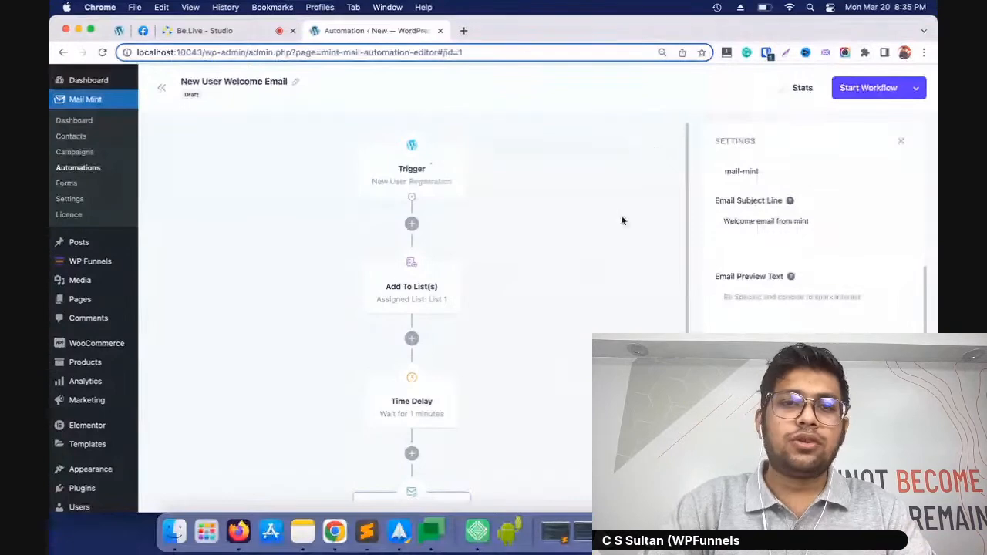
Leave the welcome email workflow and start a new automation from scratch
click(162, 87)
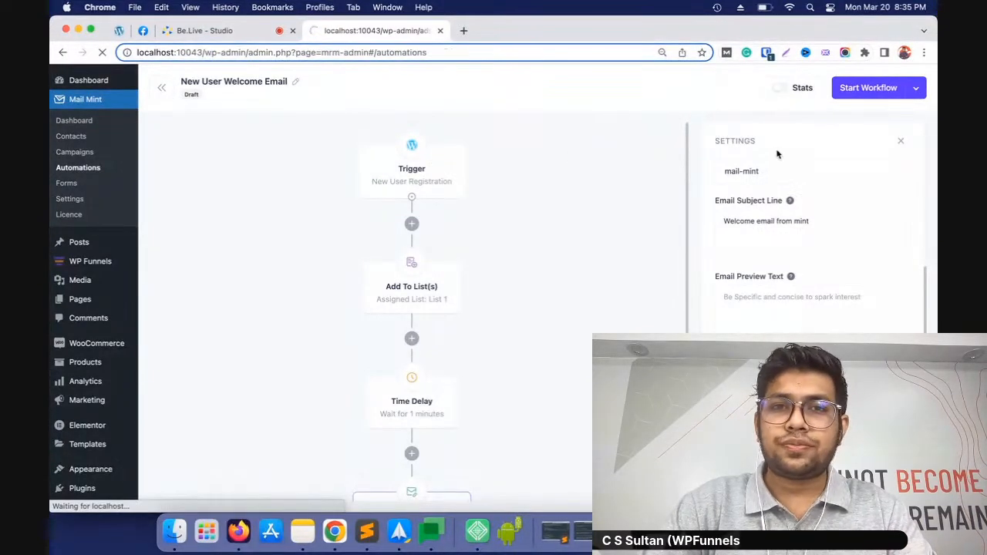
click(835, 117)
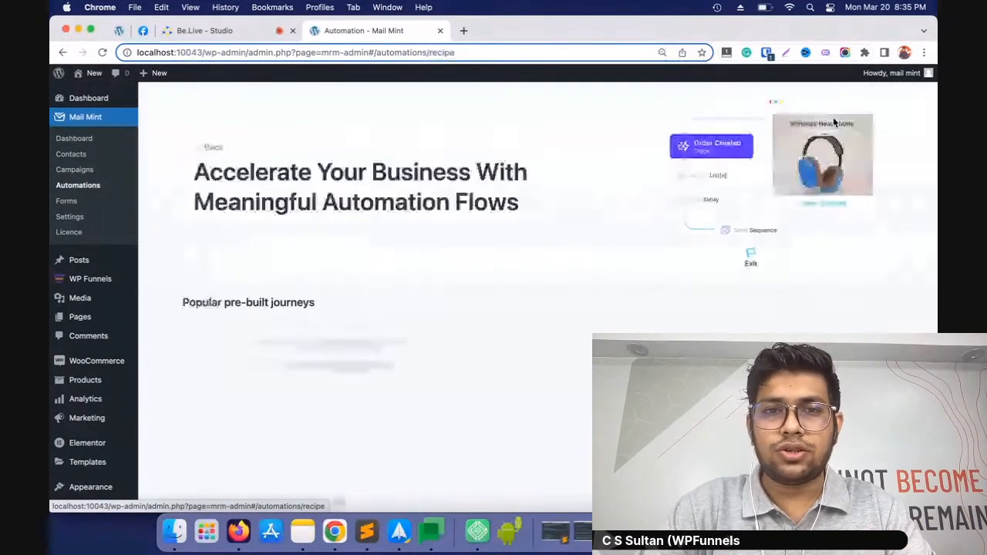
click(263, 377)
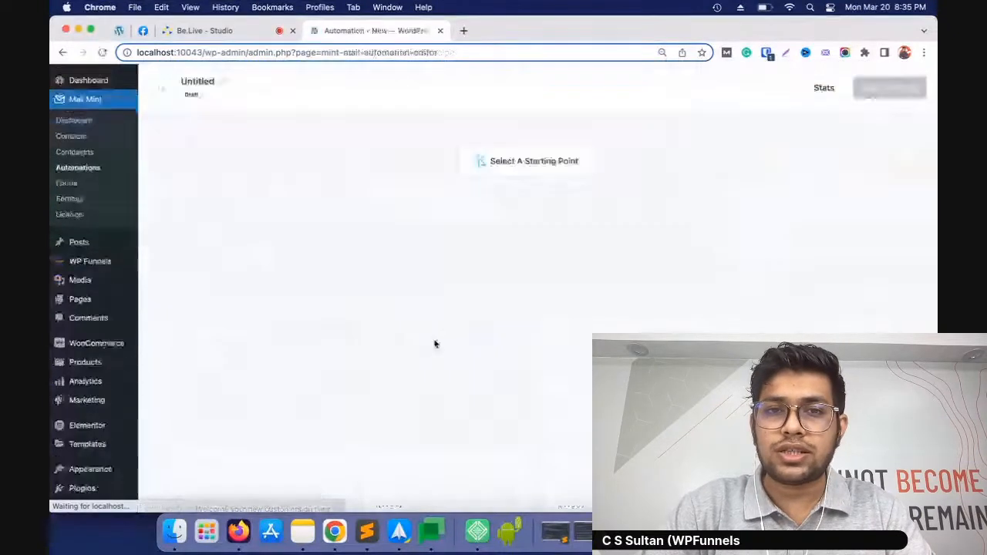
Look through the Mail Mint, WordPress and WooCommerce triggers available as the automation's starting point
click(520, 165)
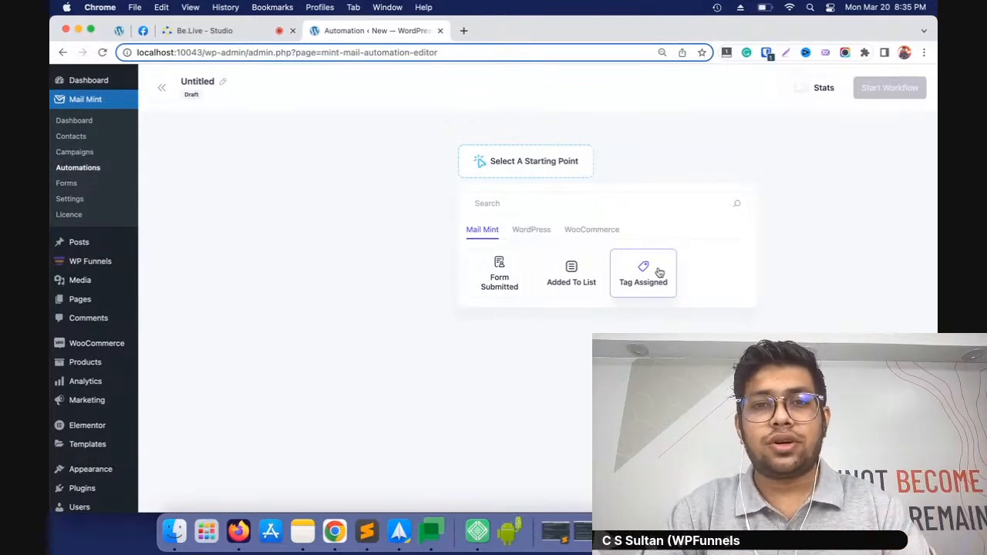
click(536, 231)
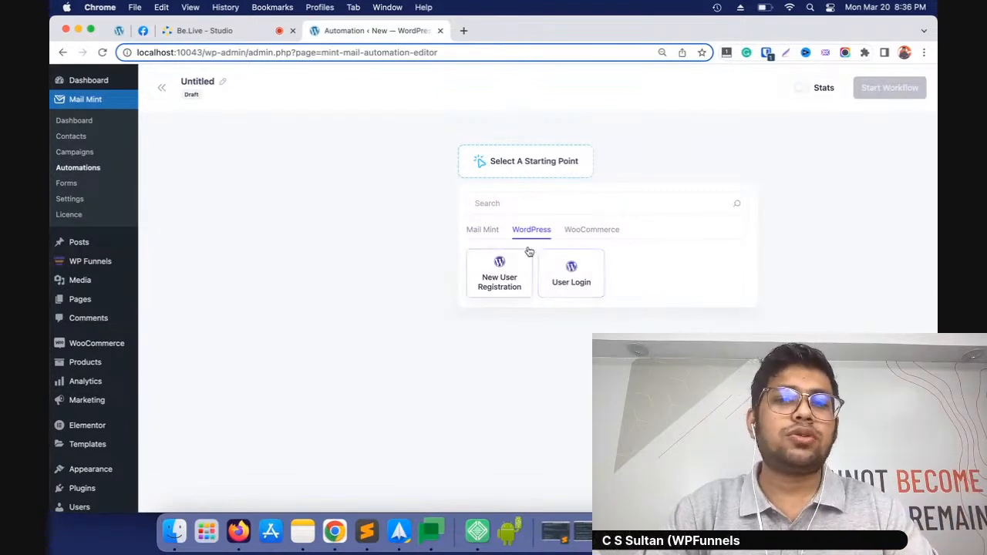
click(572, 230)
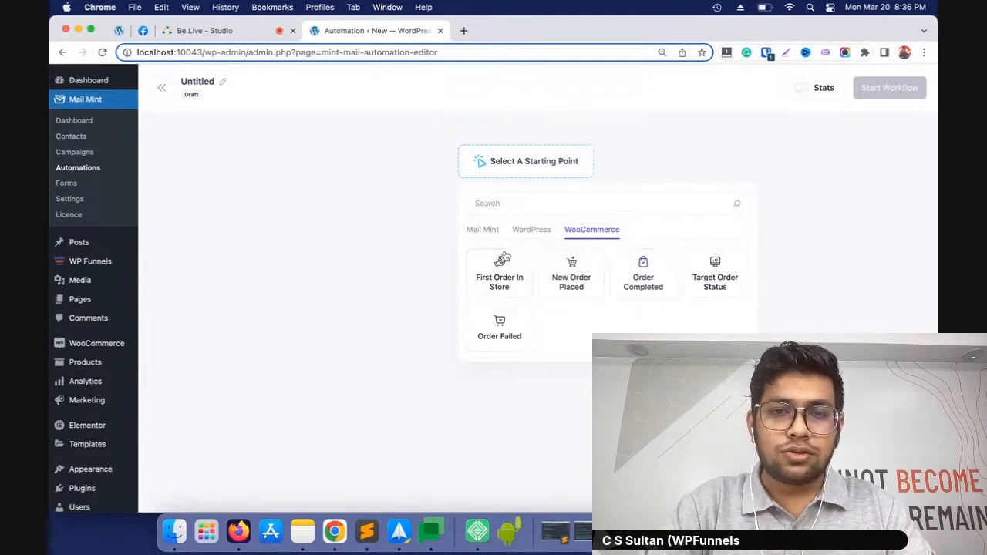
Set Mail Mint's Added To List trigger as the starting point and choose List 1 for it
click(485, 230)
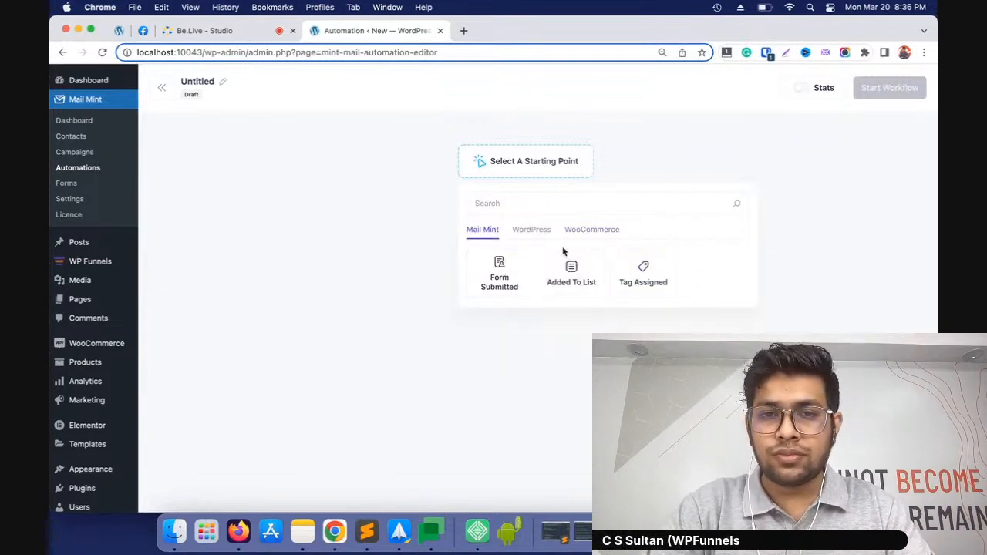
click(580, 284)
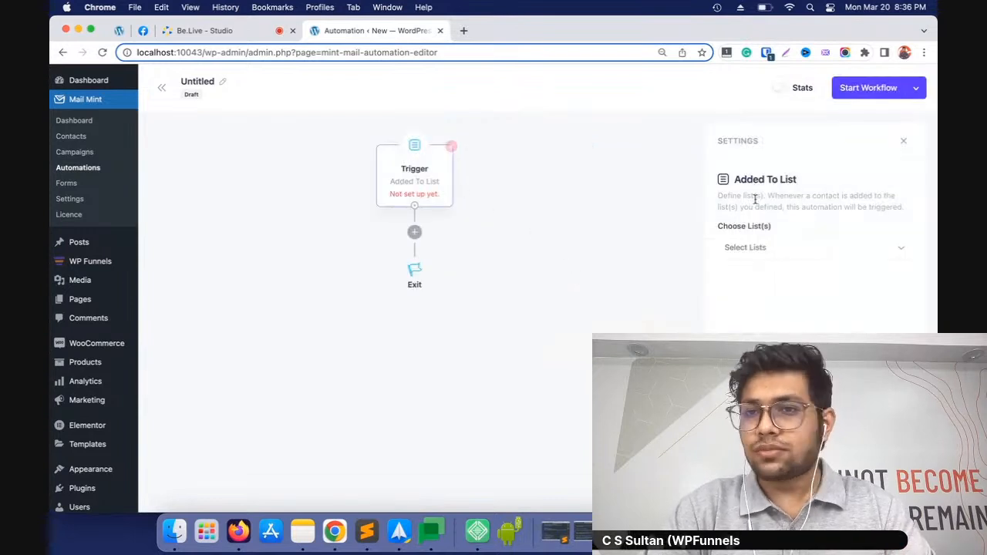
click(847, 247)
click(780, 336)
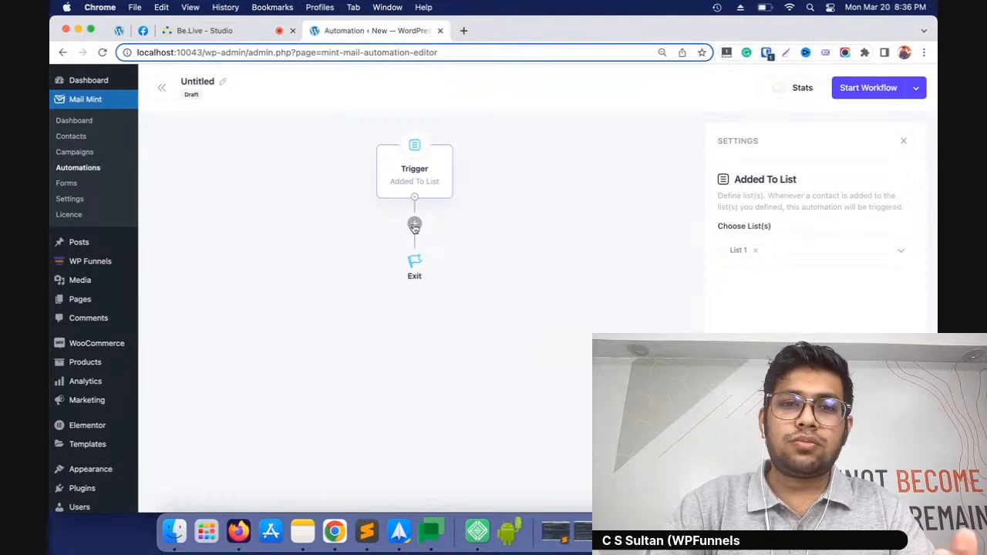
Add a Send An Email action followed by a Remove From List(s) action below the Added To List trigger
click(414, 226)
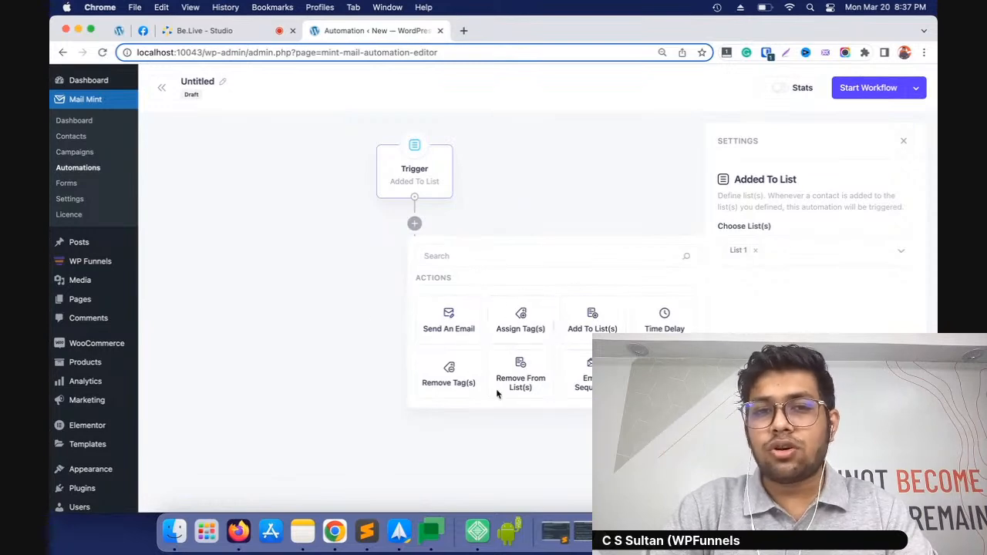
mouse_move(430, 179)
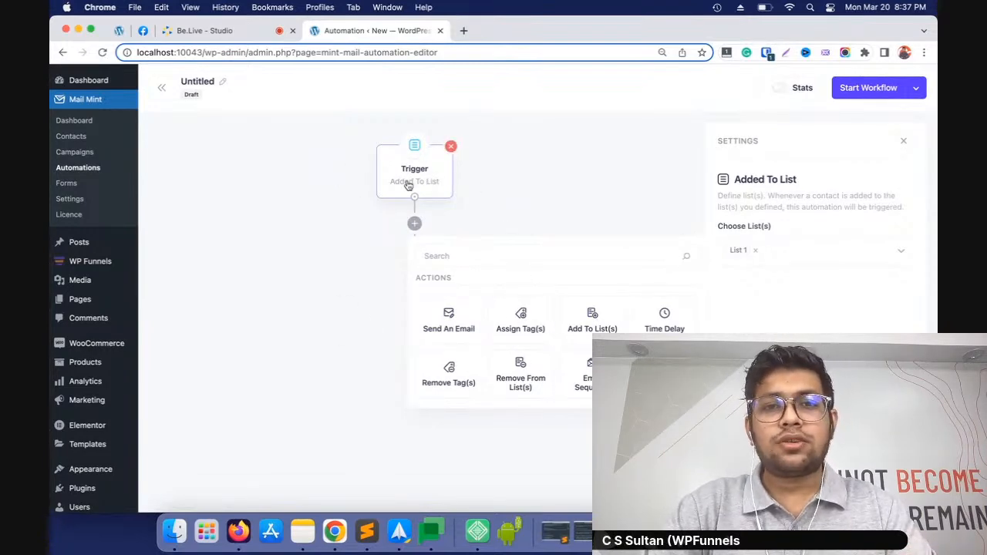
click(451, 324)
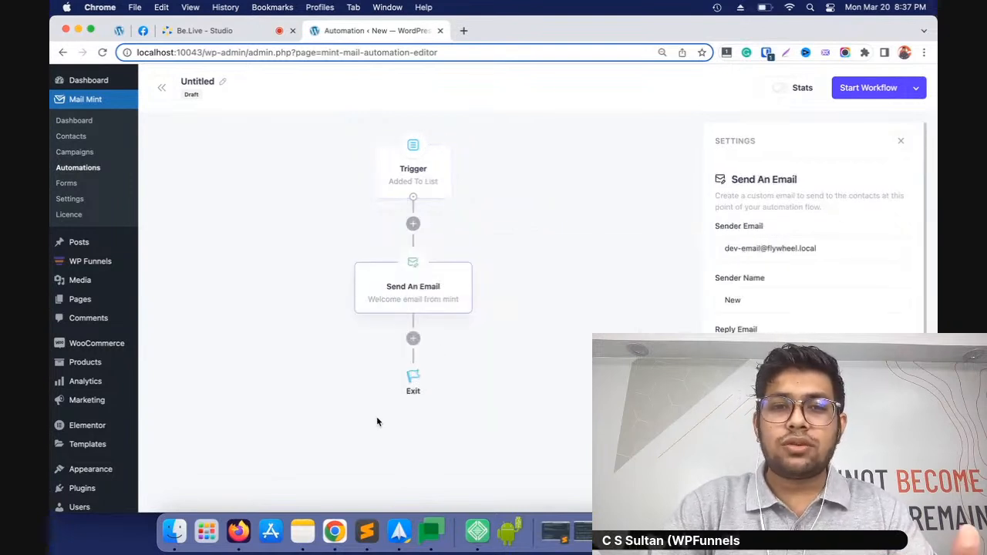
click(414, 339)
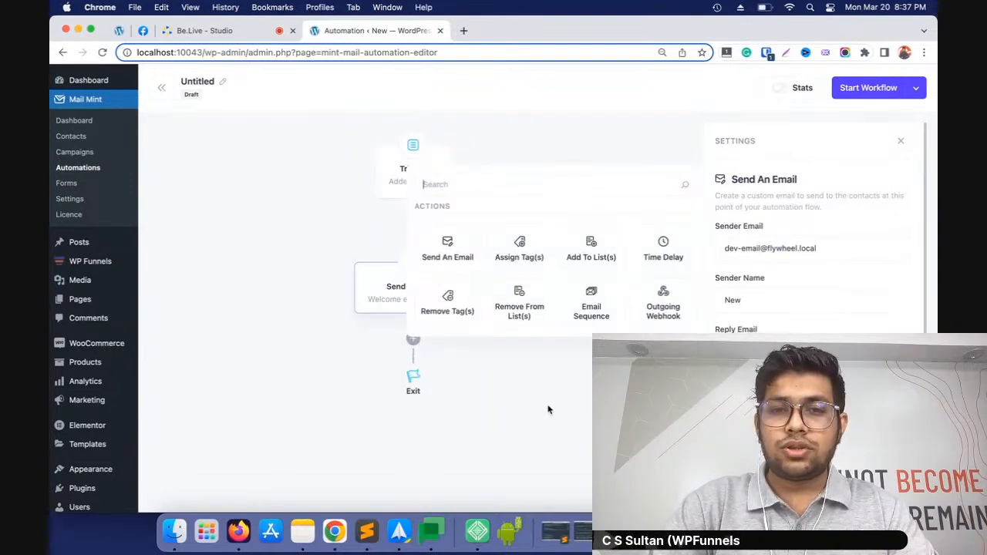
click(533, 315)
scroll(490, 399, down, 2)
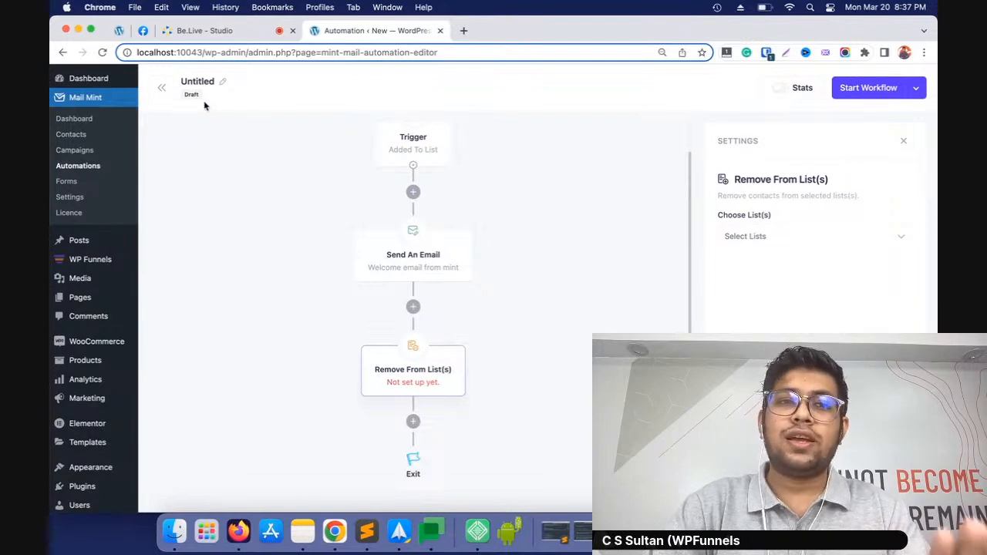
Leave the untitled automation without saving it and go to Mail Mint's forms
click(162, 87)
click(529, 215)
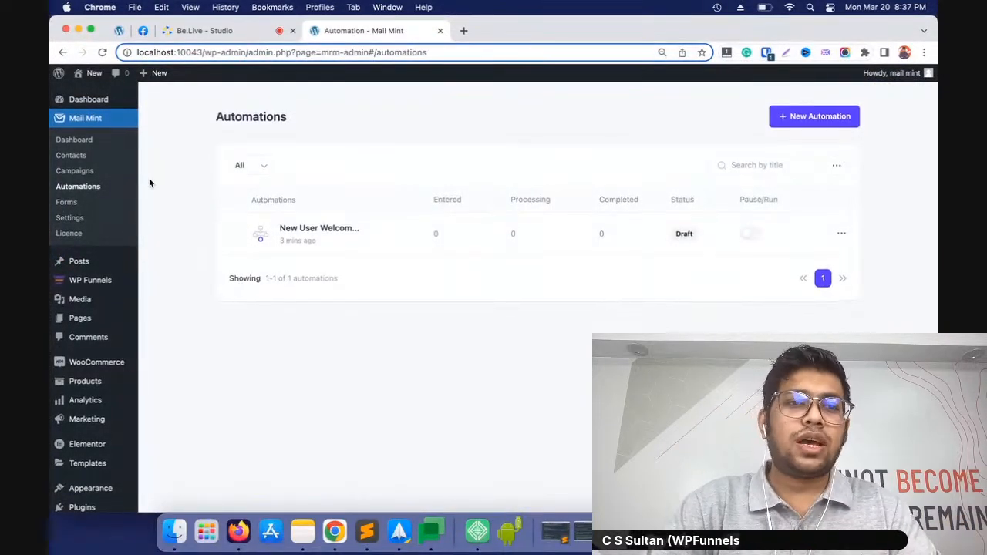
click(68, 201)
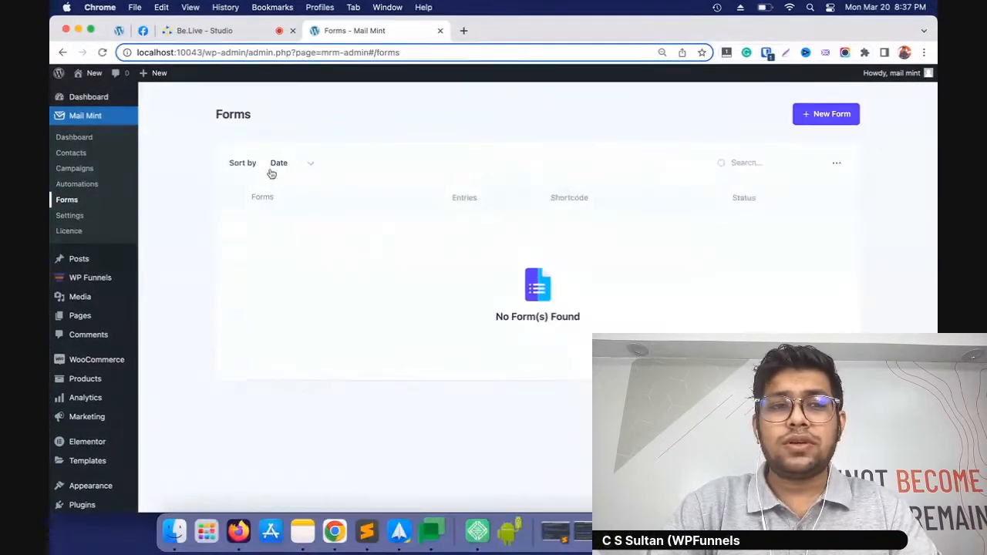
Look over the templates for a new form and start one from scratch
click(826, 116)
scroll(679, 295, down, 3)
scroll(679, 296, down, 2)
scroll(276, 274, up, 5)
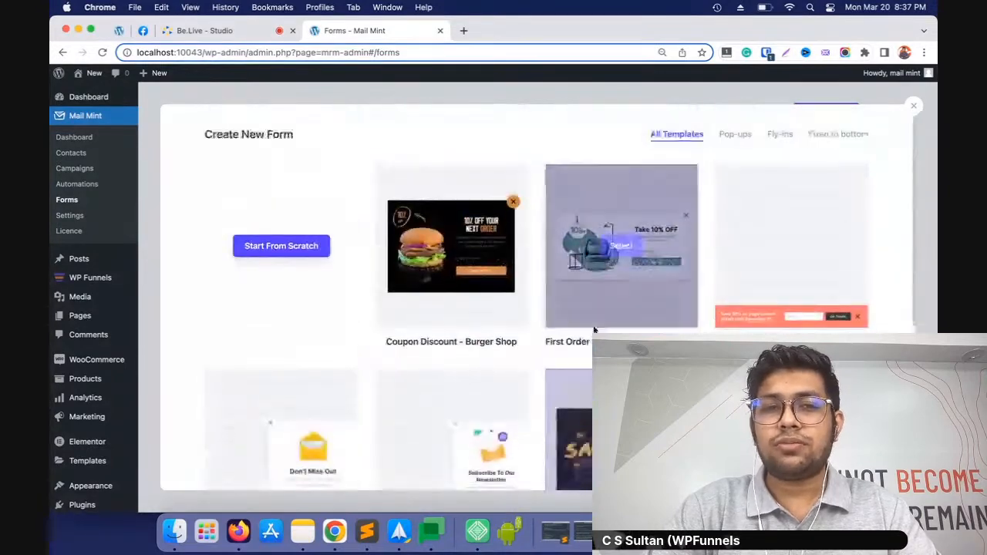
click(267, 247)
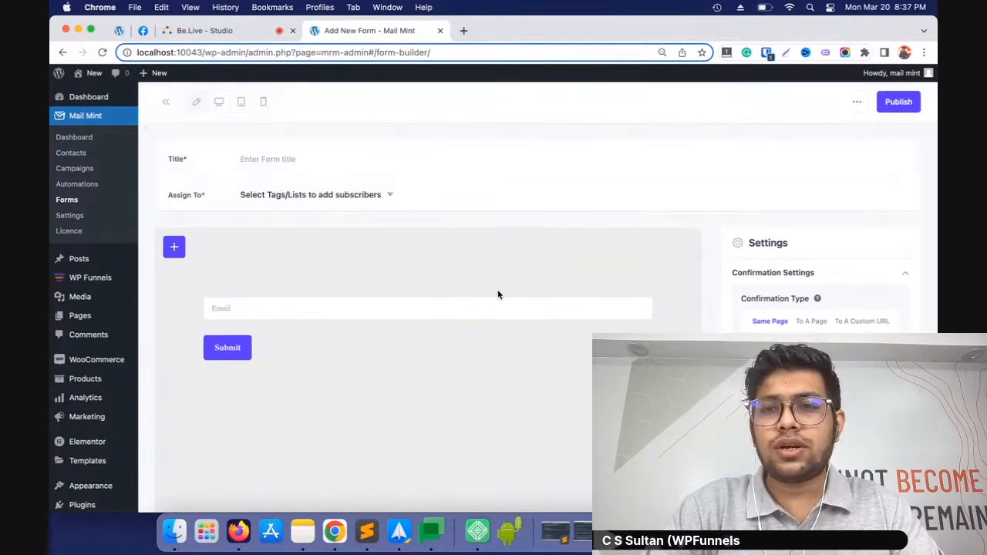
Title the form "Lead Form 1" and assign its subscribers to List 1
scroll(493, 294, down, 5)
scroll(509, 296, up, 6)
click(311, 161)
text(Lead Form 1)
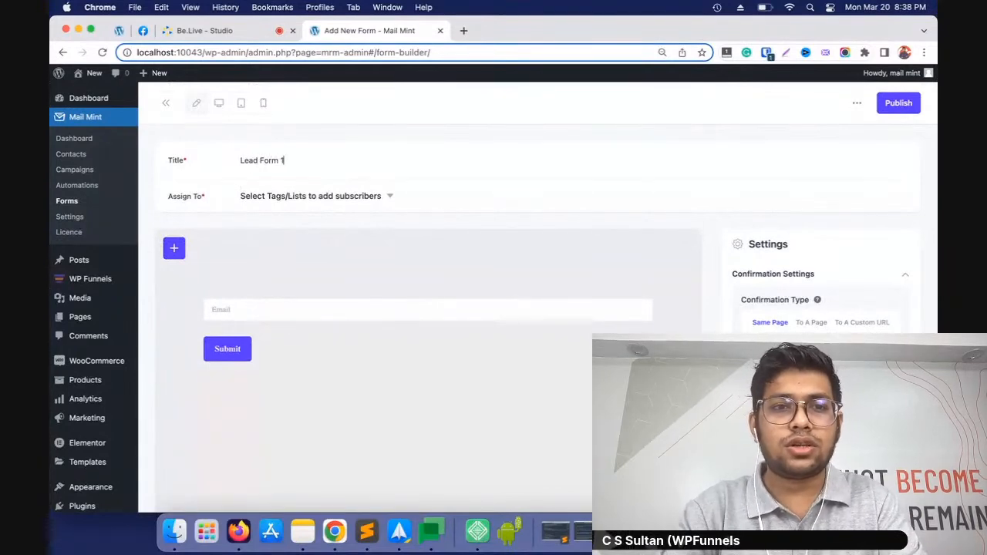
click(386, 198)
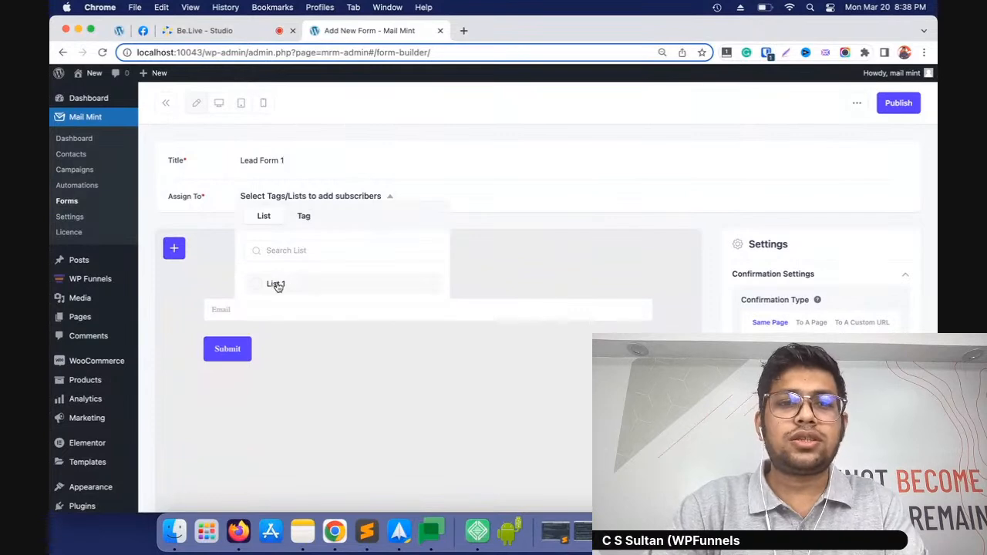
click(278, 283)
click(533, 247)
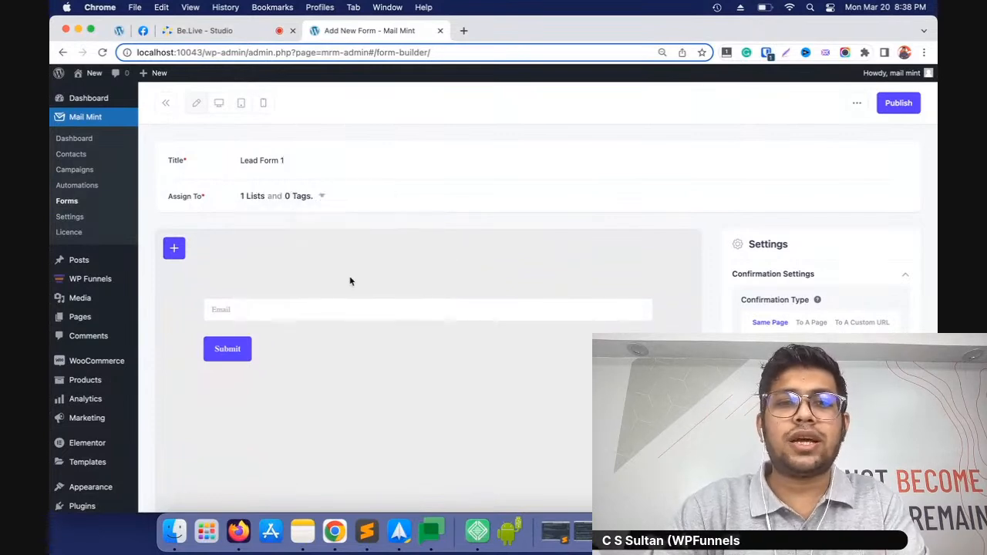
Add a paragraph reading "Sign up now!" and place it above the Email field
click(587, 346)
click(617, 356)
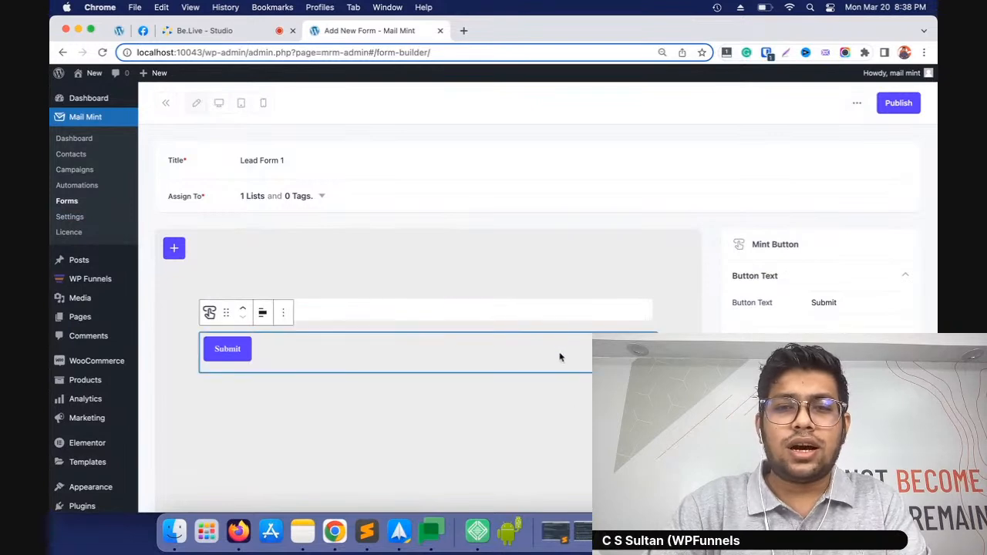
click(585, 296)
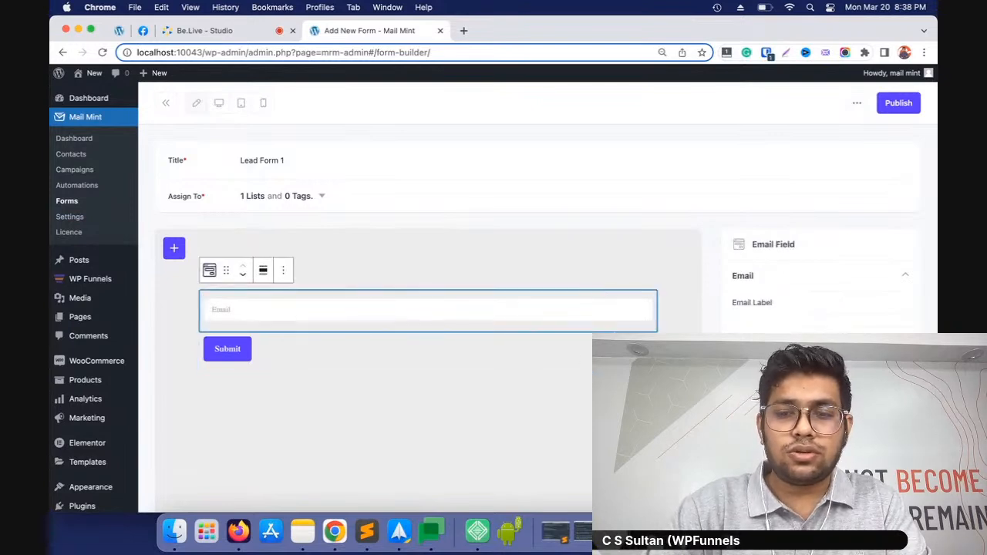
key(Return)
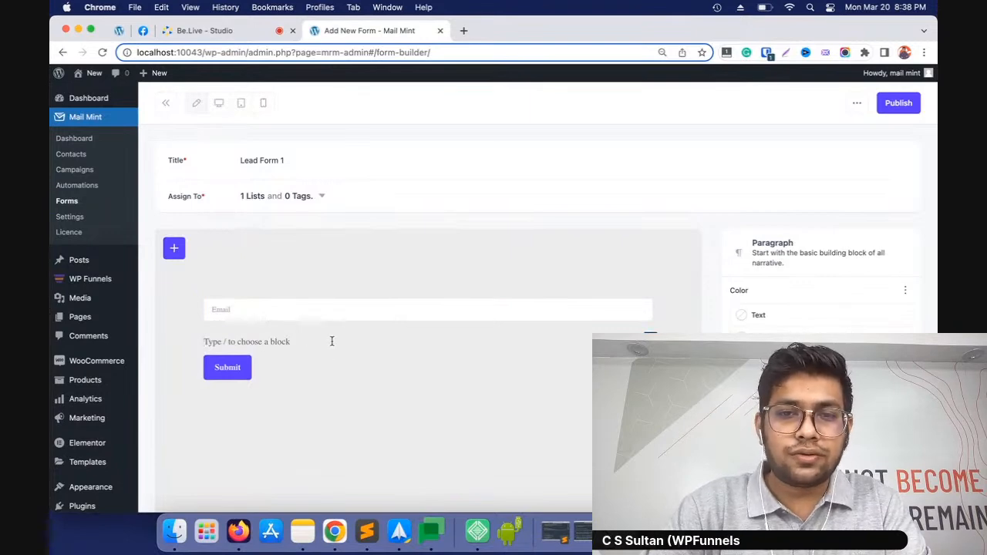
text(Sign up now!)
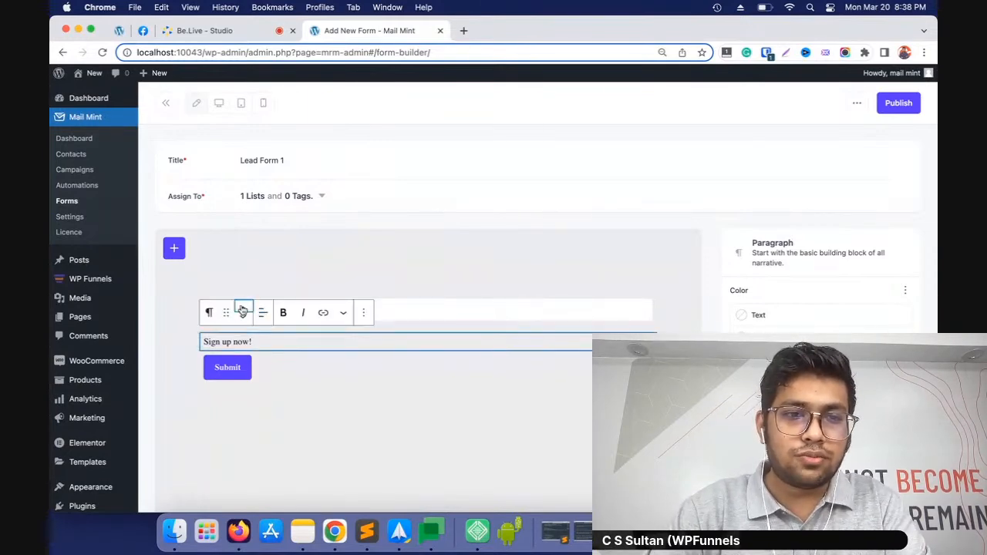
click(242, 310)
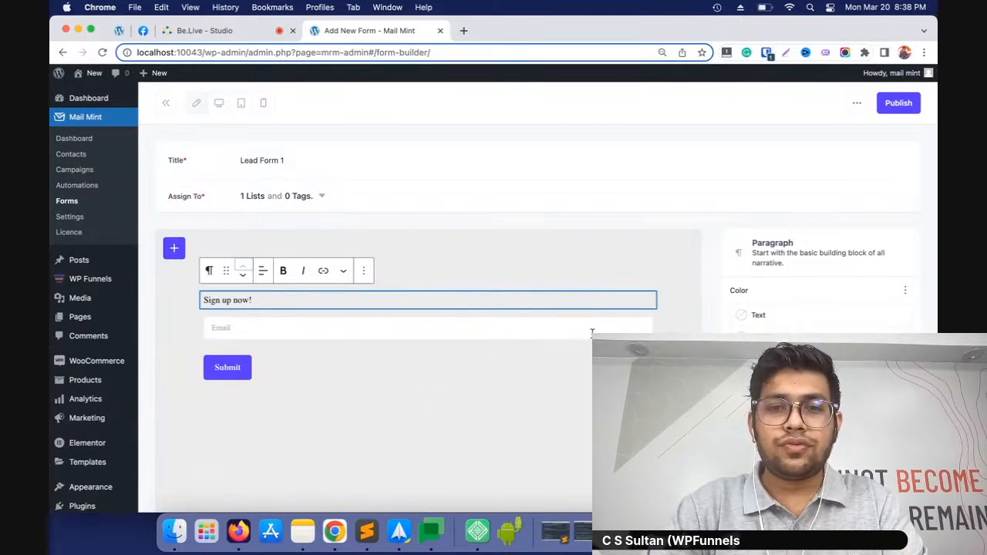
Add an empty block below the Email field and search the available blocks for name fields
click(553, 328)
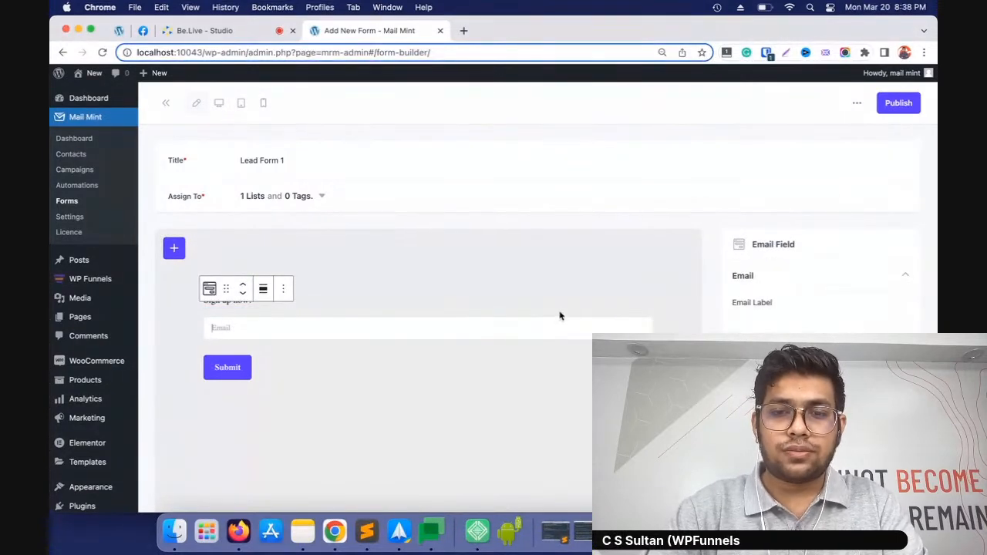
key(Return)
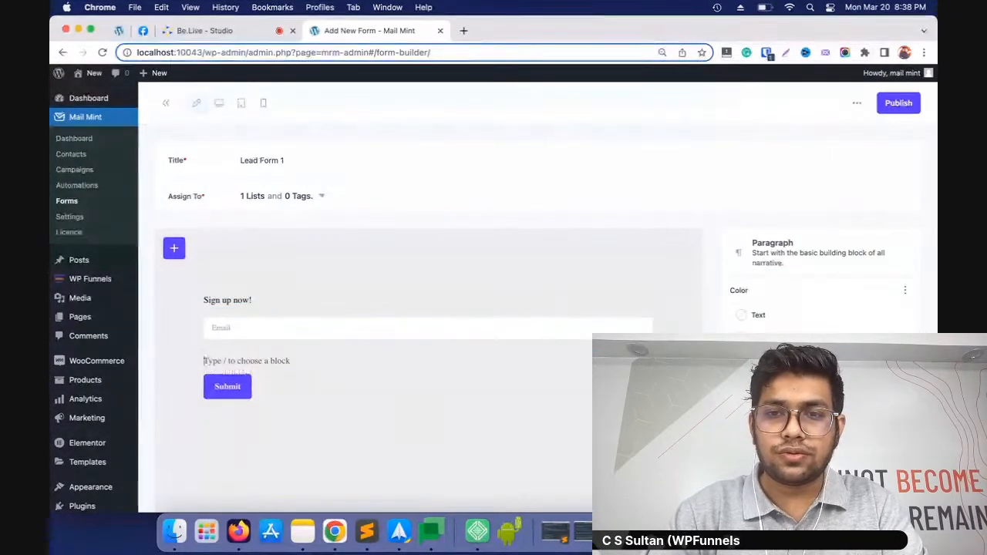
click(650, 361)
scroll(712, 234, down, 4)
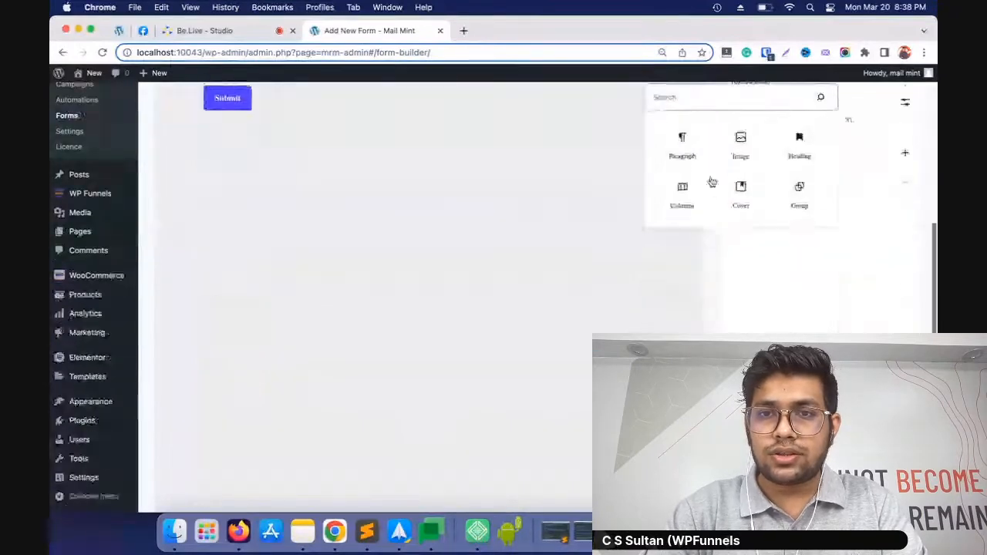
scroll(712, 182, up, 5)
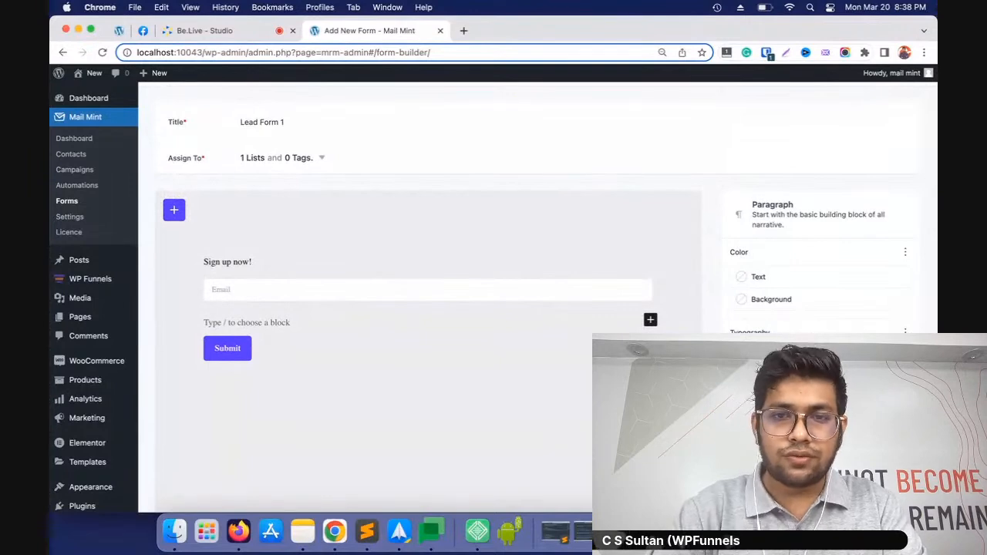
scroll(691, 288, down, 1)
key(BackSpace)
key(BackSpace)
key(BackSpace)
key(BackSpace)
text(nam)
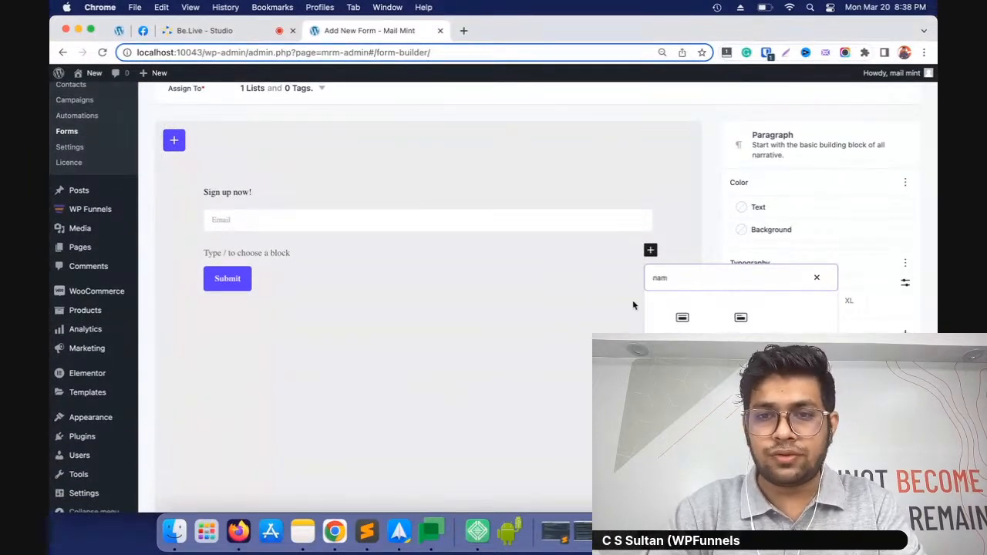
Search for custom blocks instead and insert a Mint Custom Field between the Email field and the Submit button
key(BackSpace)
key(BackSpace)
text(cu)
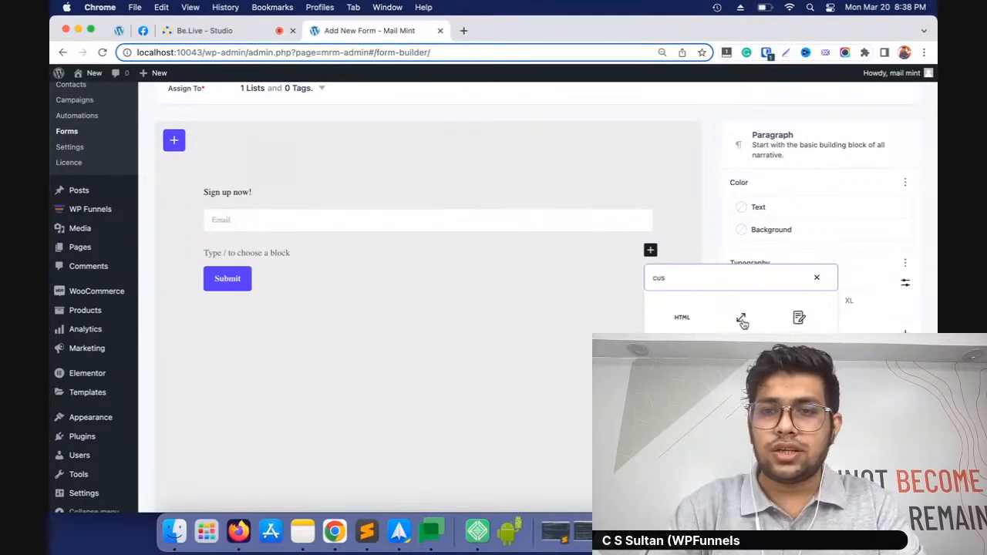
text(s)
click(784, 329)
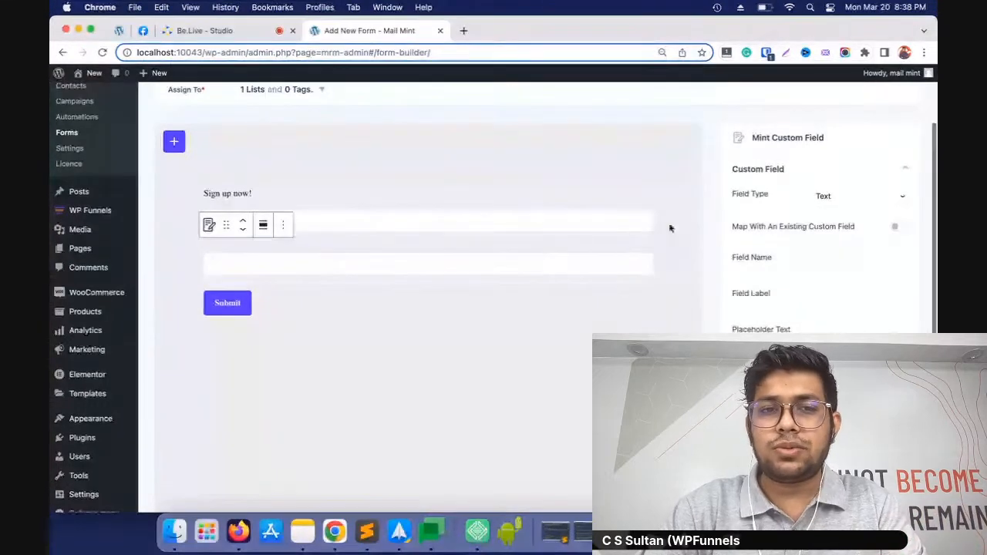
Try the Fly In layout in the form's settings and settle on Pop Up as the form type
click(350, 187)
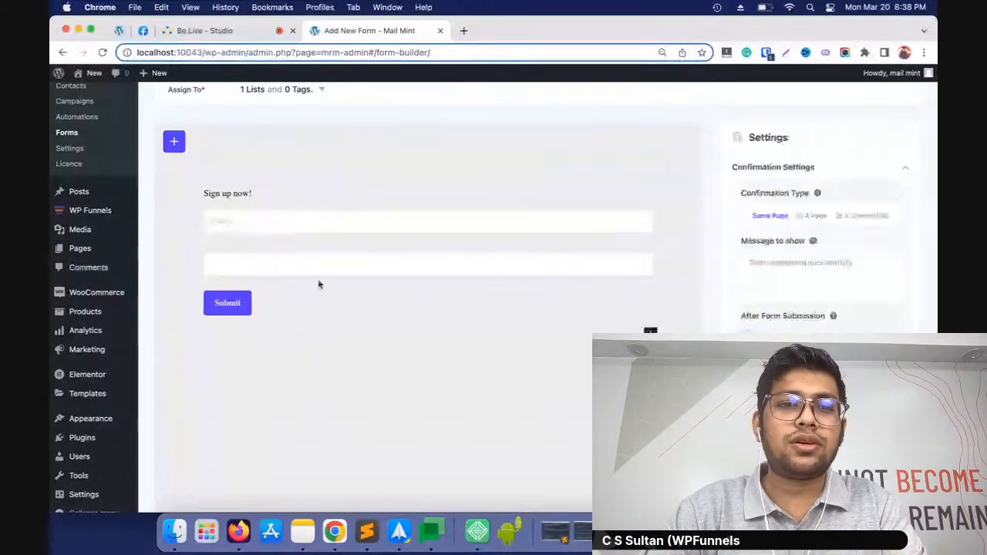
scroll(320, 284, up, 3)
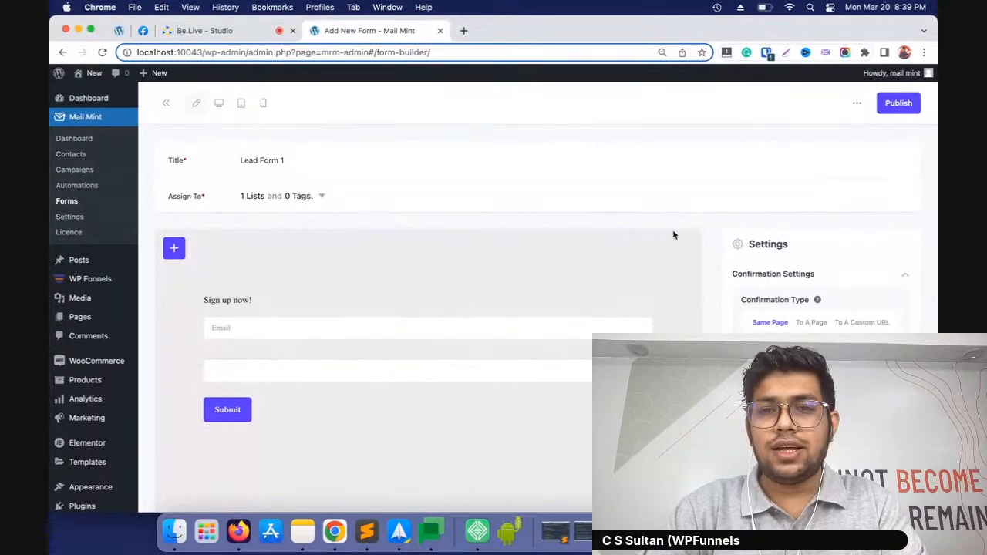
scroll(820, 280, down, 1)
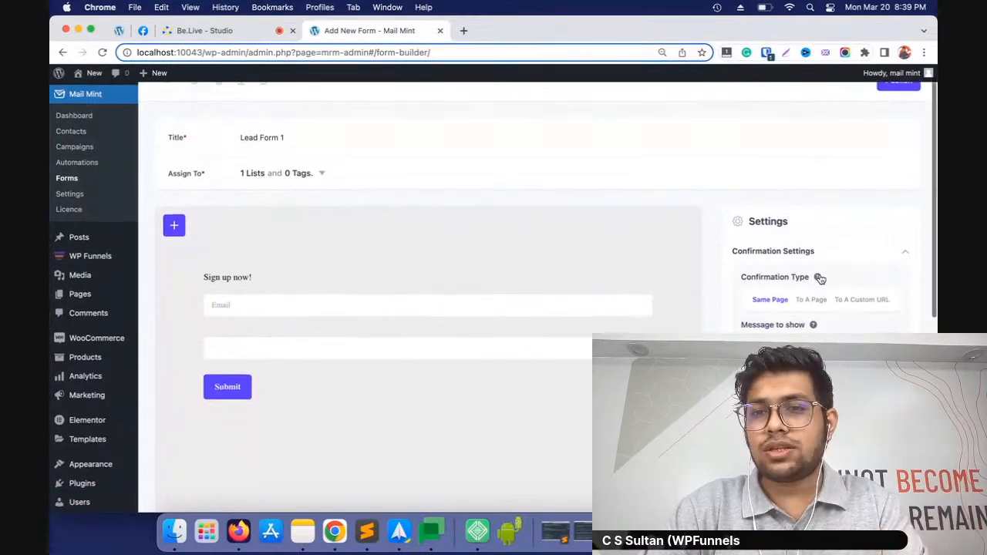
scroll(820, 280, down, 6)
click(809, 297)
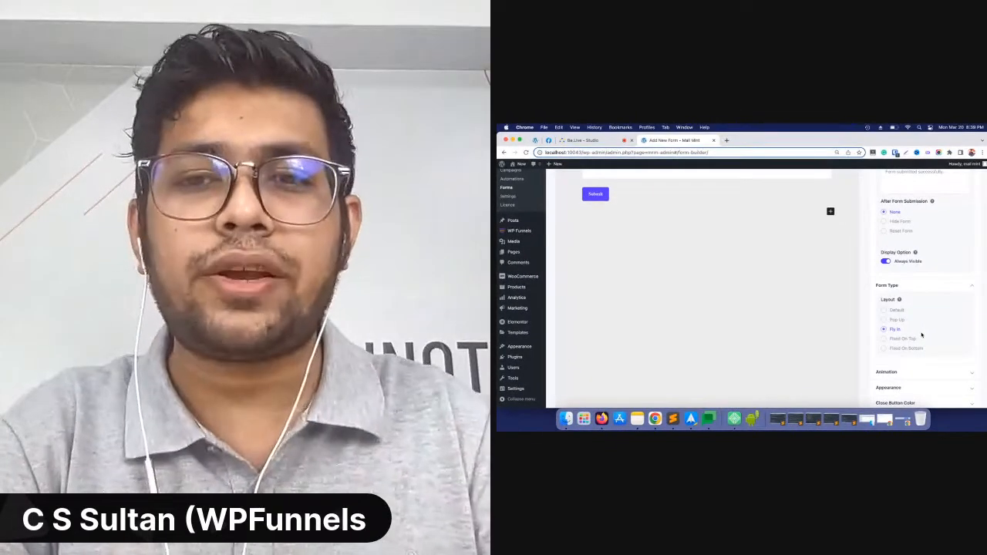
click(894, 320)
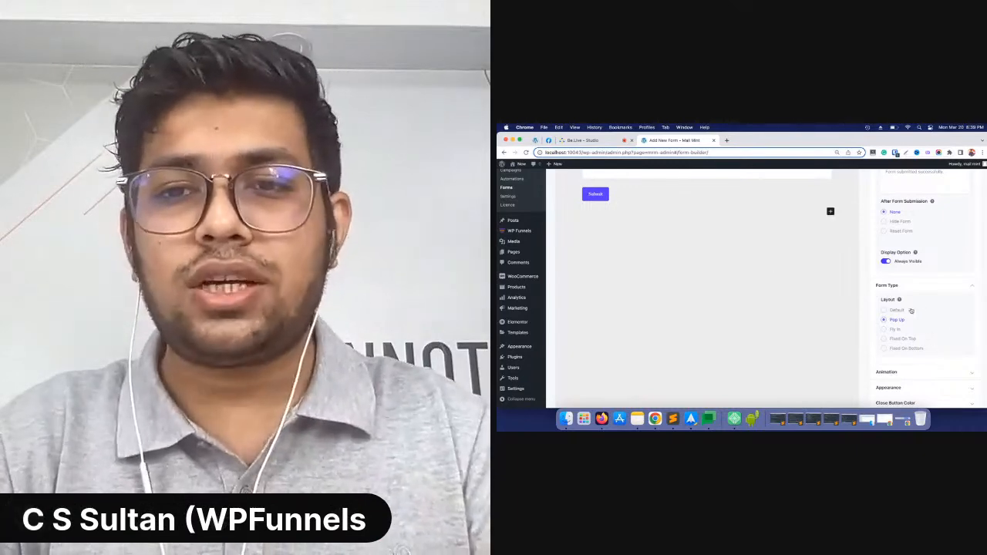
Try displaying the form on the Mint Mail Unsubscribe Confirmation page and on all pages, and switch the all-pages display back off
click(912, 391)
scroll(922, 362, down, 3)
scroll(939, 293, down, 1)
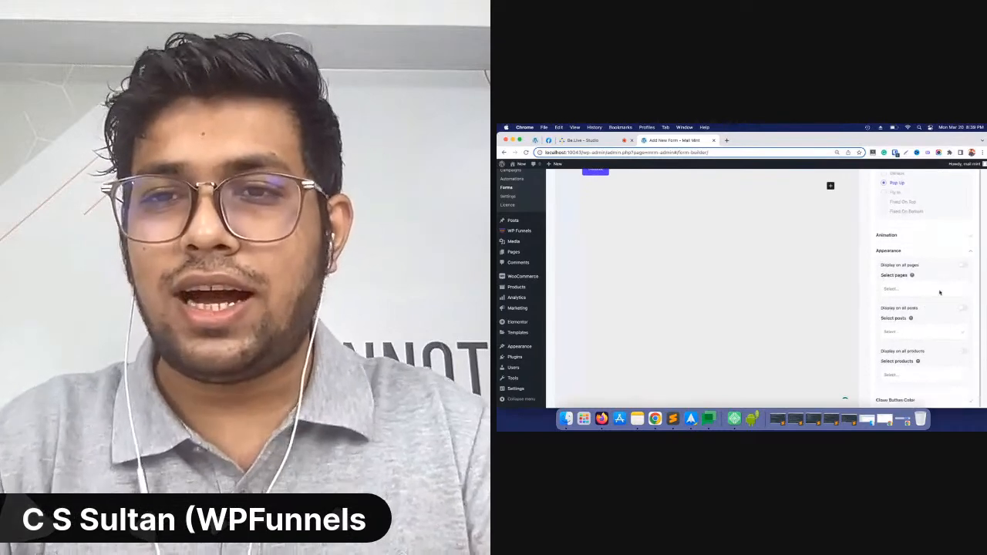
click(936, 289)
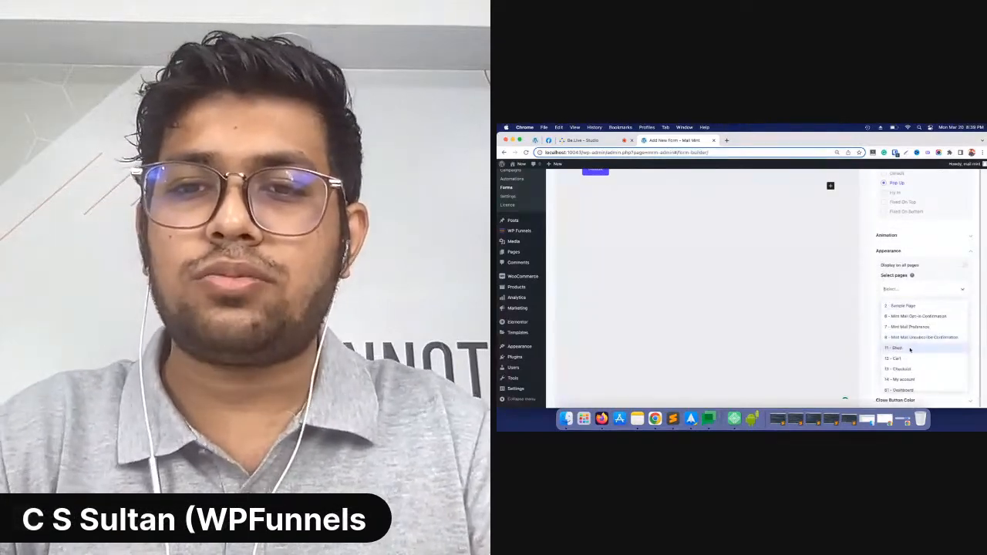
click(916, 338)
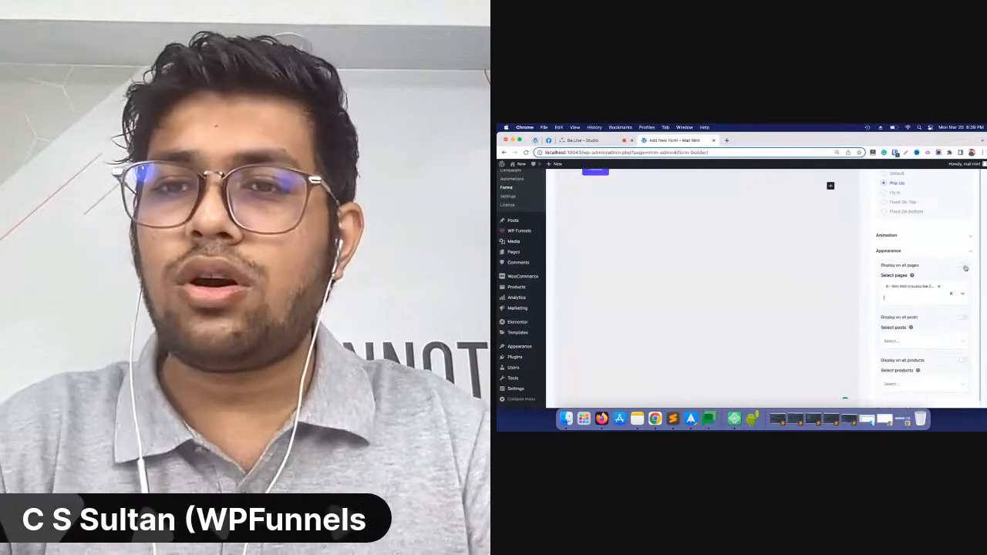
click(963, 266)
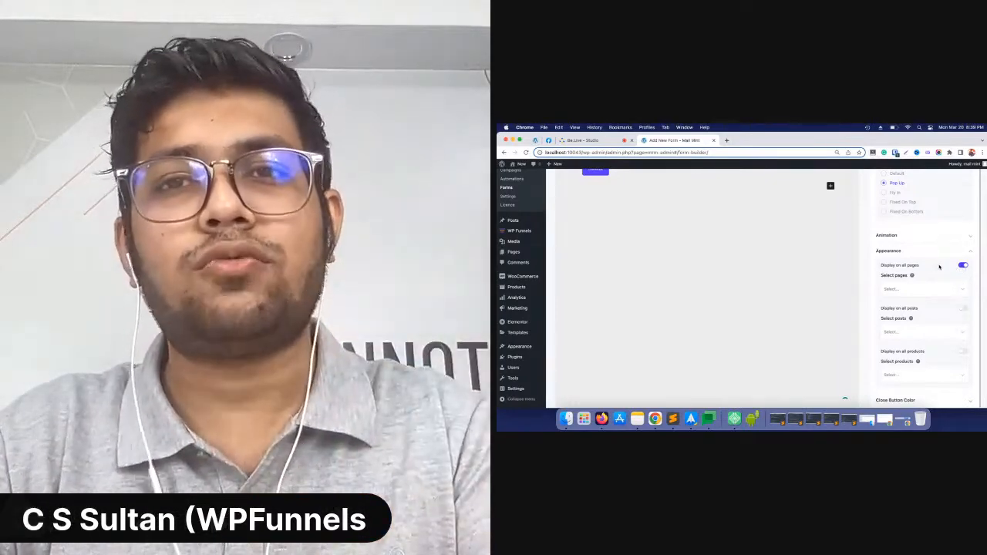
click(964, 265)
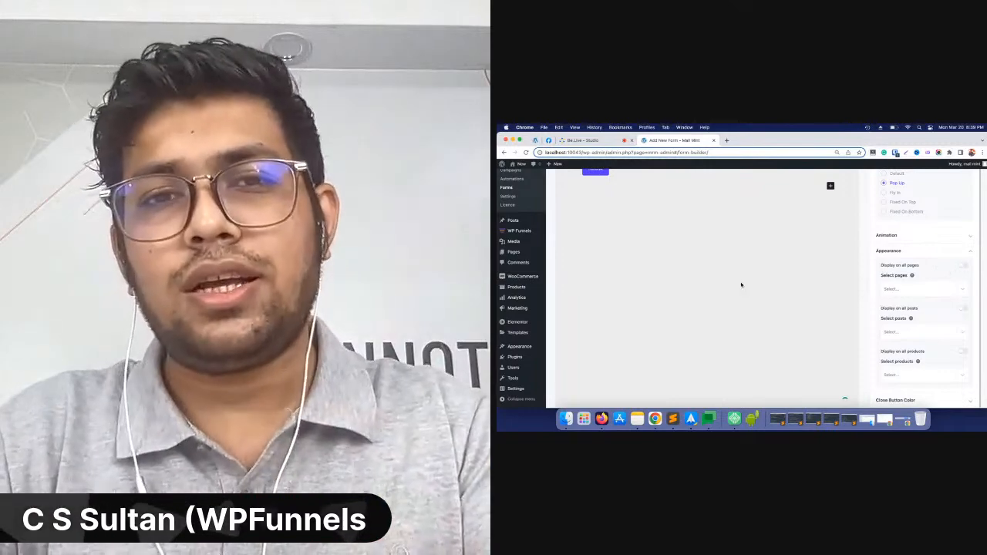
scroll(742, 286, up, 10)
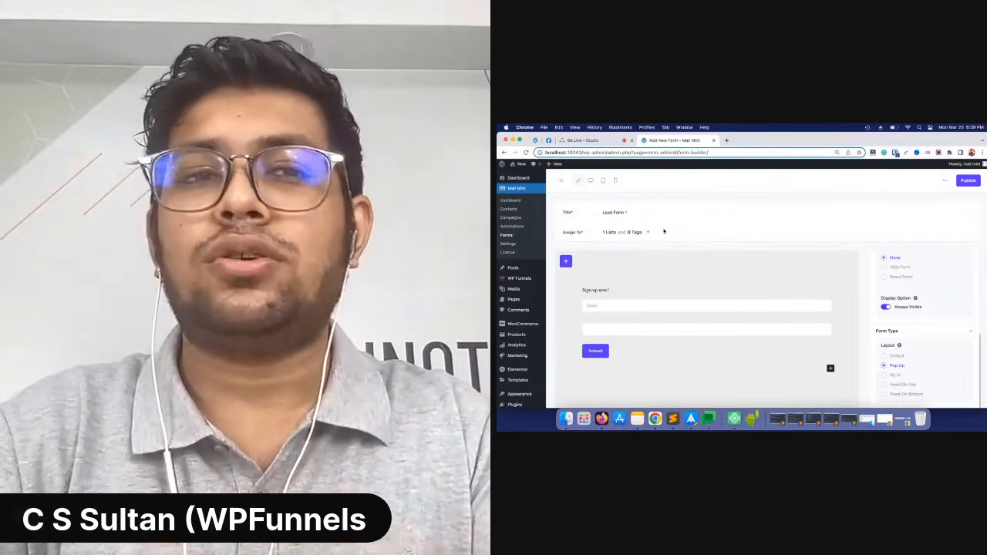
Exit the form builder without saving and open the Life Coach Pro funnel in WPFunnels for editing
click(561, 183)
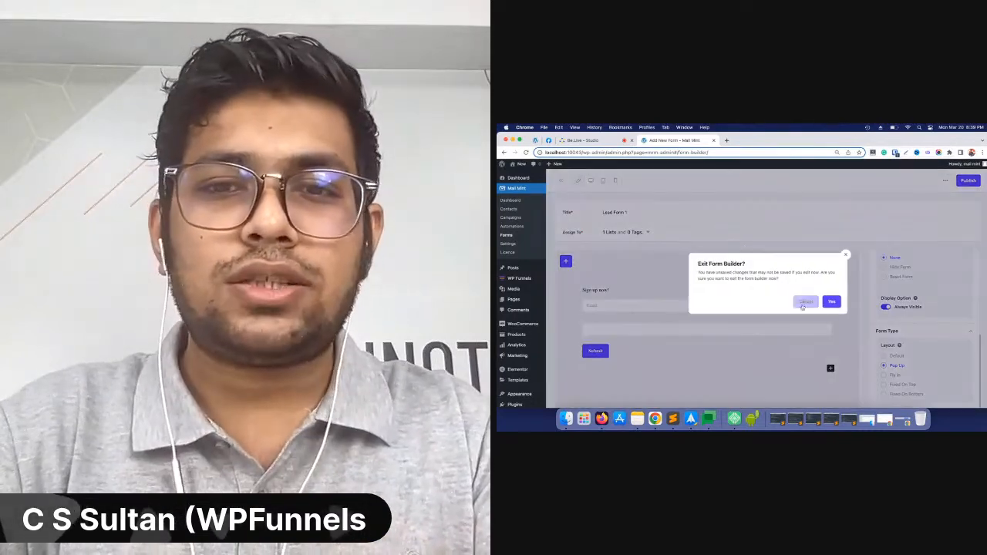
click(831, 303)
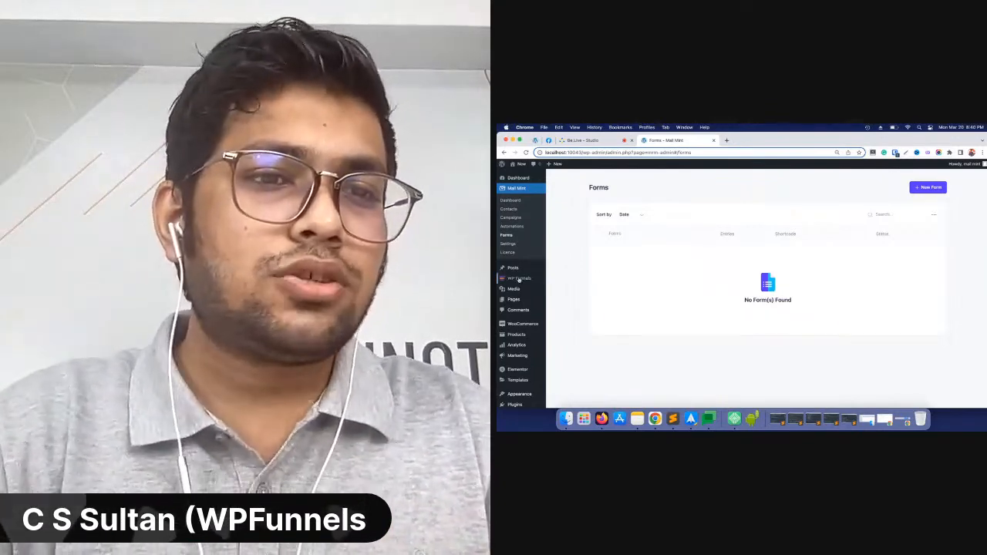
click(563, 281)
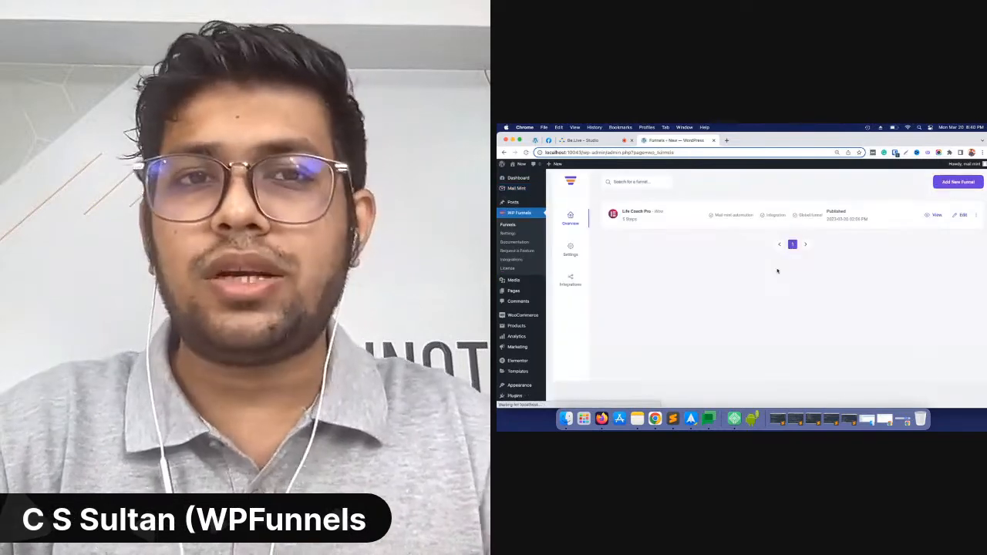
click(963, 214)
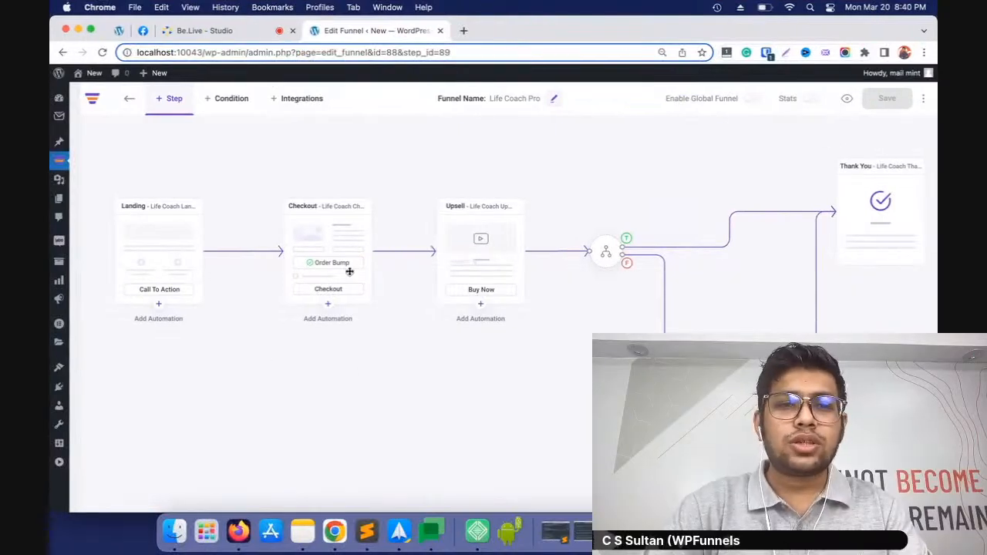
Look through the automation actions available for the funnel's Landing step
click(160, 305)
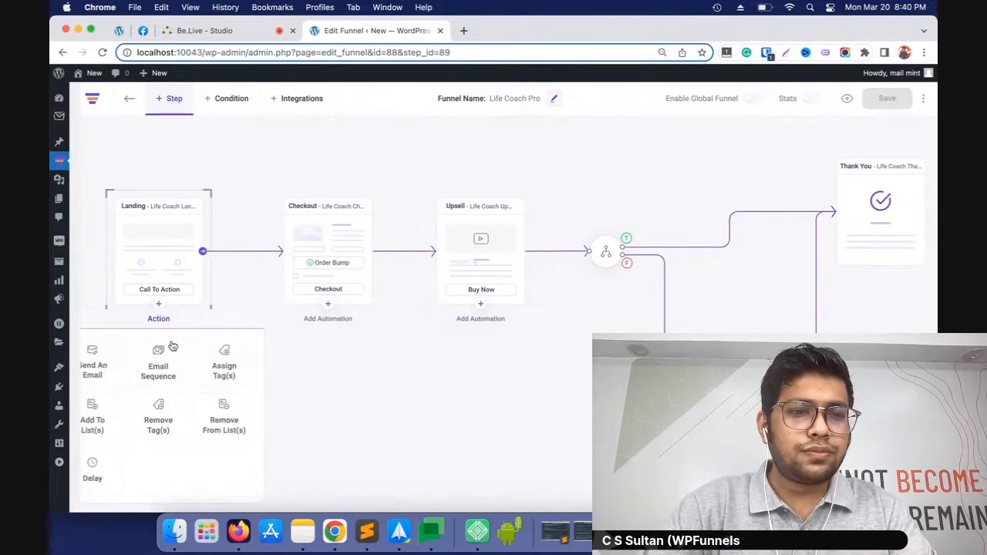
scroll(166, 340, down, 1)
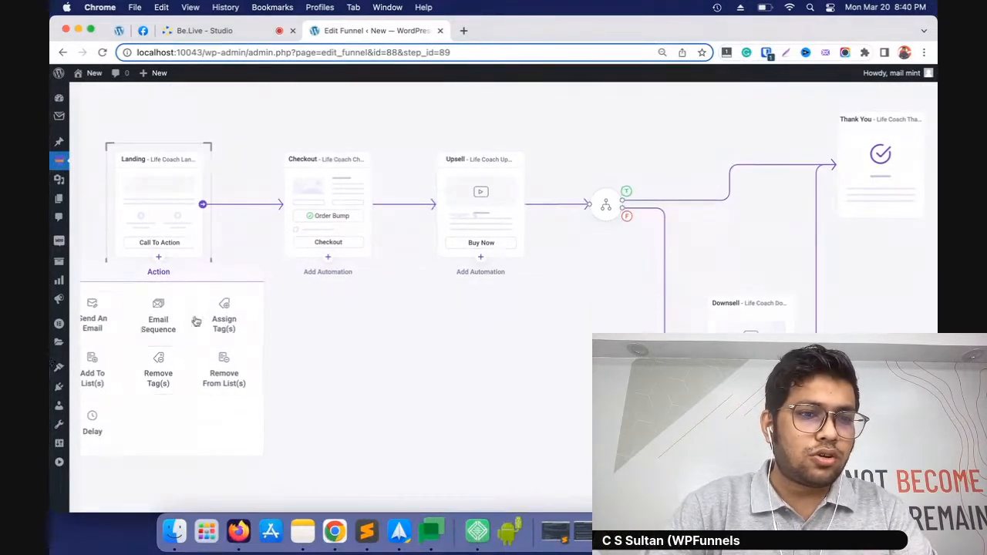
click(304, 344)
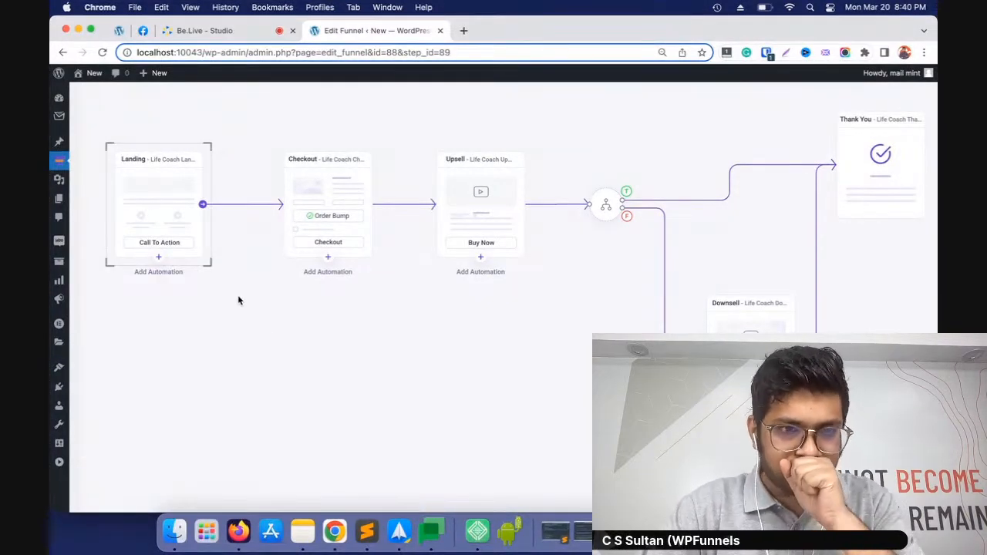
click(158, 259)
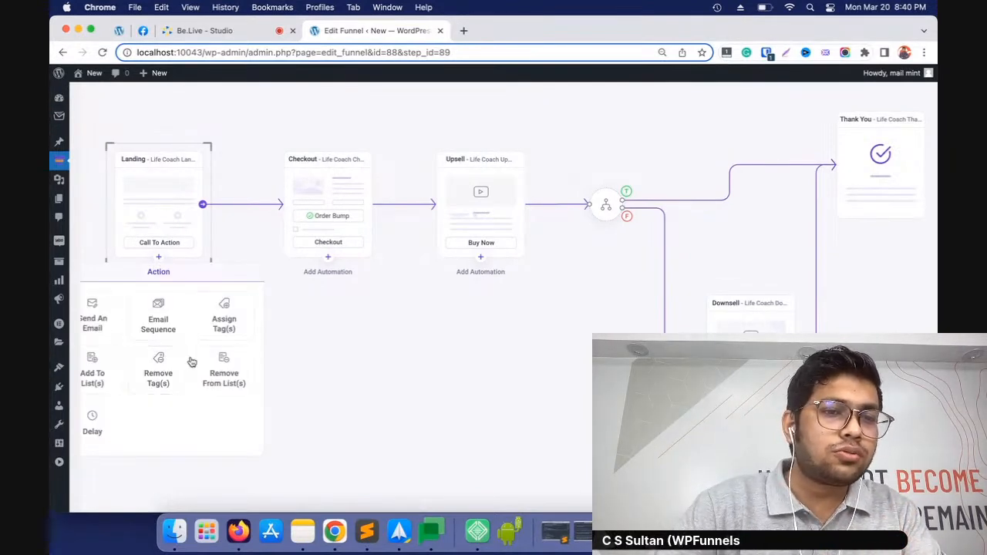
click(356, 311)
Add a Send An Email action to the Checkout step and choose the condition Checkout order is Accepted
click(328, 258)
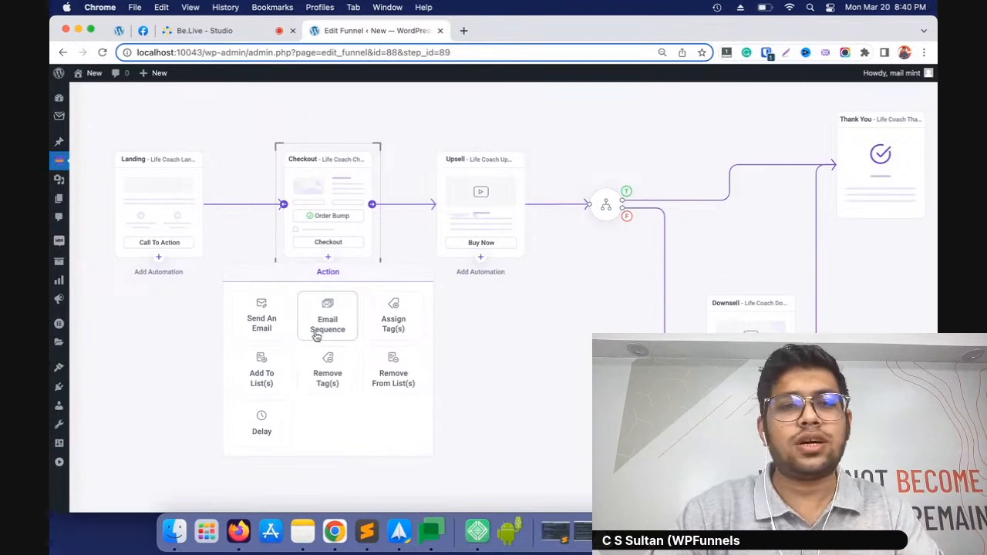
click(270, 329)
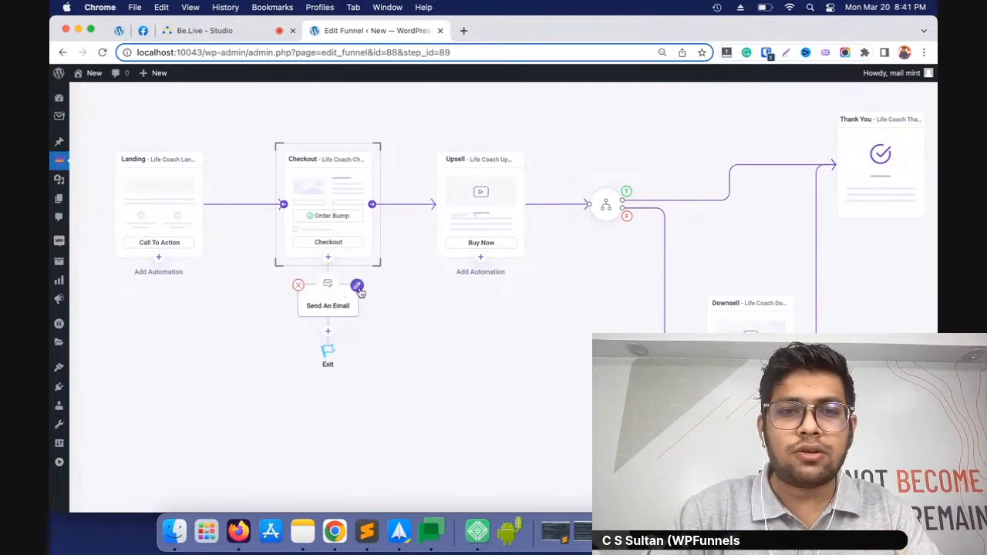
click(357, 286)
click(734, 197)
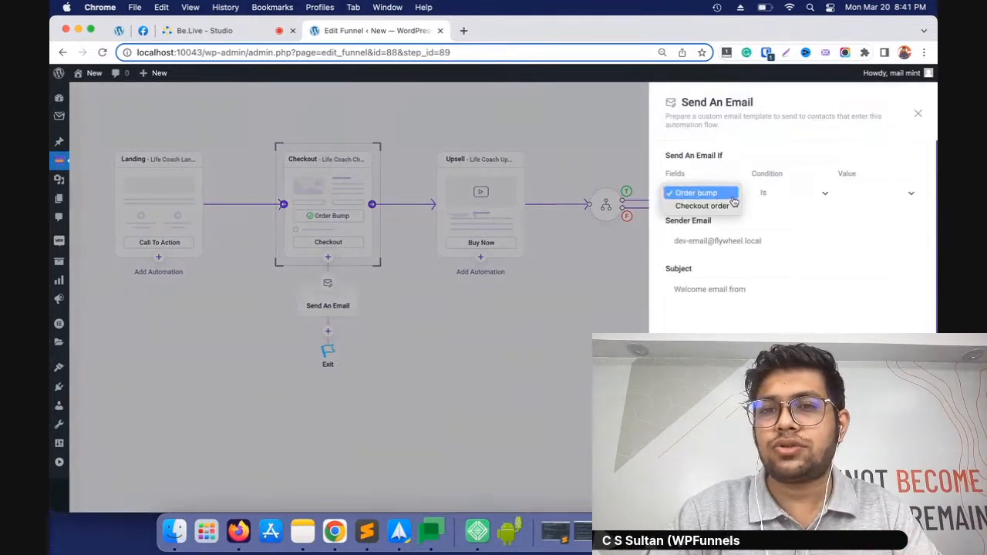
click(729, 207)
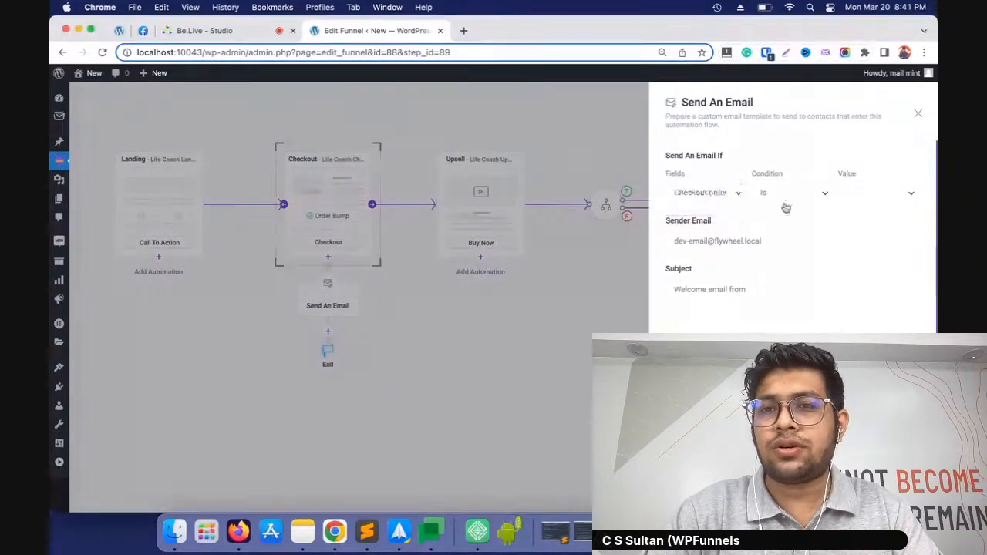
click(848, 196)
click(885, 197)
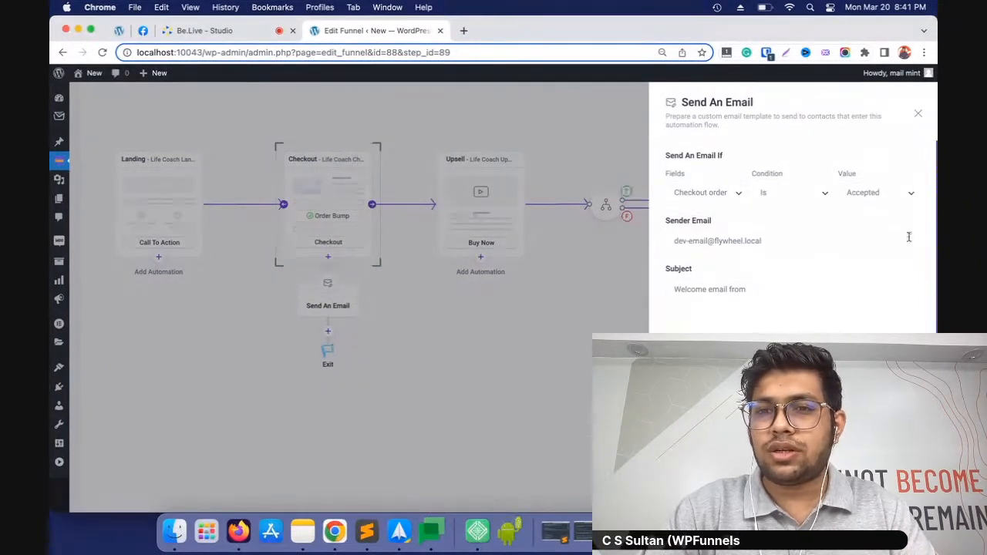
scroll(854, 308, down, 2)
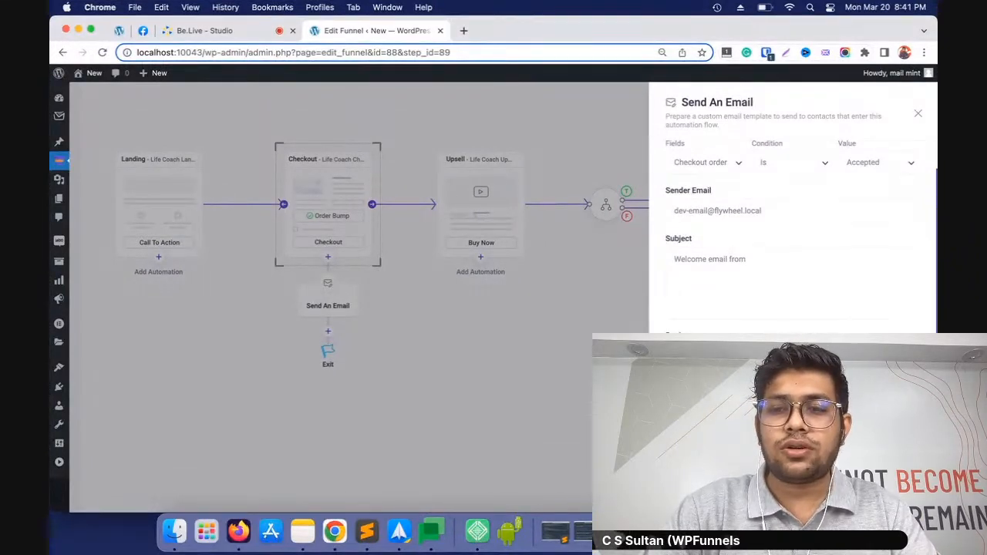
click(496, 298)
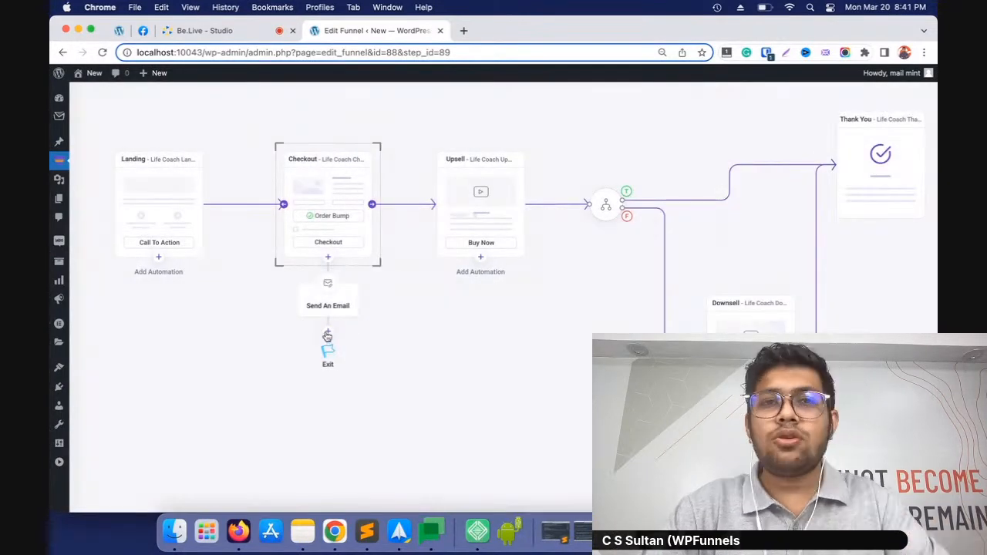
Add the Add To List(s) and Assign Tag(s) actions after Send An Email in the Checkout automation
click(328, 335)
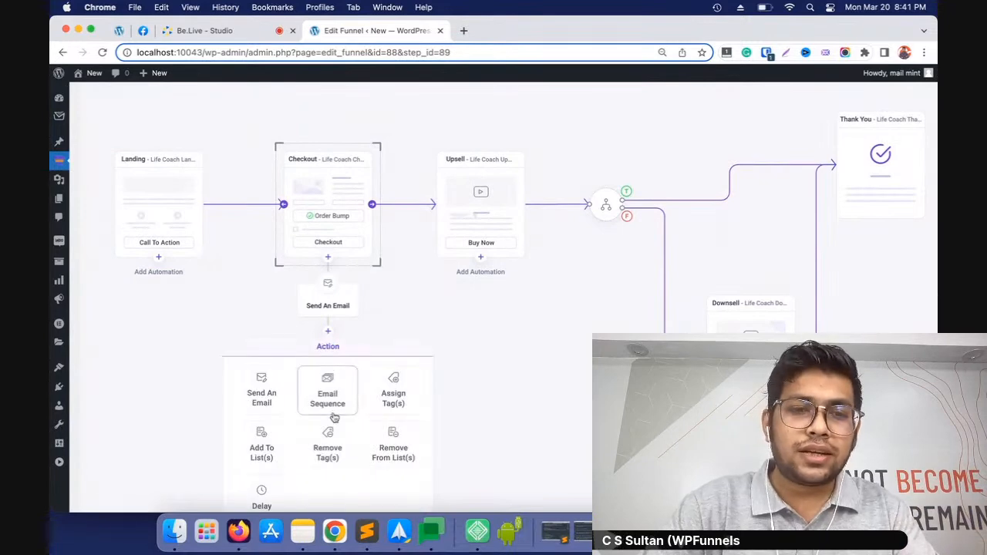
click(266, 453)
click(328, 405)
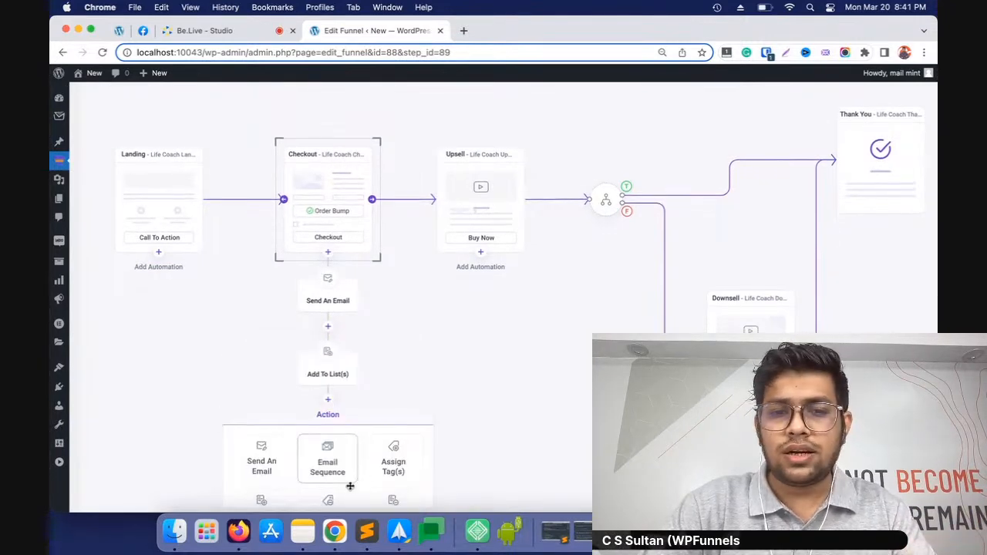
click(391, 469)
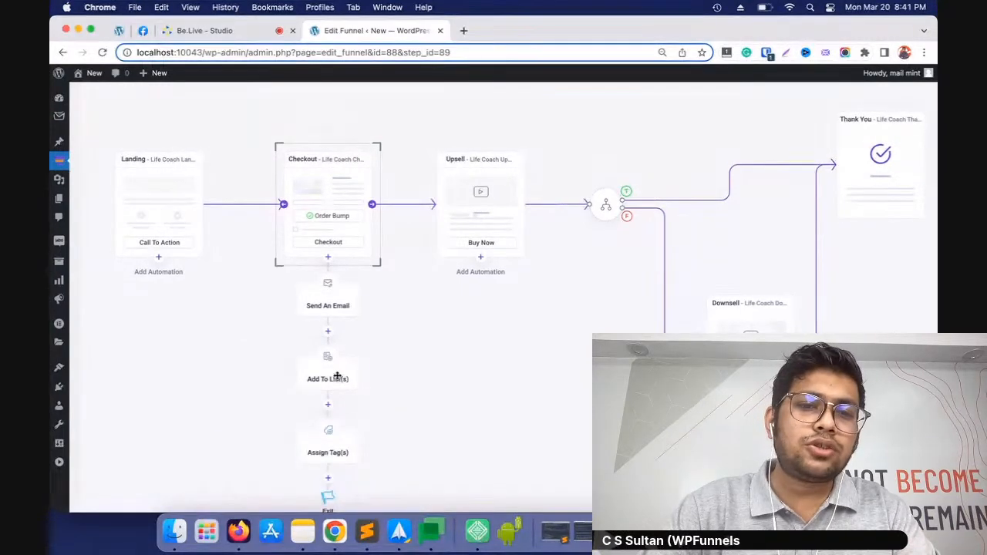
Try List 1 in the Checkout automation's Add To List(s) action and close its settings without saving
click(356, 359)
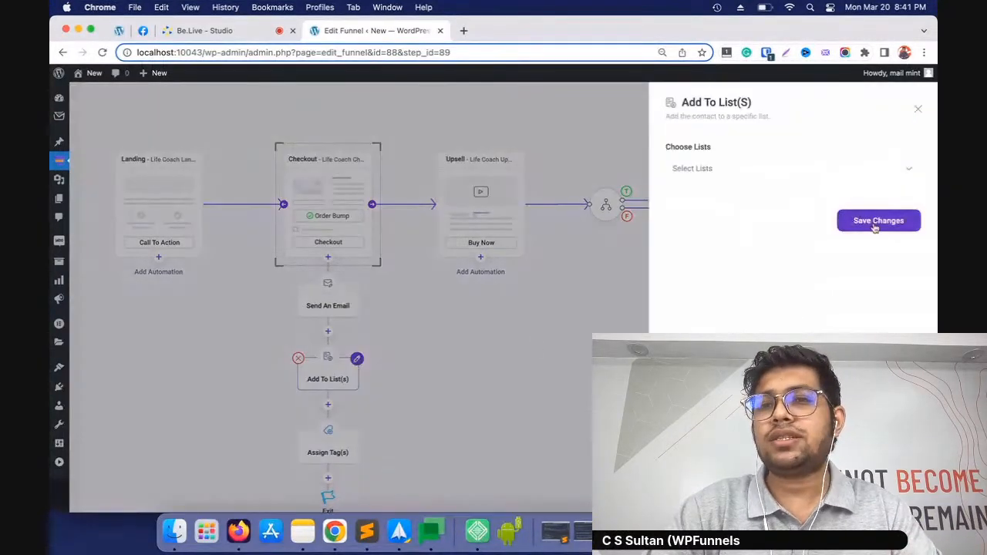
click(782, 179)
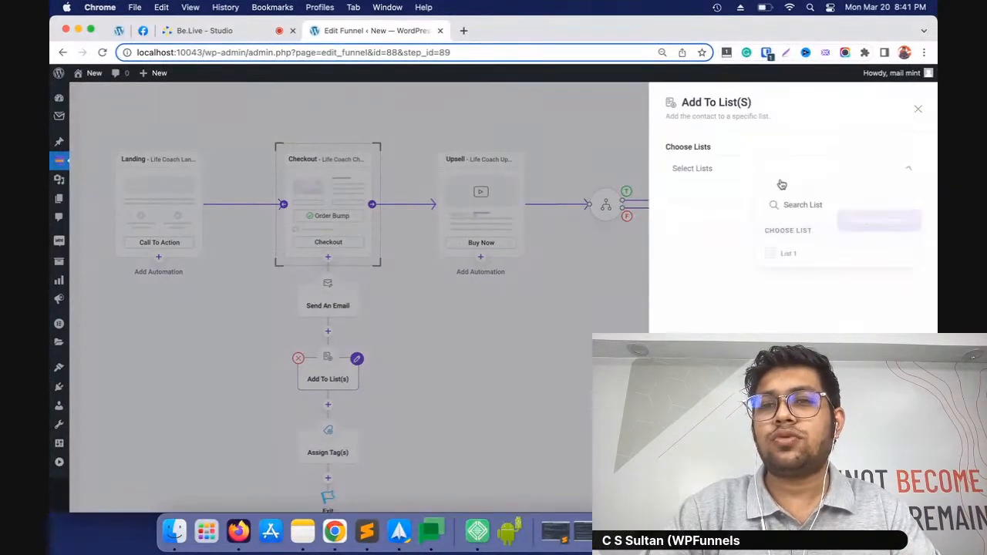
click(786, 256)
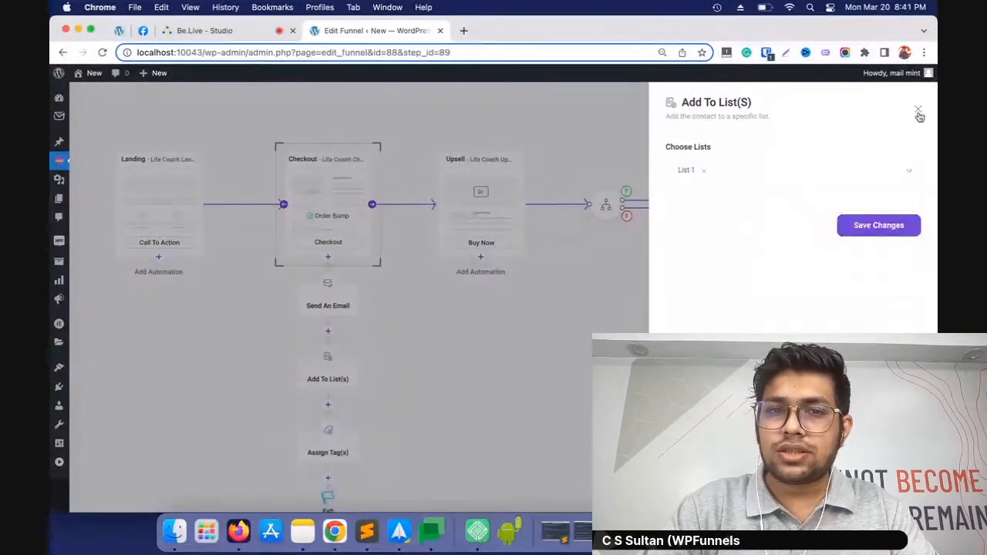
click(918, 110)
Shift the Checkout step upward and attach Email Sequence, Remove Tag(s) and Send An Email actions to the Upsell step
drag(477, 415, 463, 361)
mouse_move(507, 234)
click(480, 259)
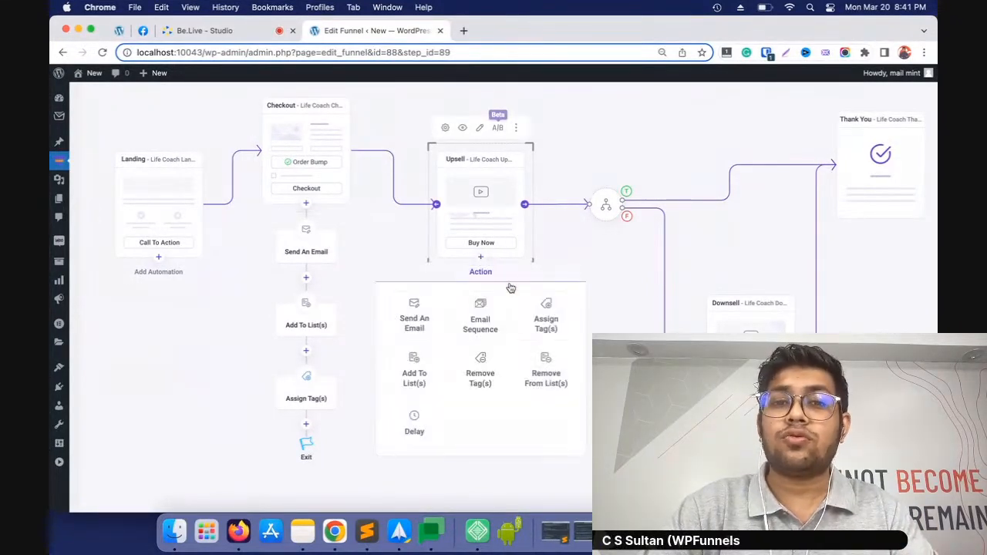
click(481, 317)
click(481, 332)
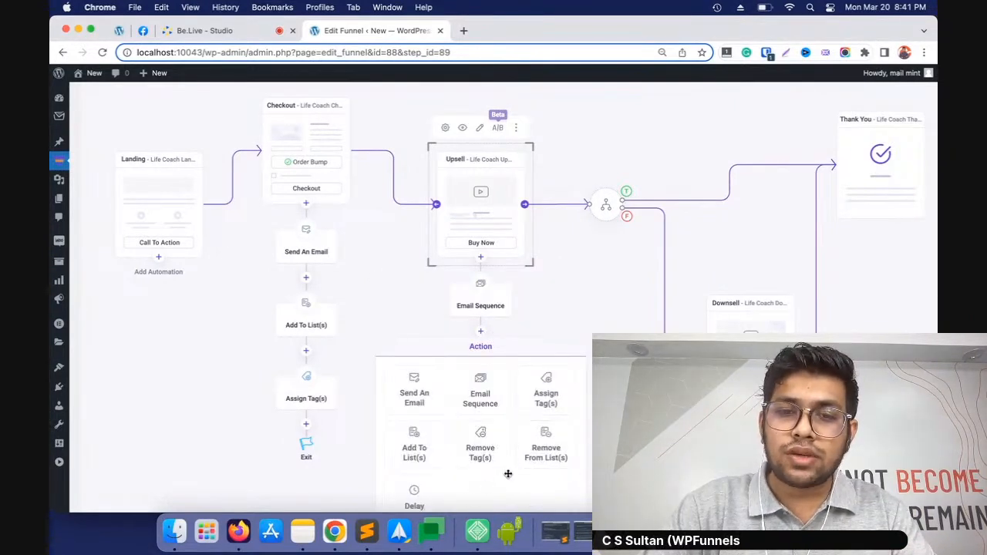
click(484, 452)
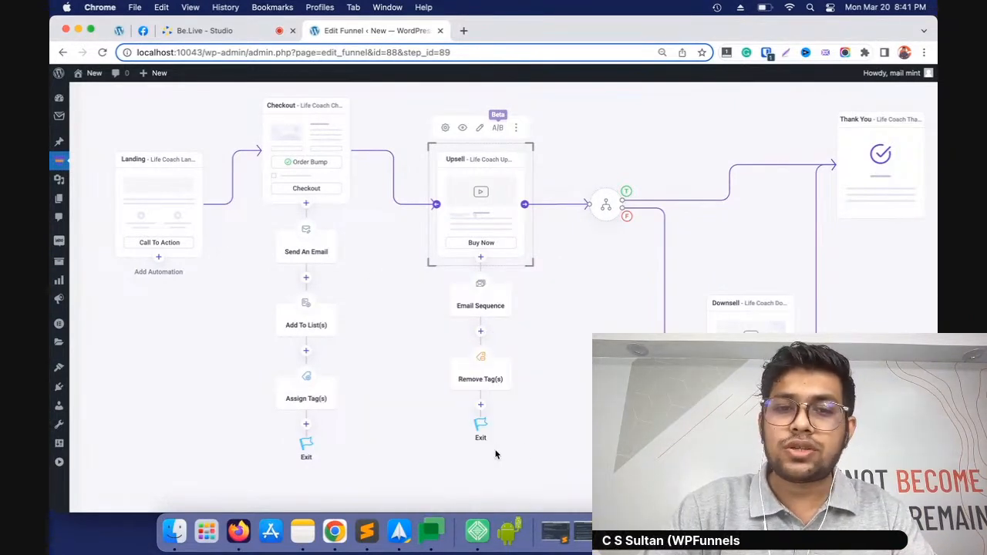
click(481, 405)
click(414, 463)
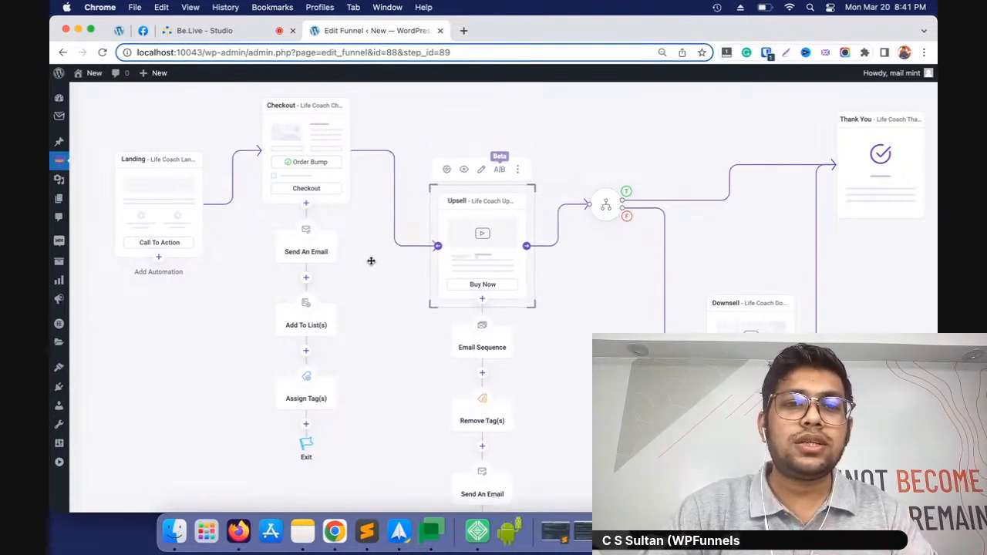
Rearrange the Checkout and Upsell steps on the canvas, aligning Checkout with Landing and spacing the two automations apart
drag(293, 166, 297, 221)
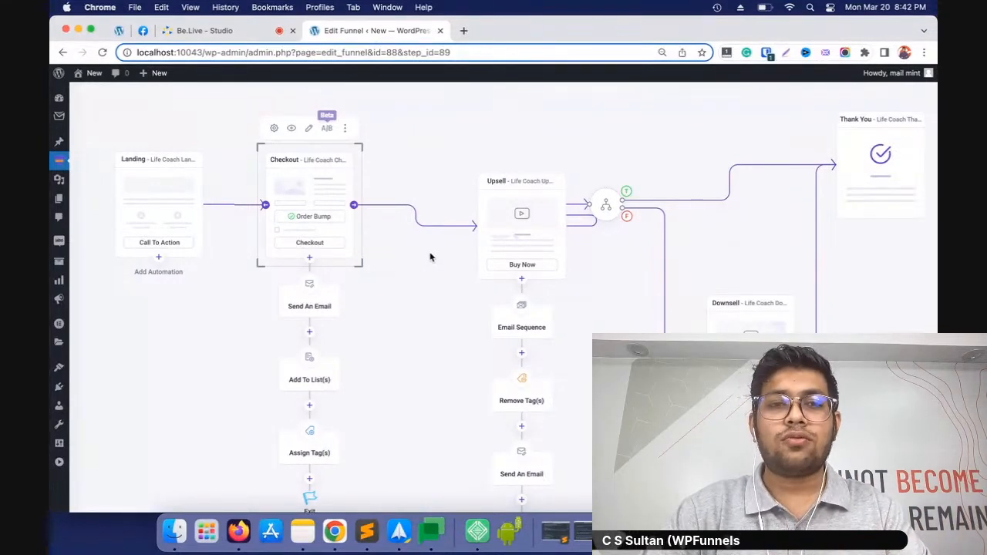
scroll(679, 231, up, 1)
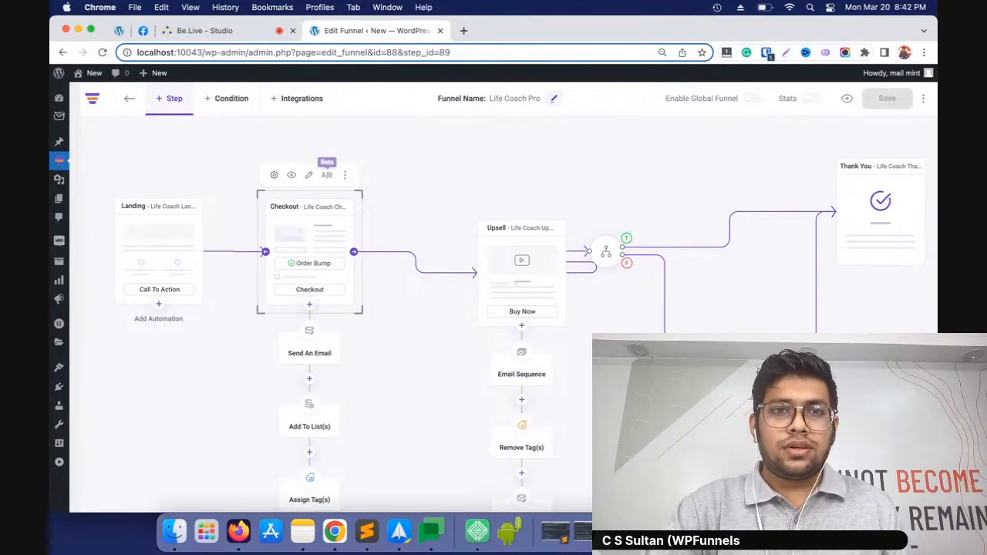
click(781, 533)
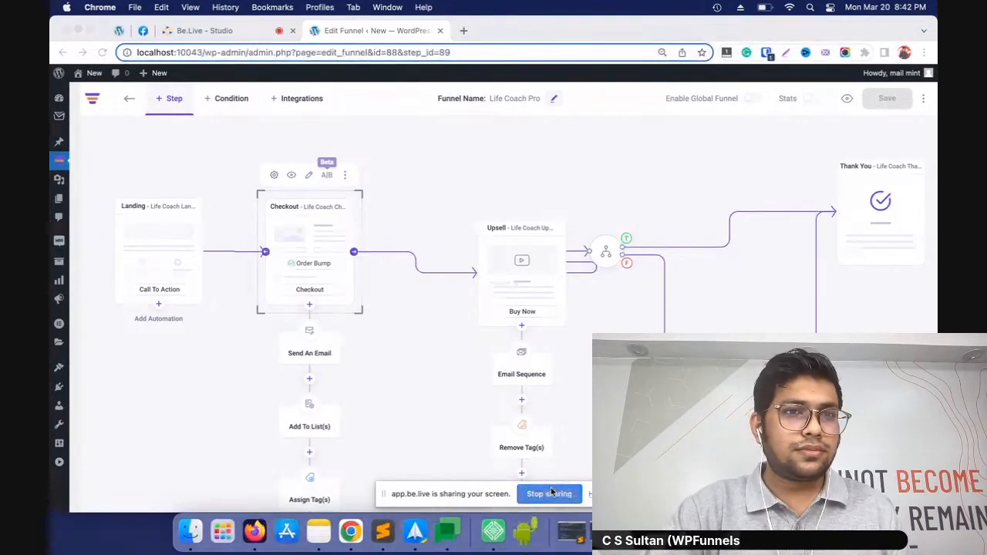
click(550, 493)
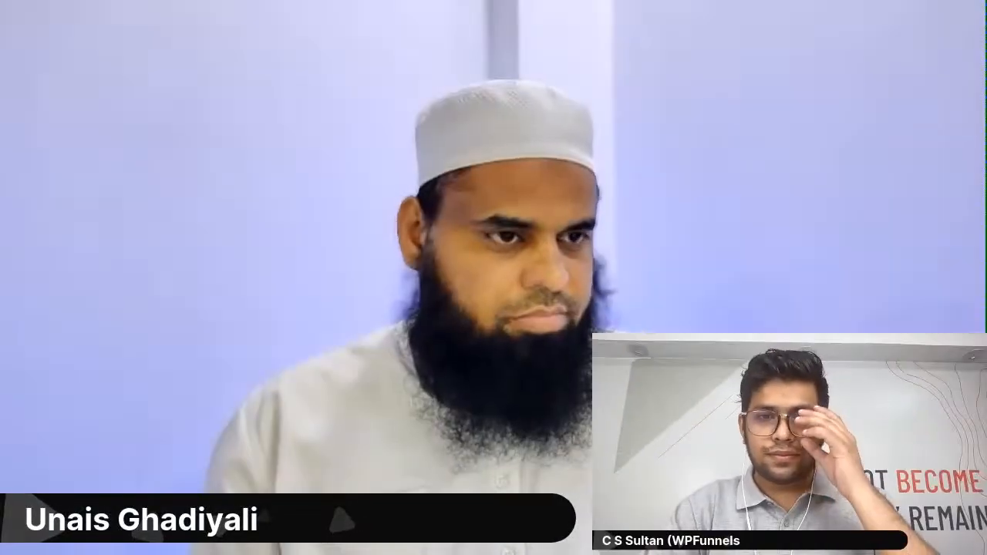